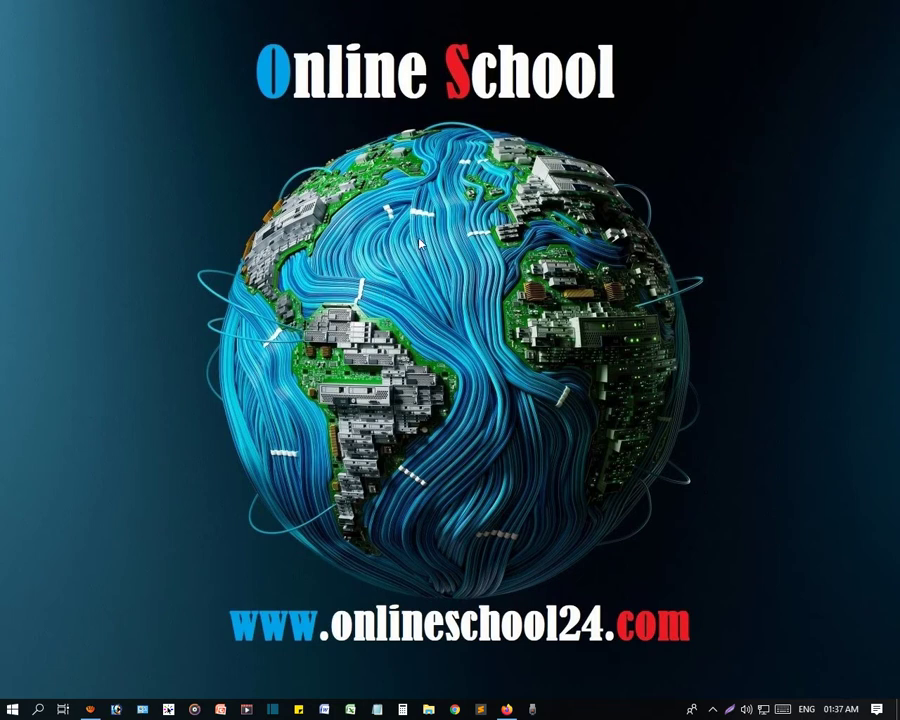
- Launch Microsoft Office Excel 2007 from a Start menu search for 'e'
key(super)
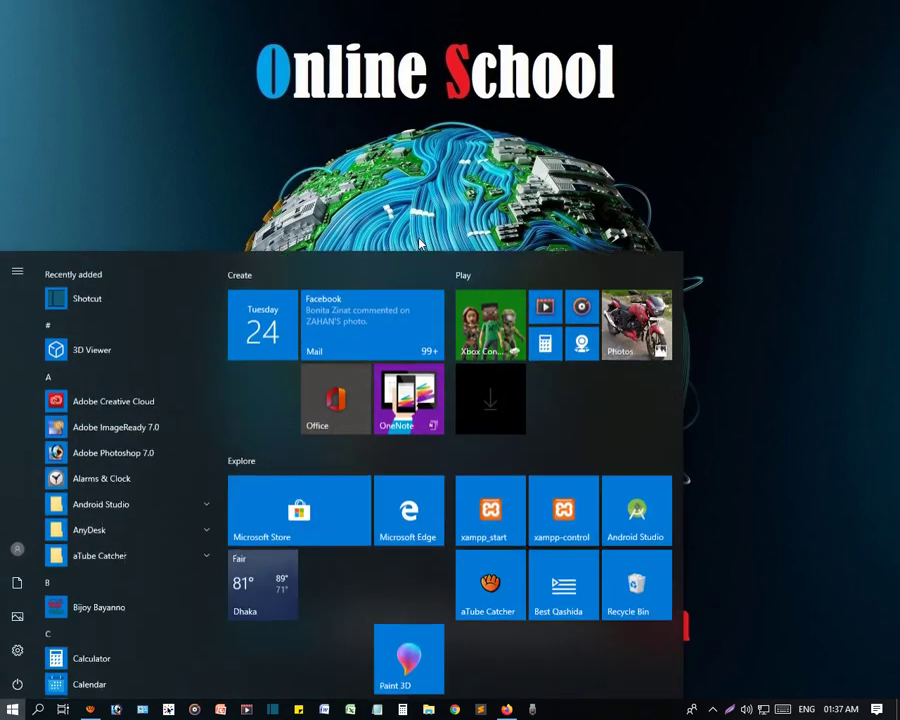
text(e)
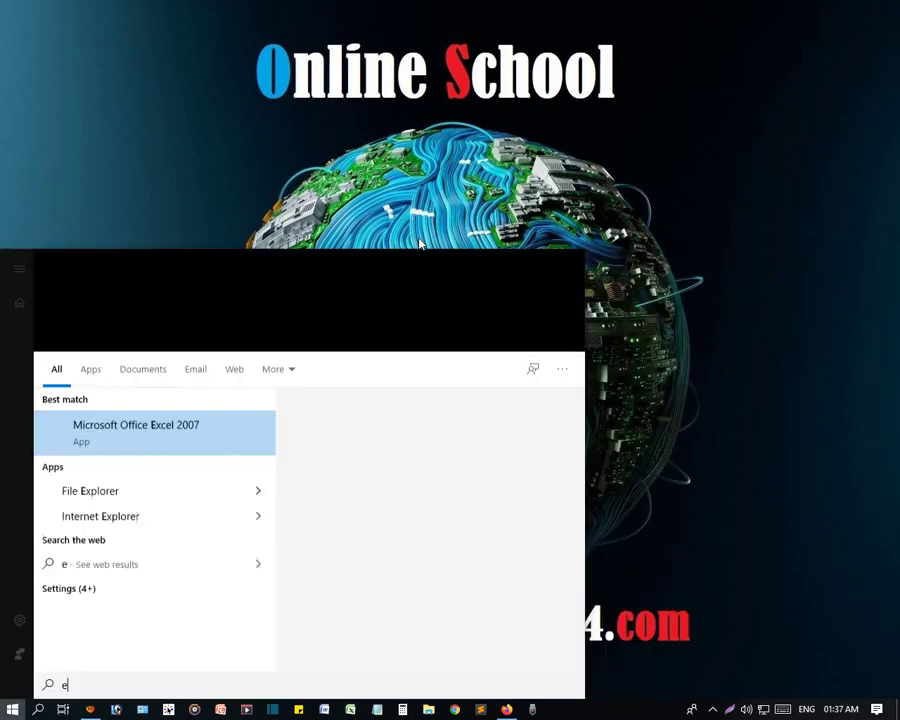
key(Return)
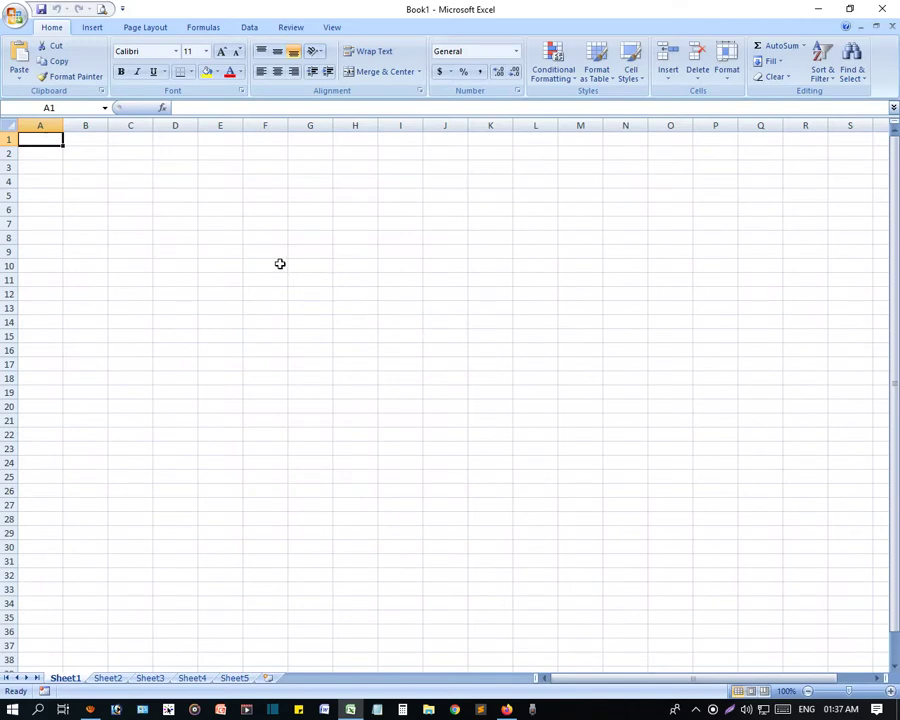
- Browse the blank workbook: select E10, then switch to Sheet2 and Sheet3, selecting D20 and E7
click(210, 267)
scroll(583, 283, down, 7)
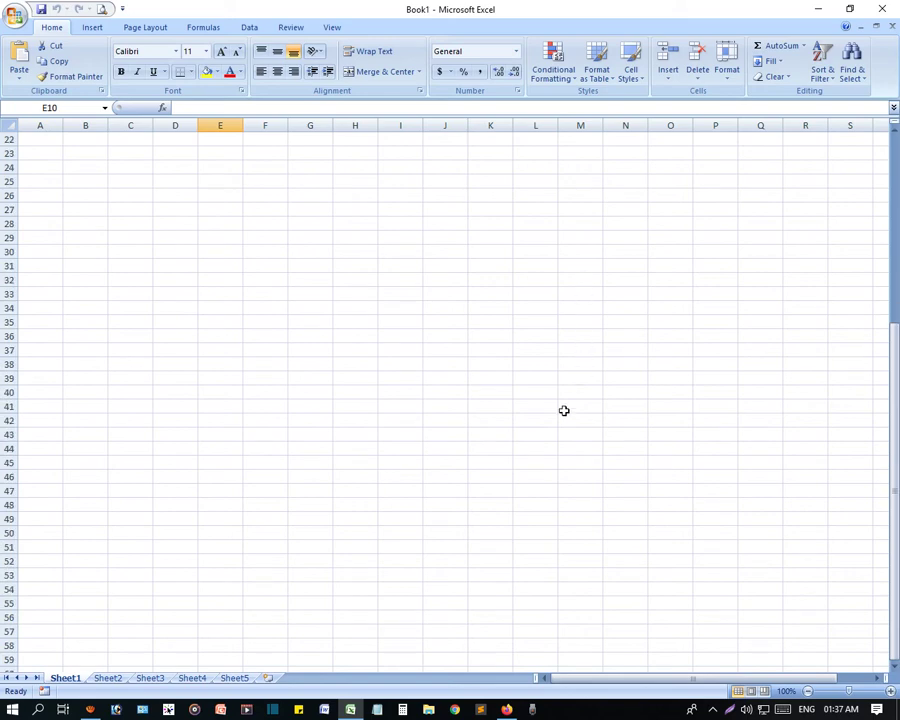
scroll(548, 414, up, 7)
scroll(327, 367, down, 6)
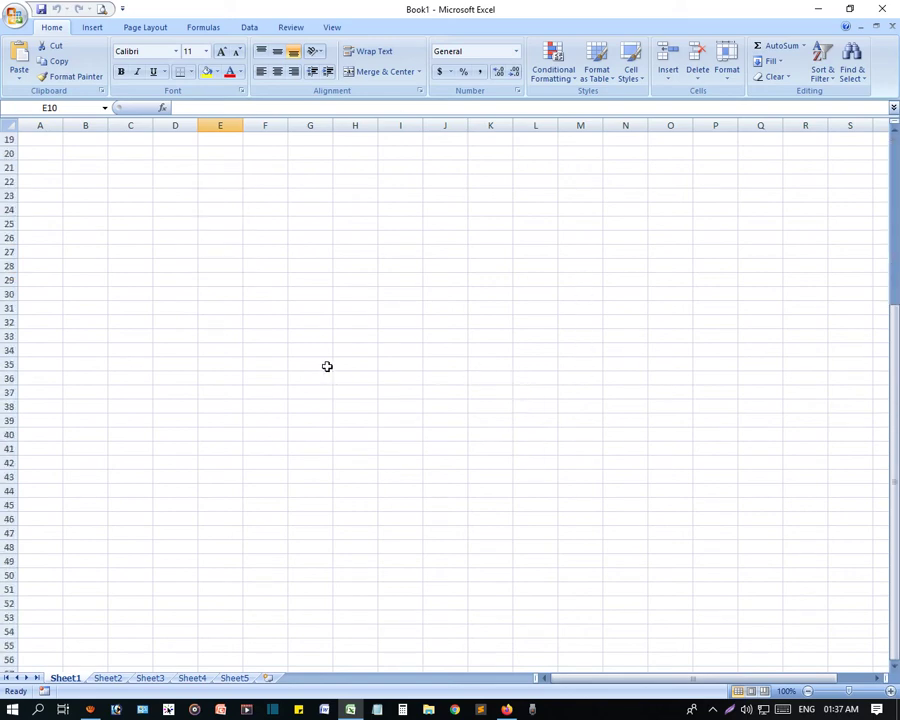
scroll(327, 366, up, 6)
click(106, 678)
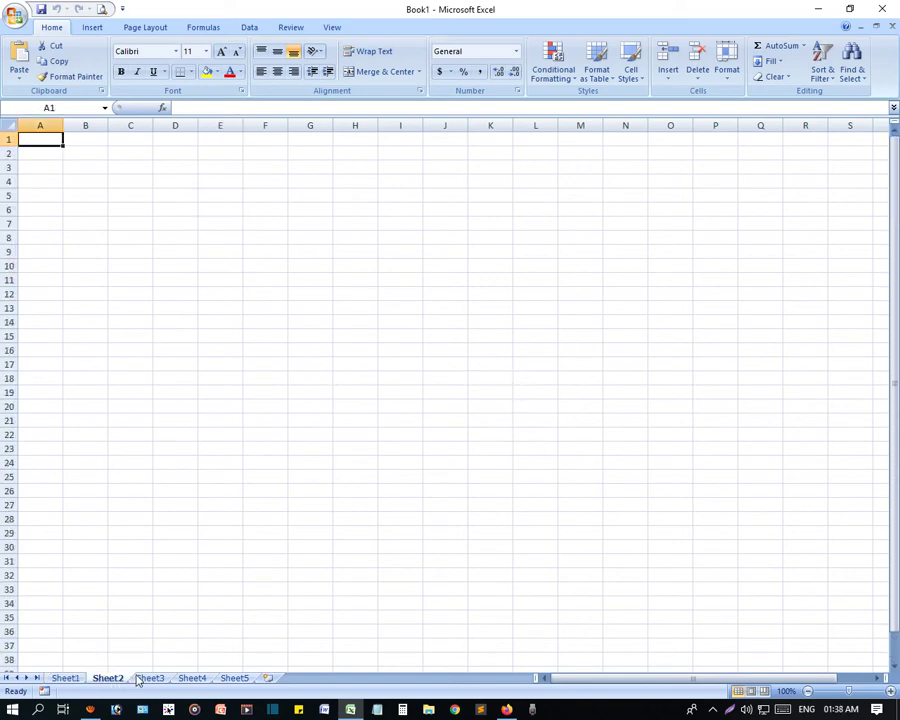
click(141, 678)
click(178, 400)
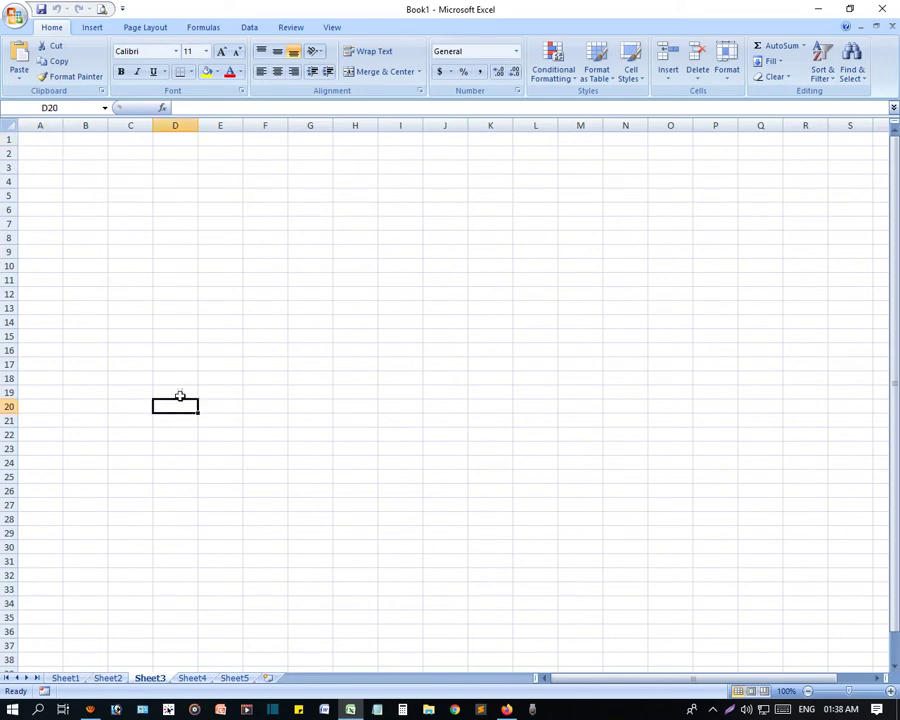
click(219, 219)
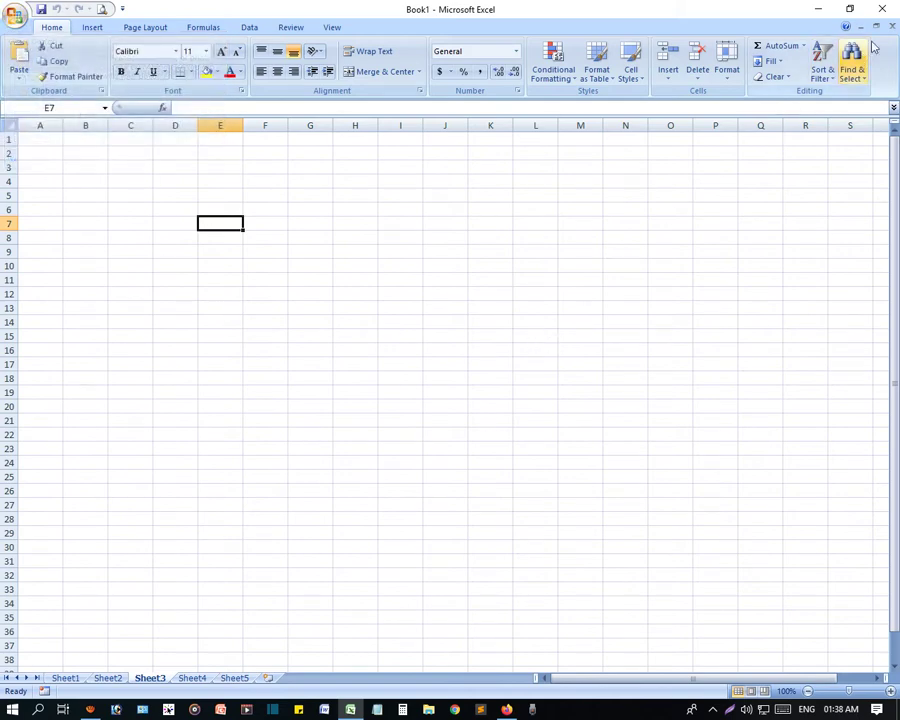
- Close Excel and relaunch Excel 2007 from a Start search for 'e'
click(883, 10)
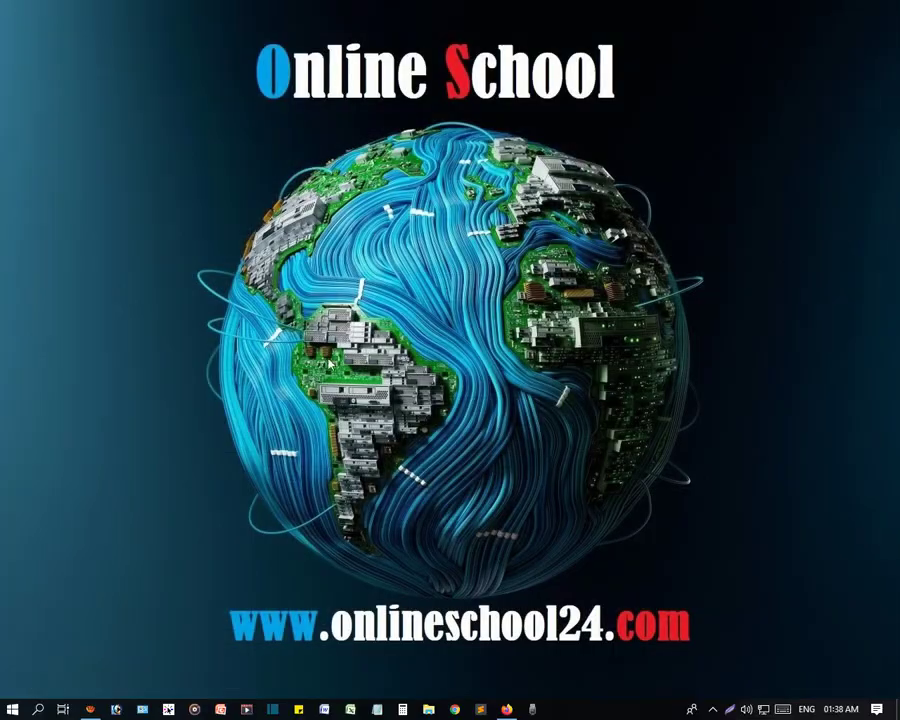
key(super)
text(e)
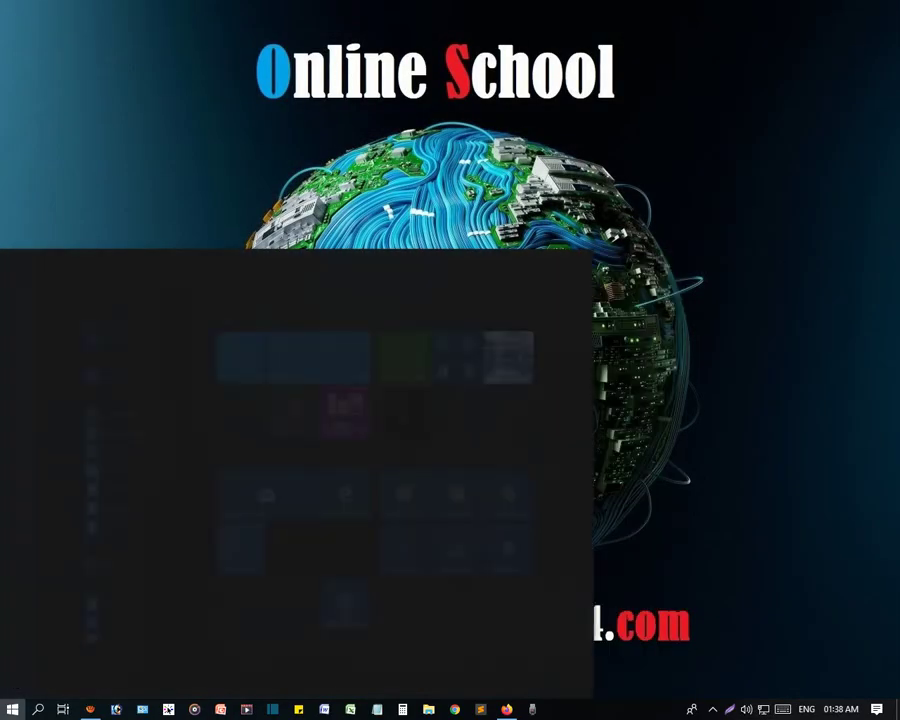
key(Return)
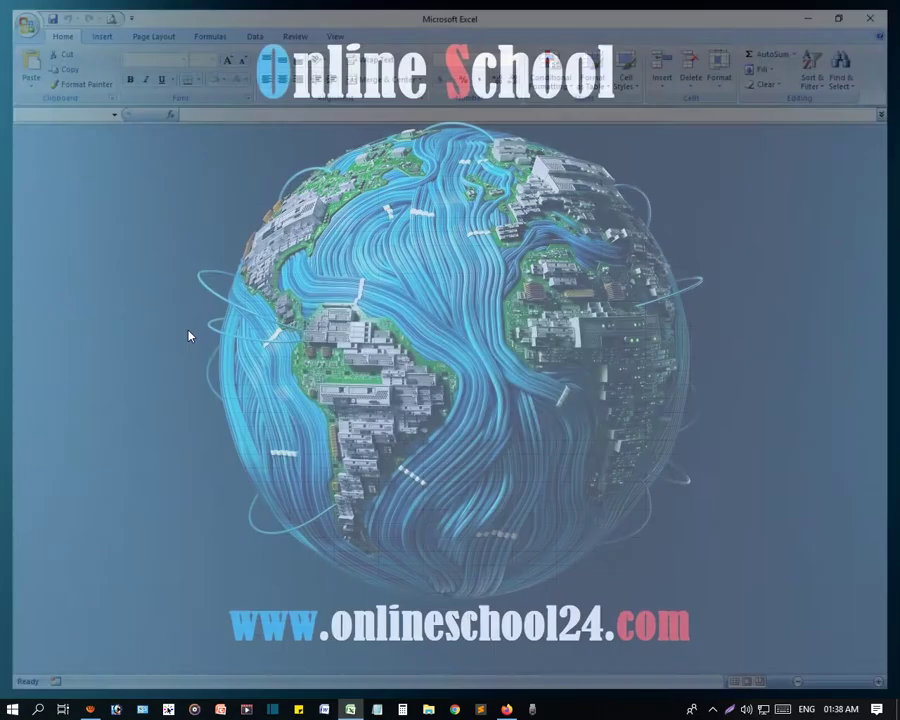
- Select cells D7 and D3, then bring up the Office Button menu
click(193, 222)
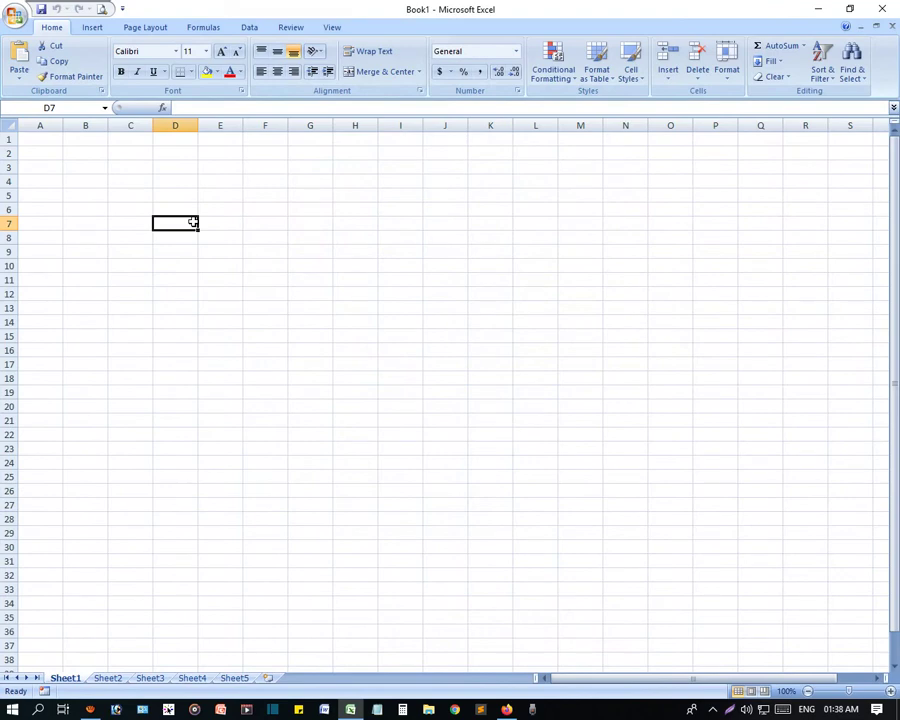
click(174, 168)
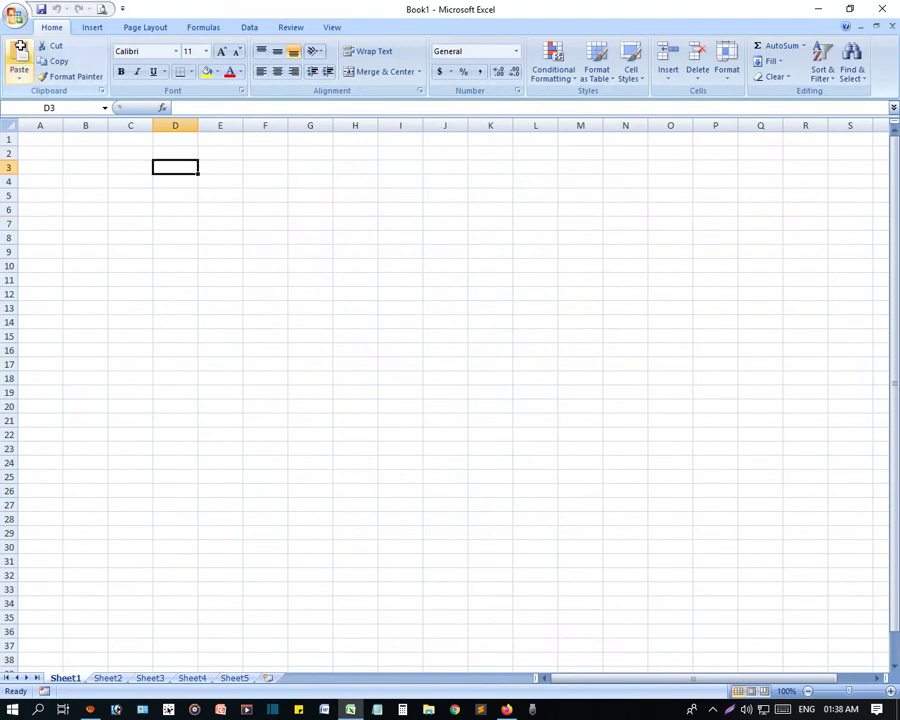
click(16, 17)
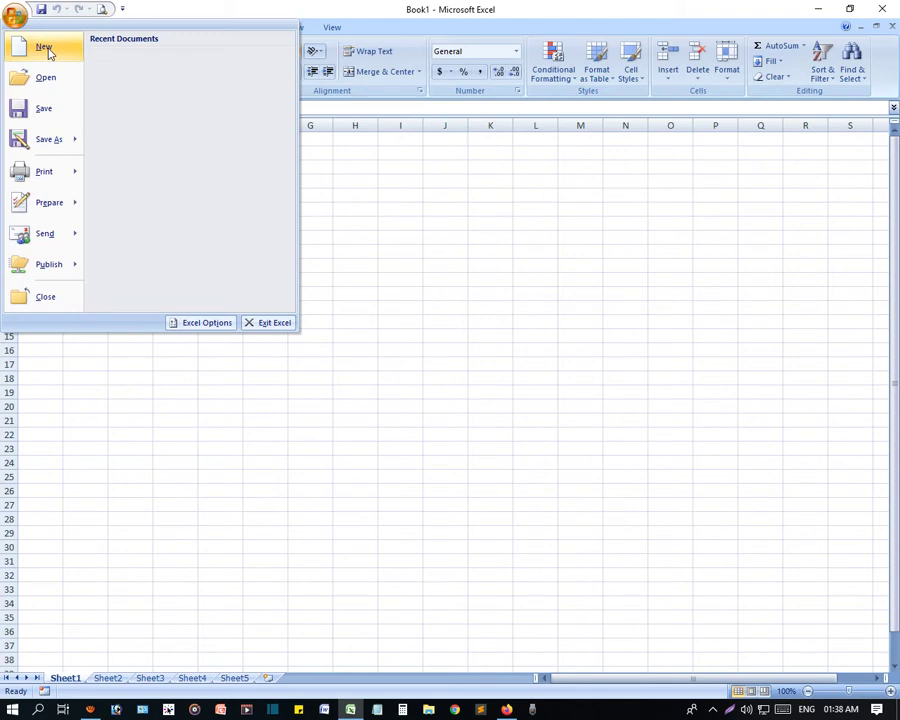
- Create a blank workbook, Book2, from Office Button > New with Blank Workbook selected
click(44, 48)
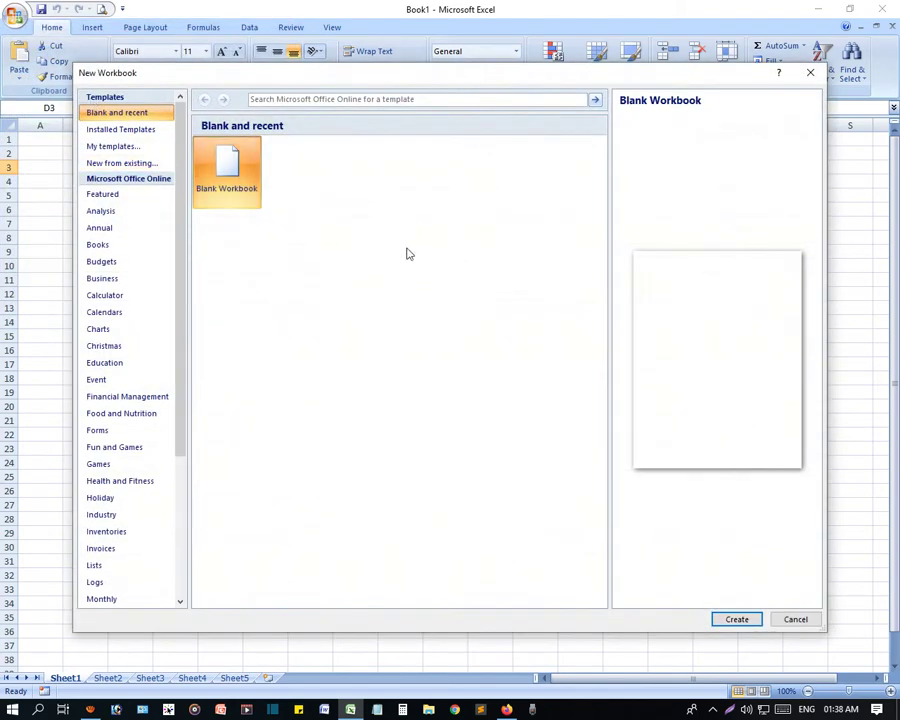
drag(320, 82, 352, 128)
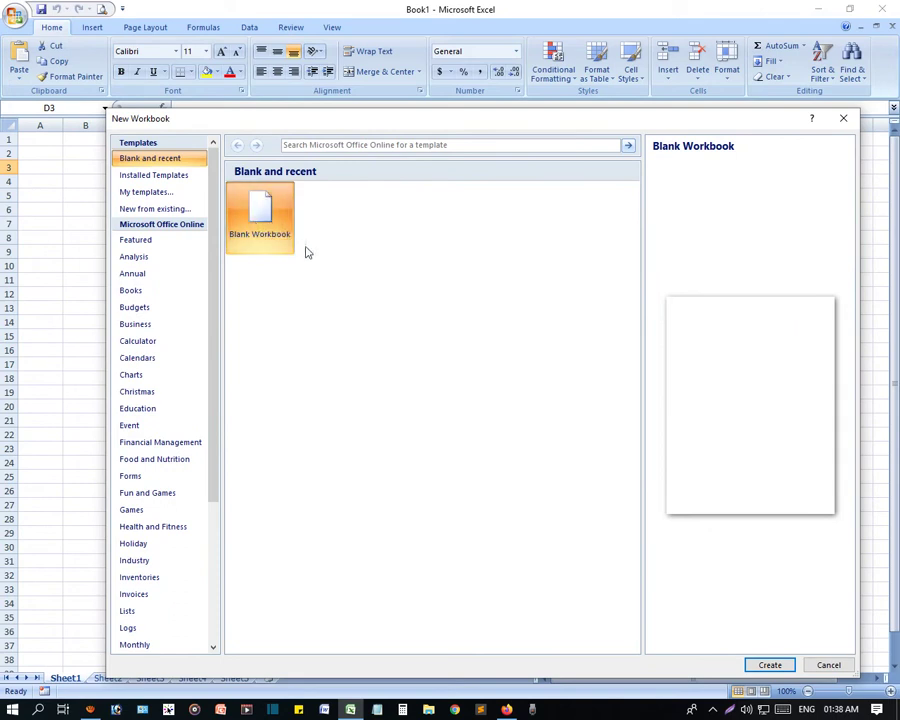
click(770, 665)
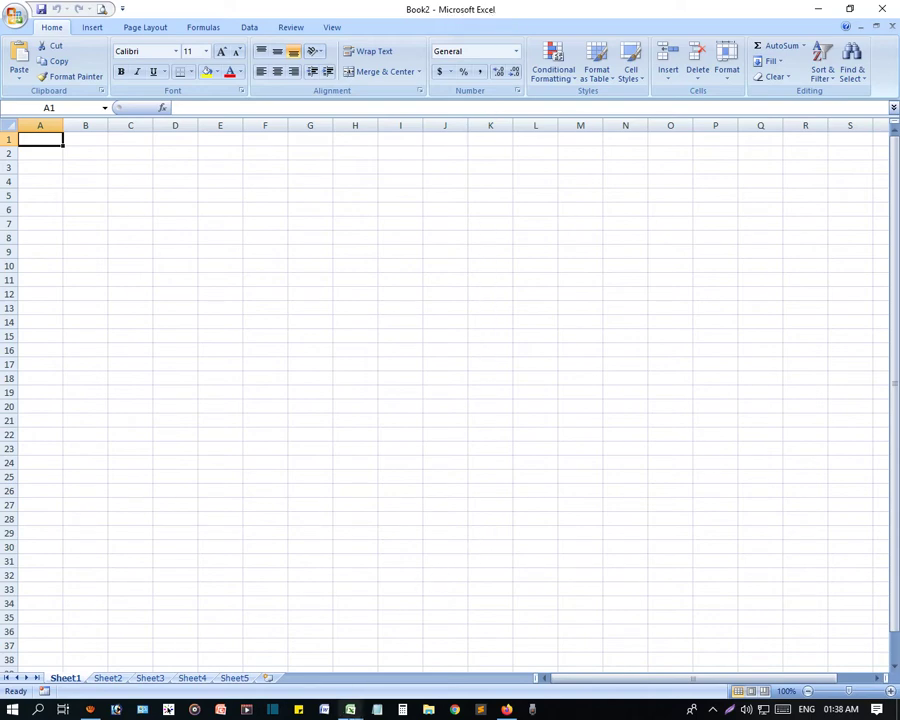
mouse_move(350, 709)
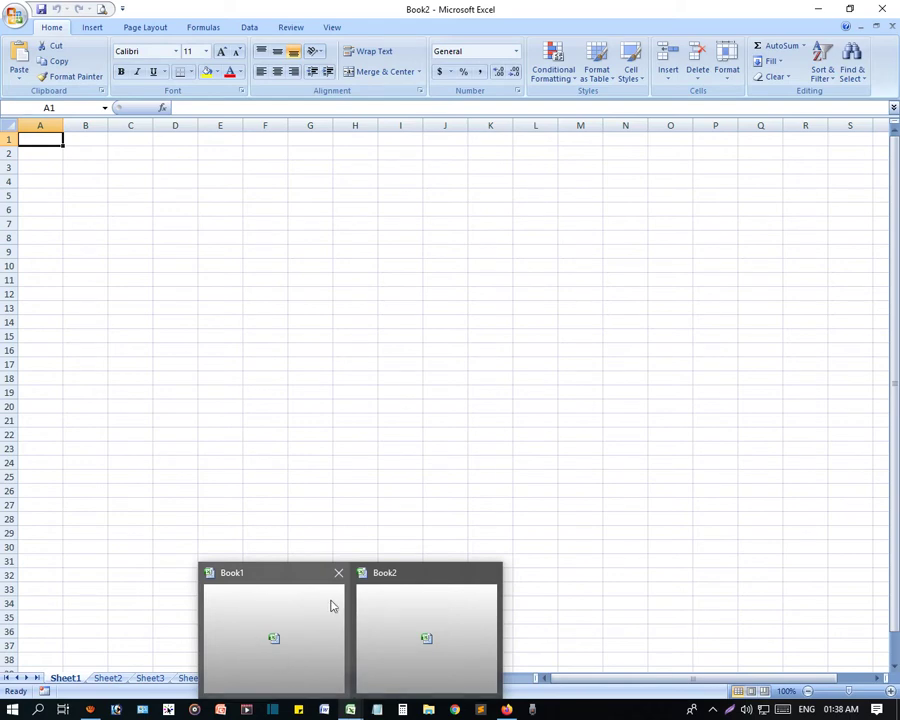
- Return to Book1 and create a third blank workbook, Book3, via Office Button > New
click(276, 603)
click(328, 322)
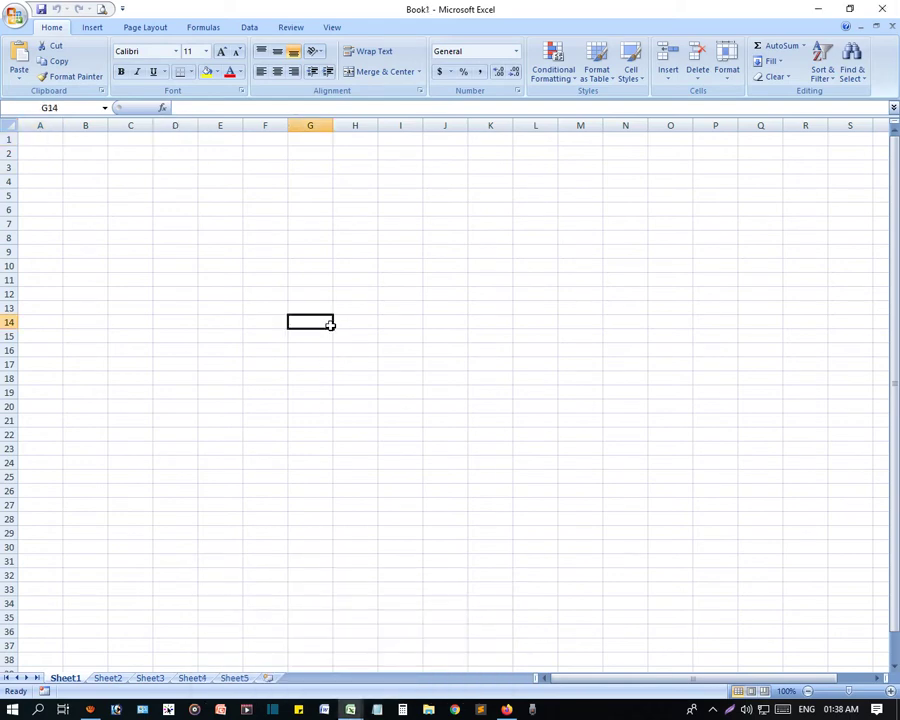
click(14, 17)
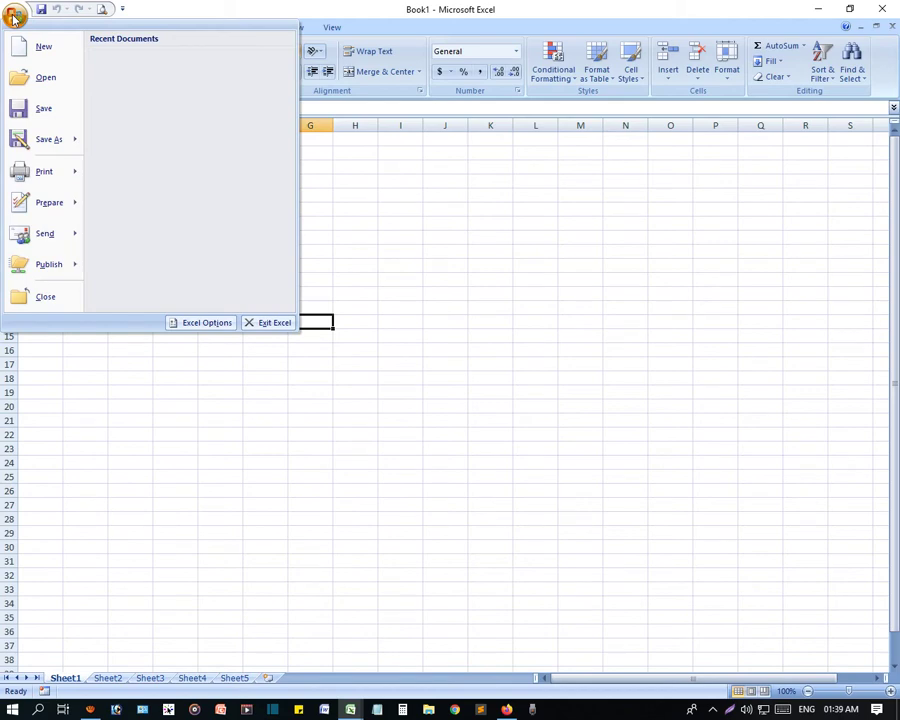
click(46, 50)
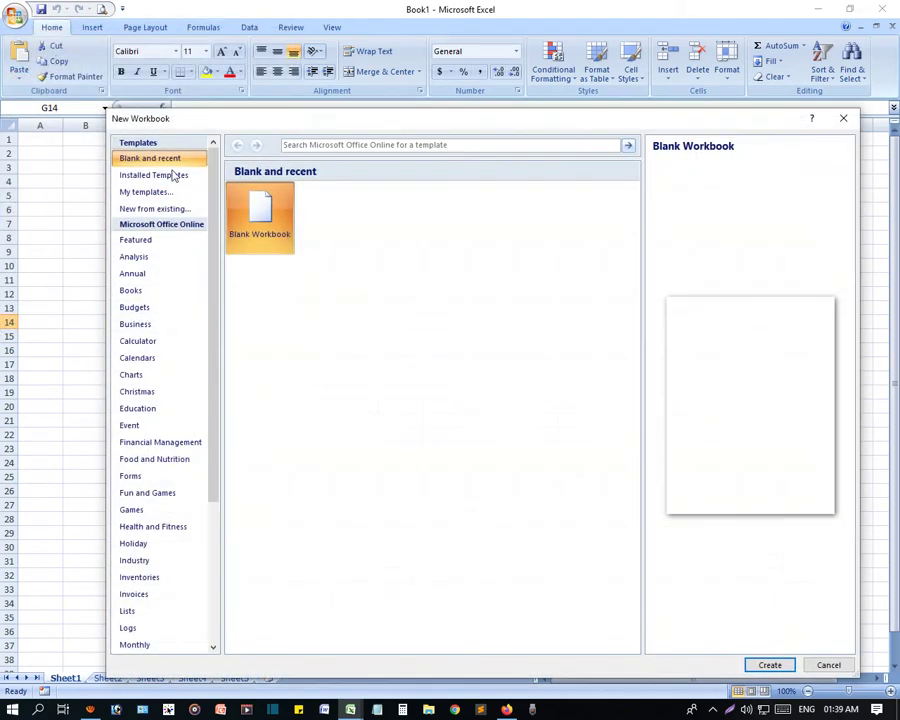
click(767, 663)
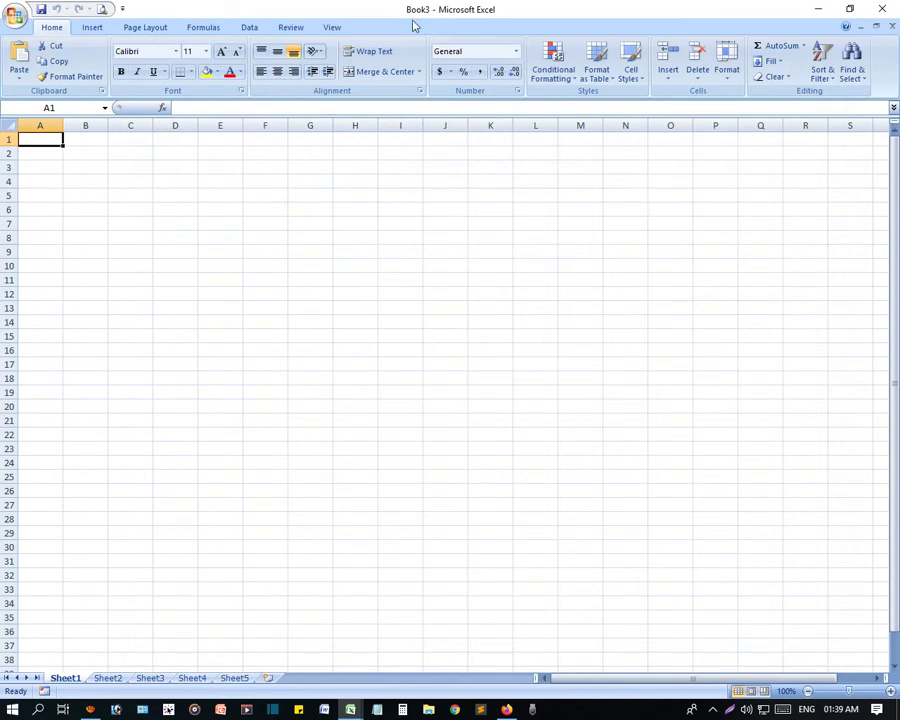
scroll(247, 342, down, 6)
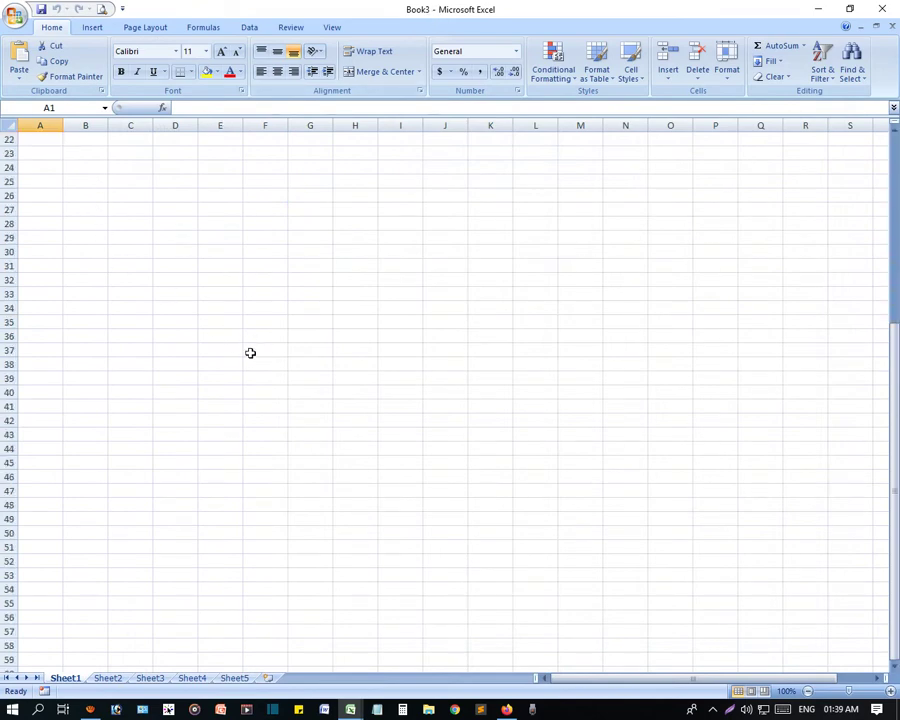
scroll(248, 352, up, 6)
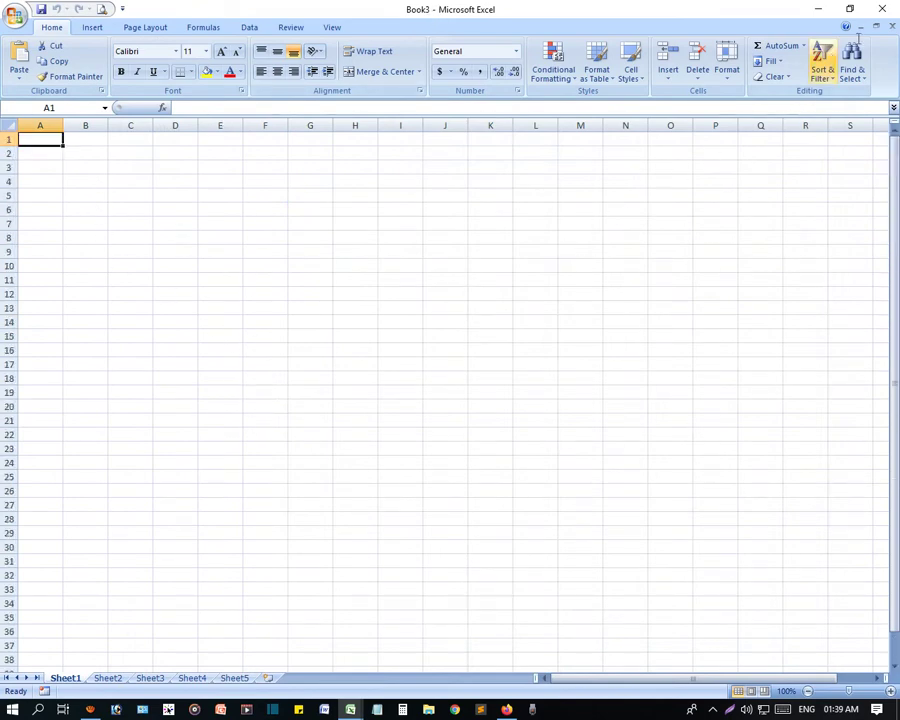
- Close Book3 and Book1, then quit Excel entirely
click(892, 26)
click(892, 26)
click(882, 9)
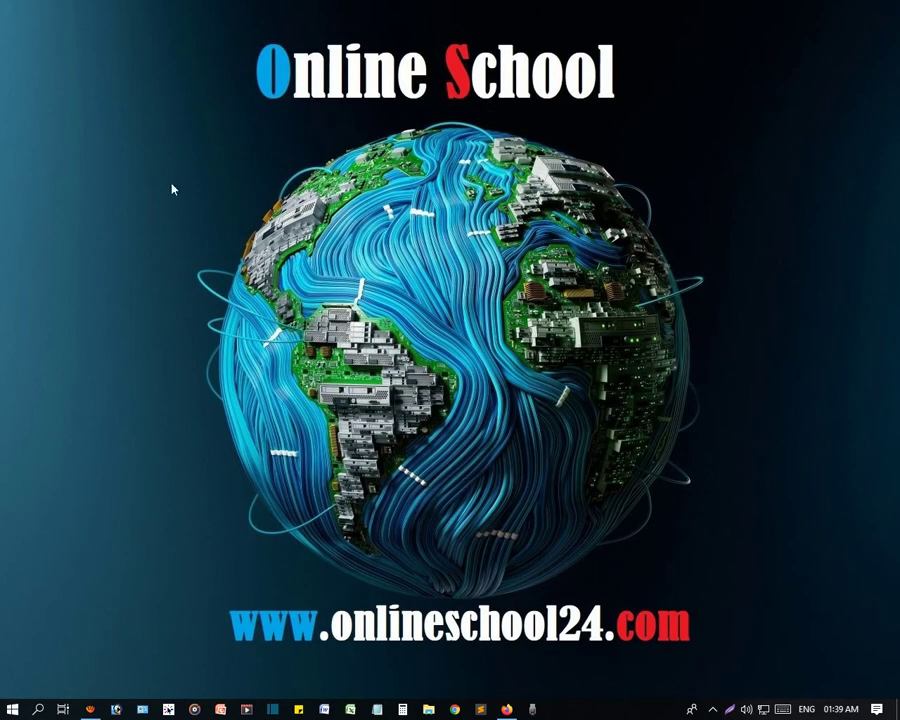
- Open the Tutorials (F:) drive in File Explorer
click(428, 708)
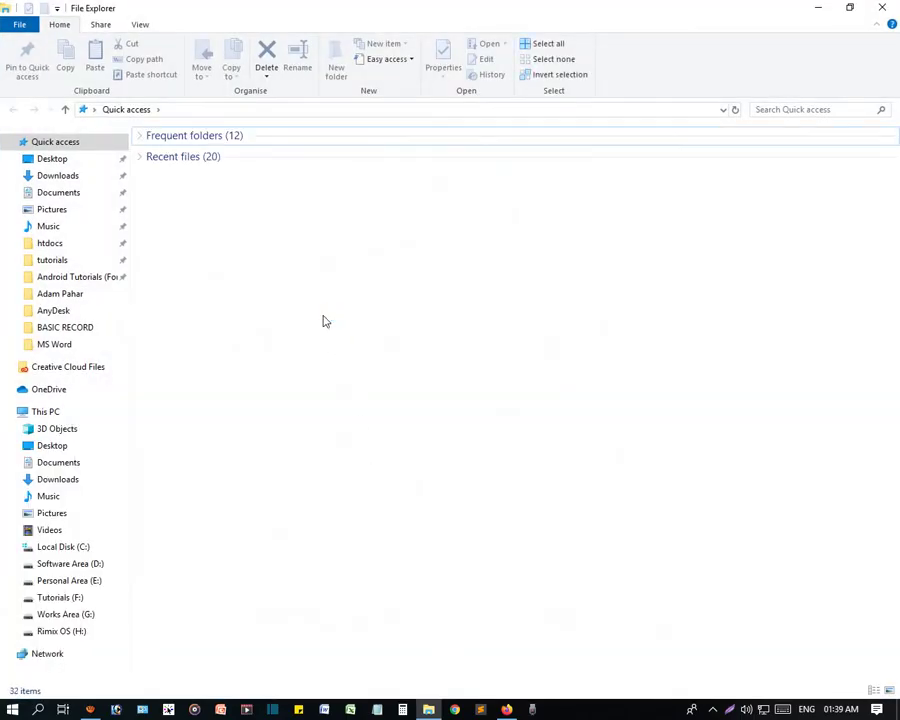
click(64, 598)
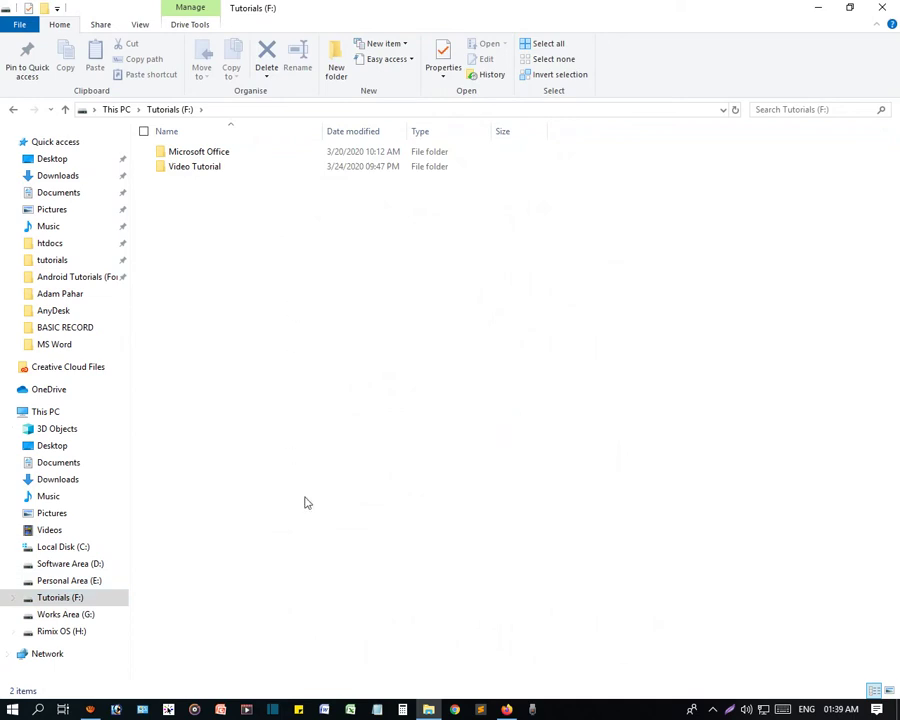
right_click(220, 240)
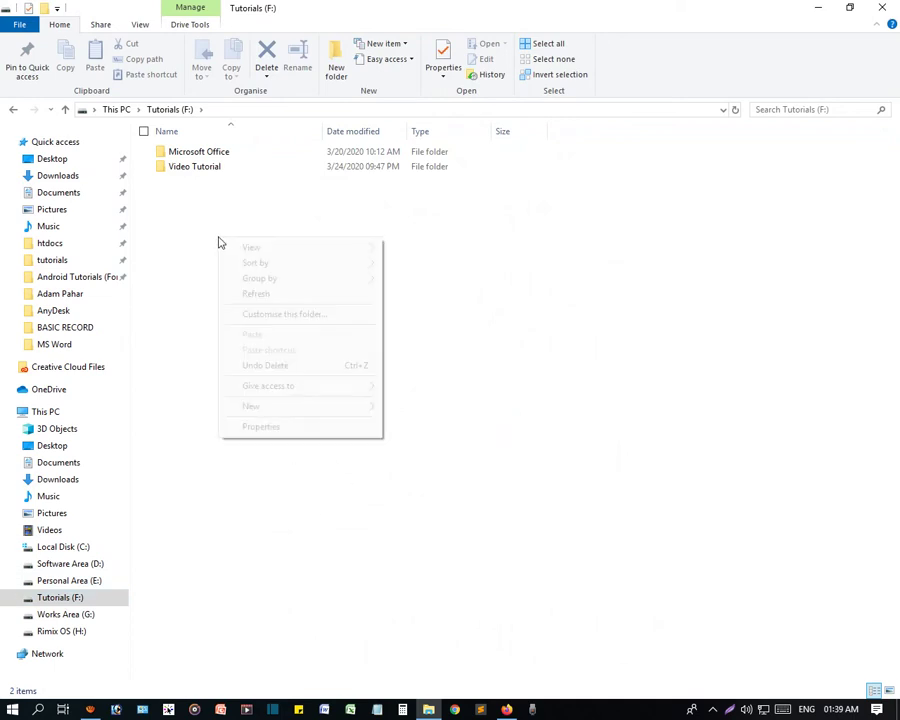
click(516, 300)
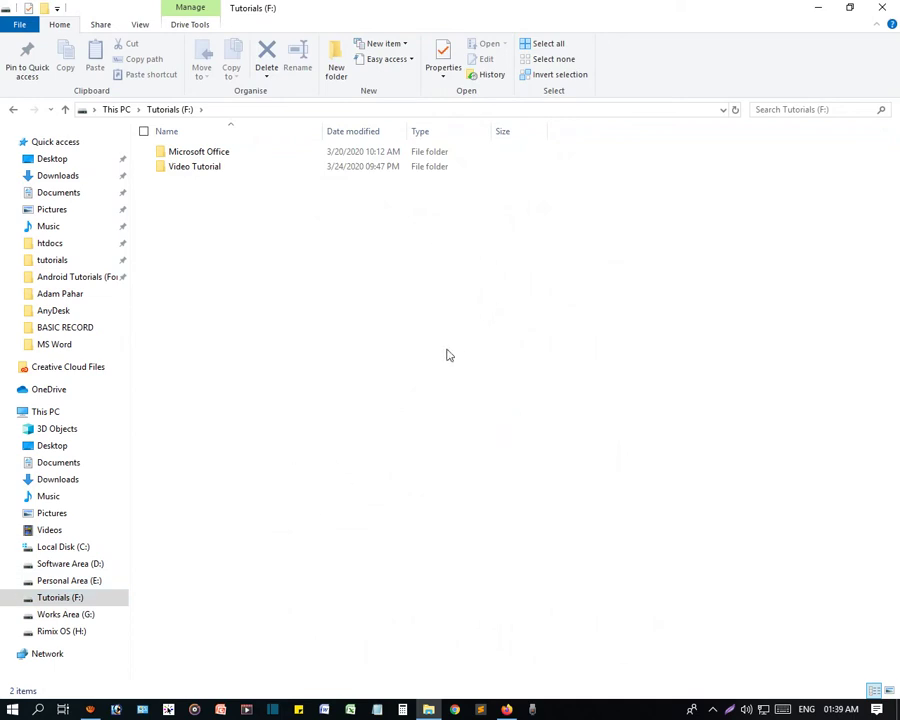
- Create a new Microsoft Excel Worksheet there and name it 'Testing Excel'
right_click(241, 243)
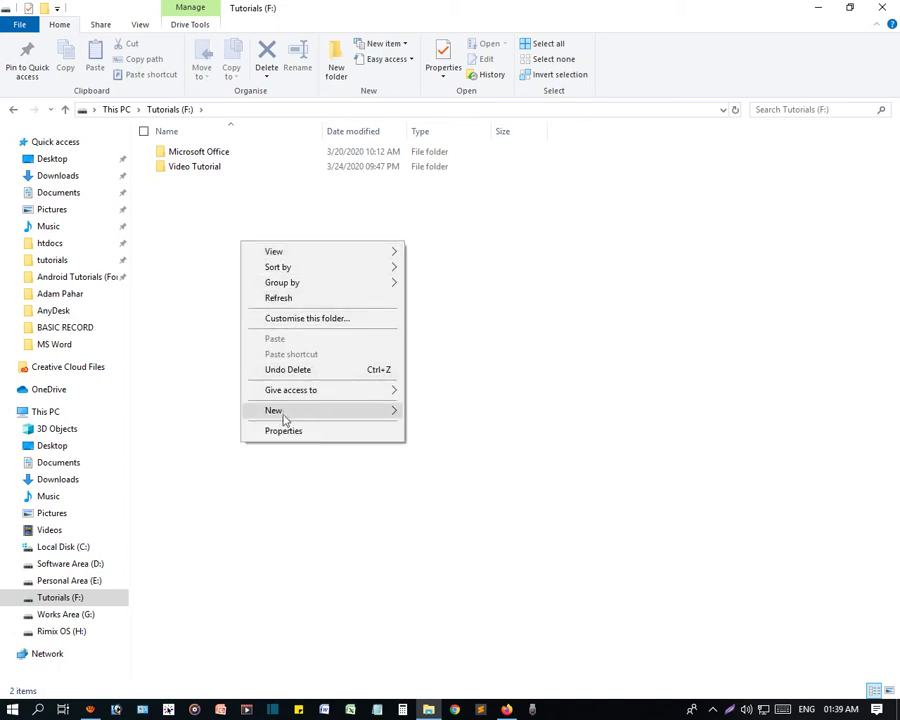
mouse_move(281, 419)
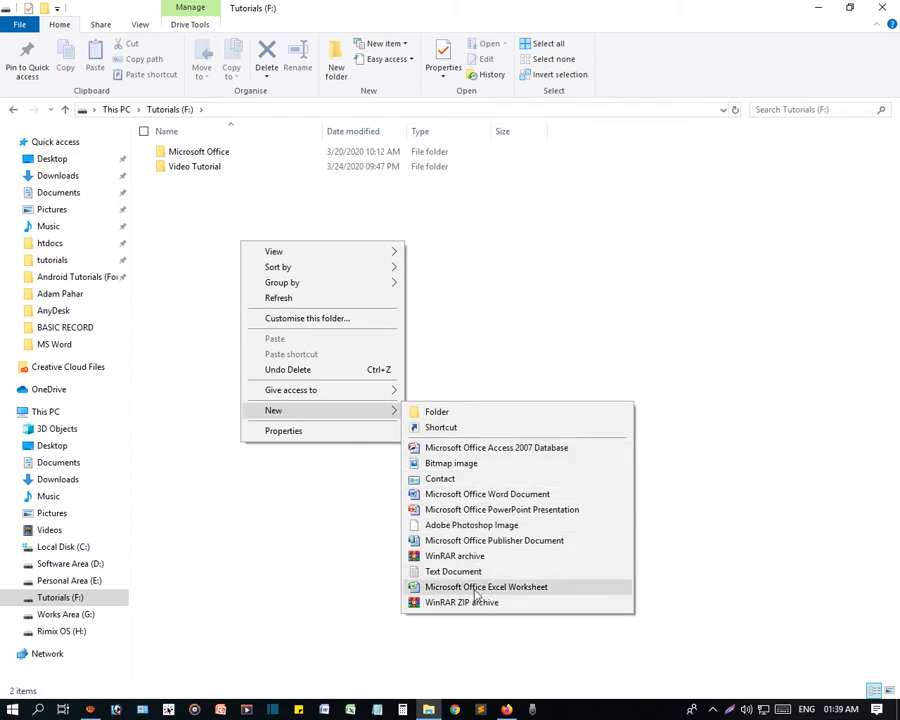
click(511, 590)
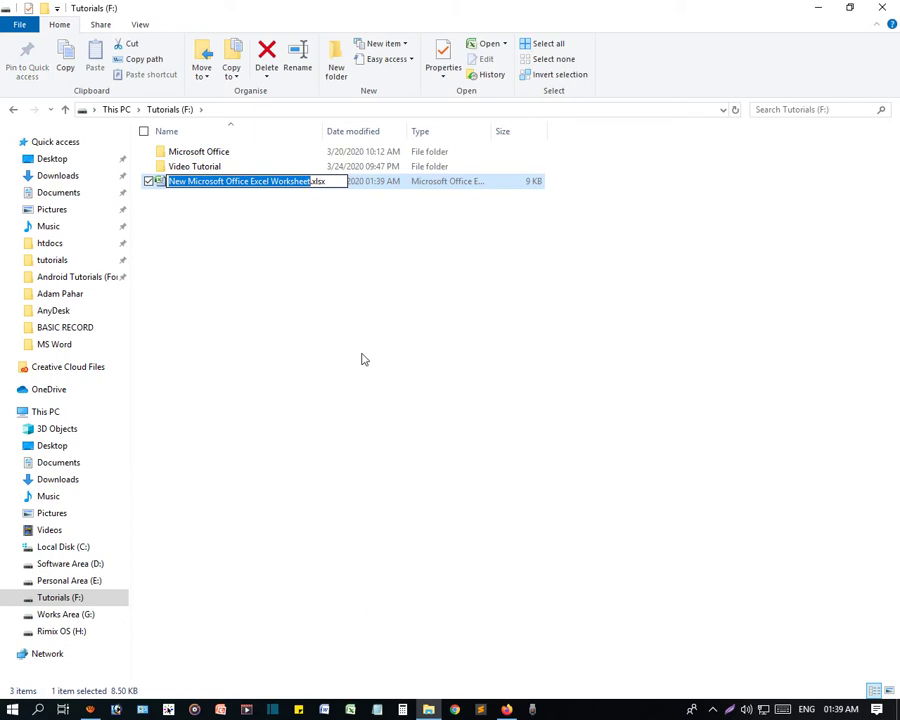
text(Tesing)
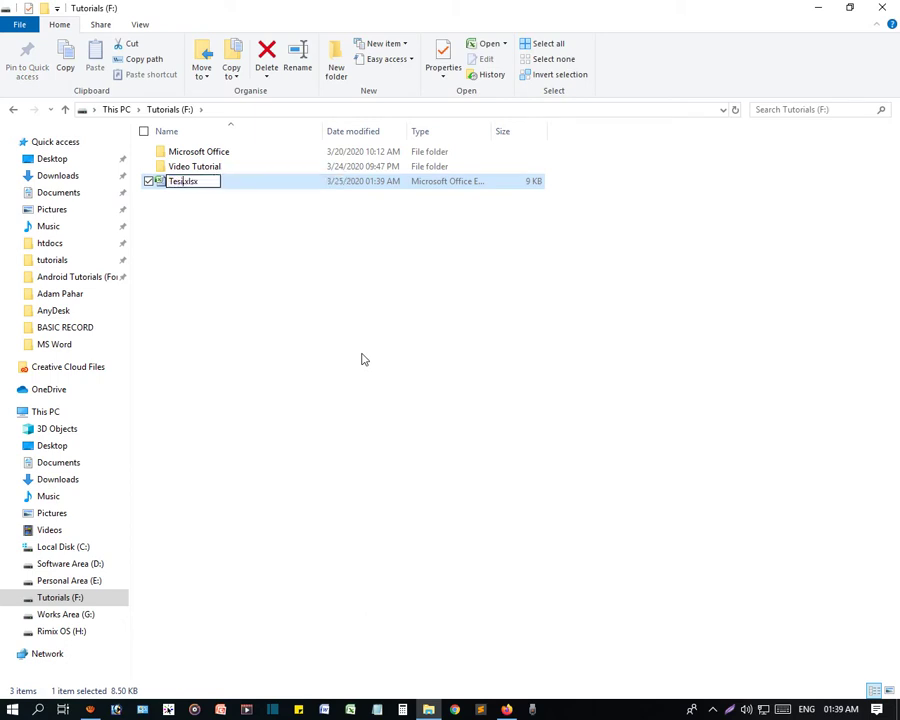
key(BackSpace)
key(BackSpace)
key(BackSpace)
text(ting)
key(BackSpace)
key(BackSpace)
text(ng Excel)
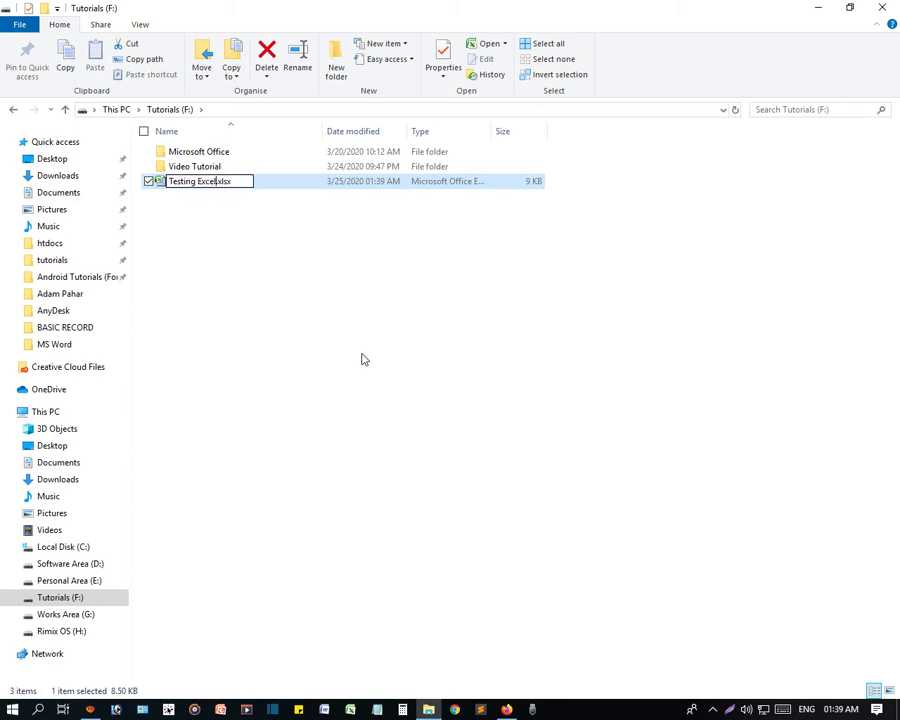
key(Return)
click(195, 231)
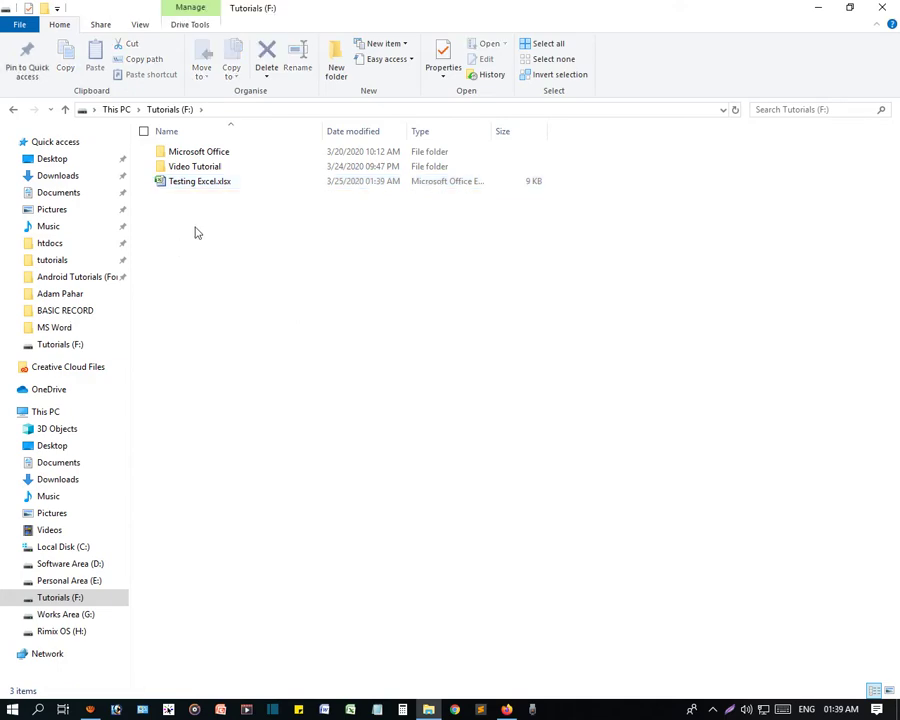
- Open Testing Excel.xlsx in Excel, close it, delete the file, and bring up the Start menu
double_click(197, 185)
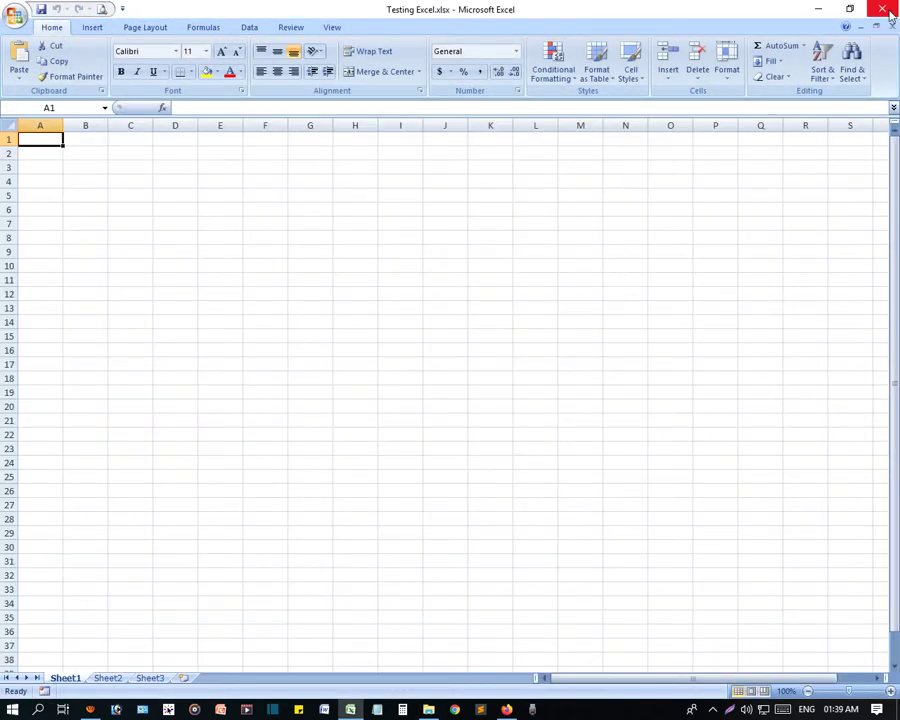
click(883, 11)
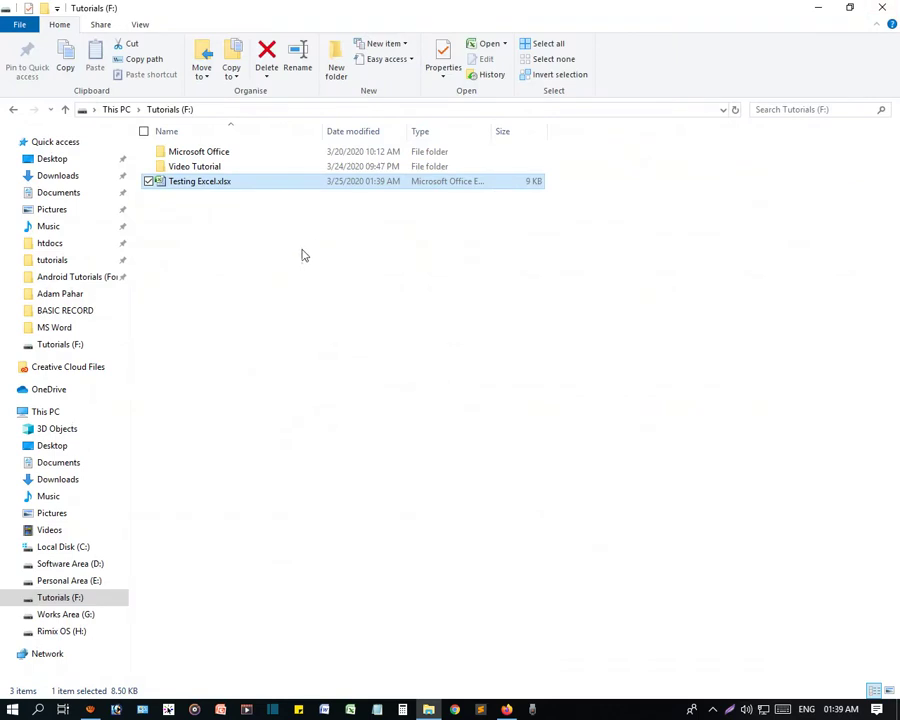
right_click(207, 189)
click(248, 443)
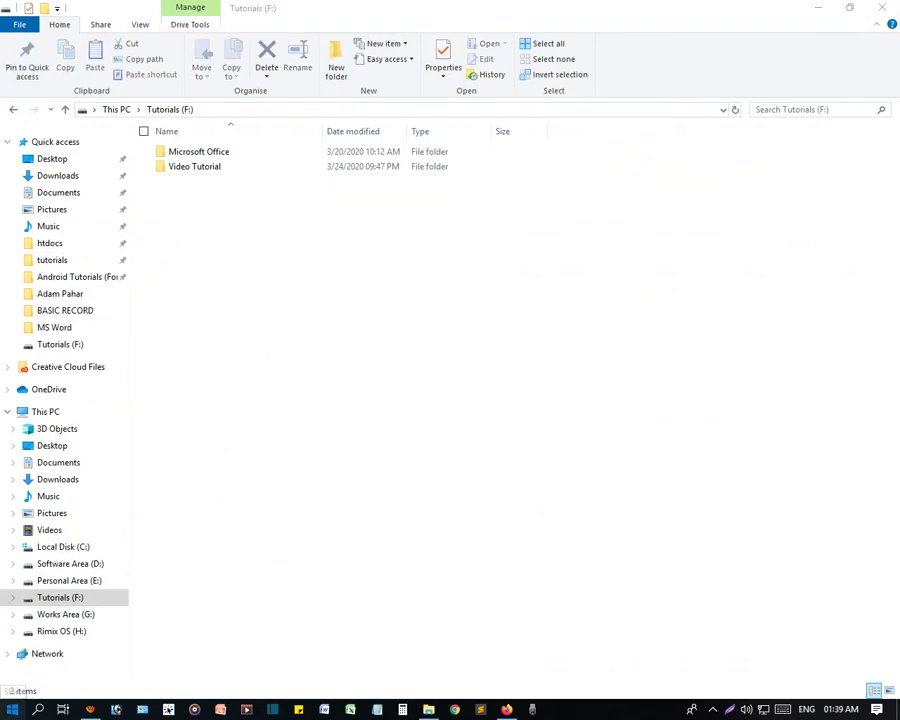
key(super)
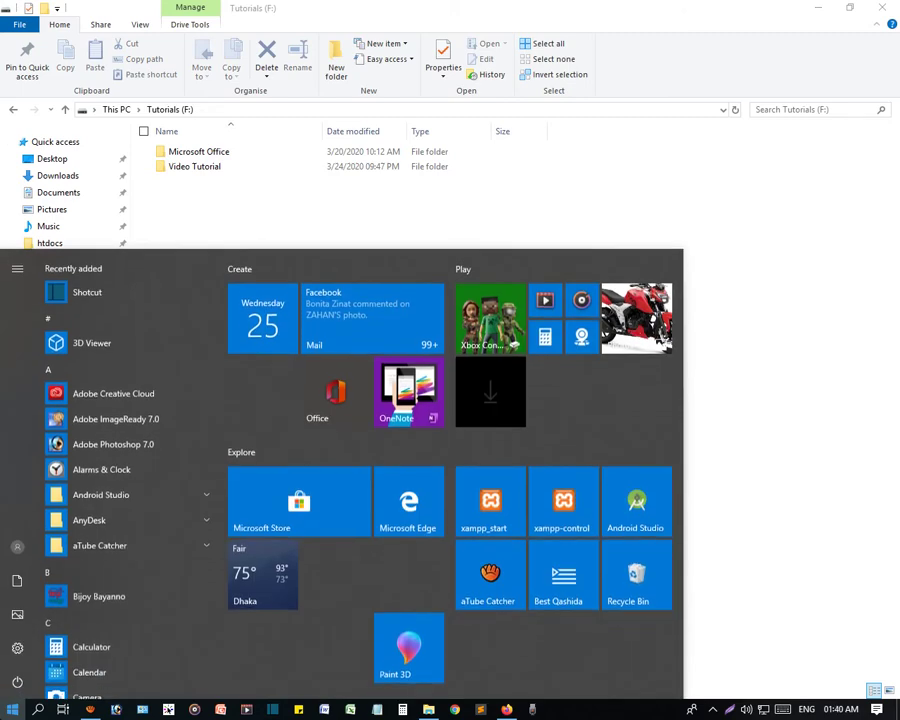
- Launch Excel 2007 from a Start search for 'e' and select cell F6
click(10, 709)
text(e)
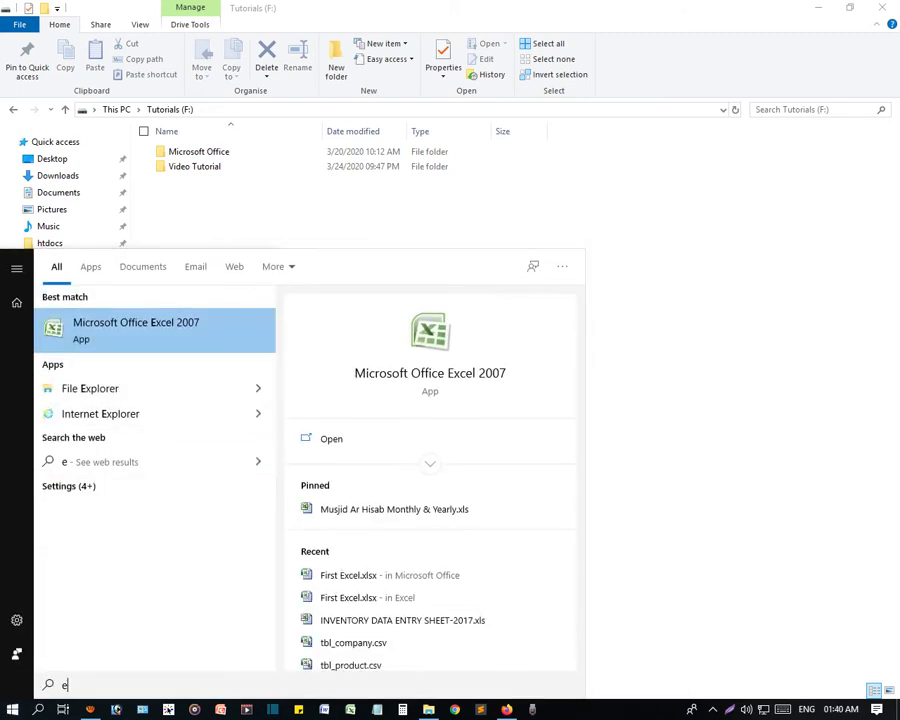
key(Return)
click(281, 206)
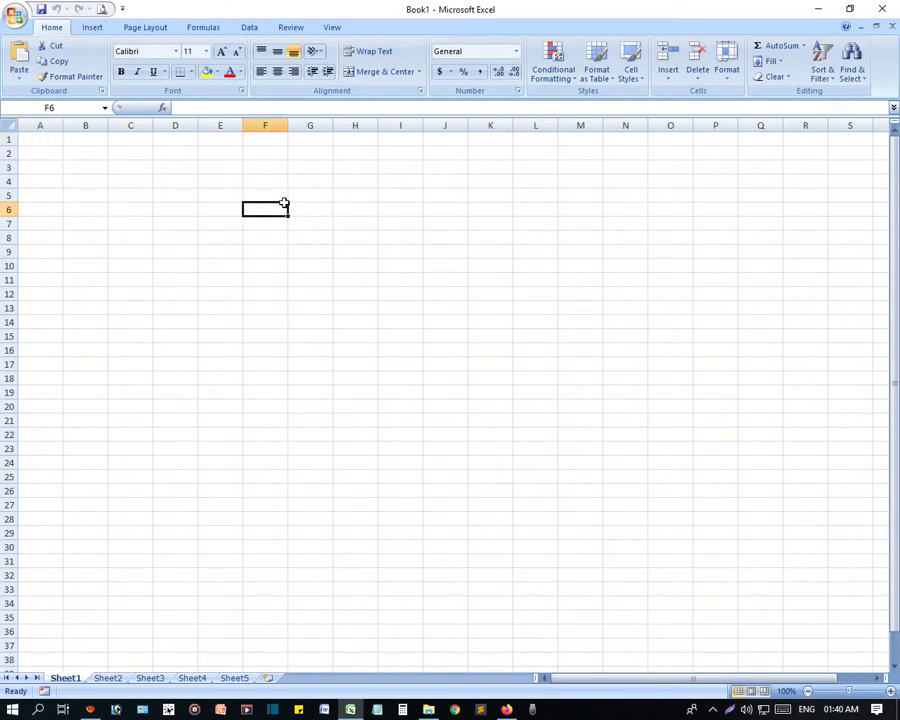
- Bring up the Open dialog from the Office Button menu, then close it without opening anything
click(15, 17)
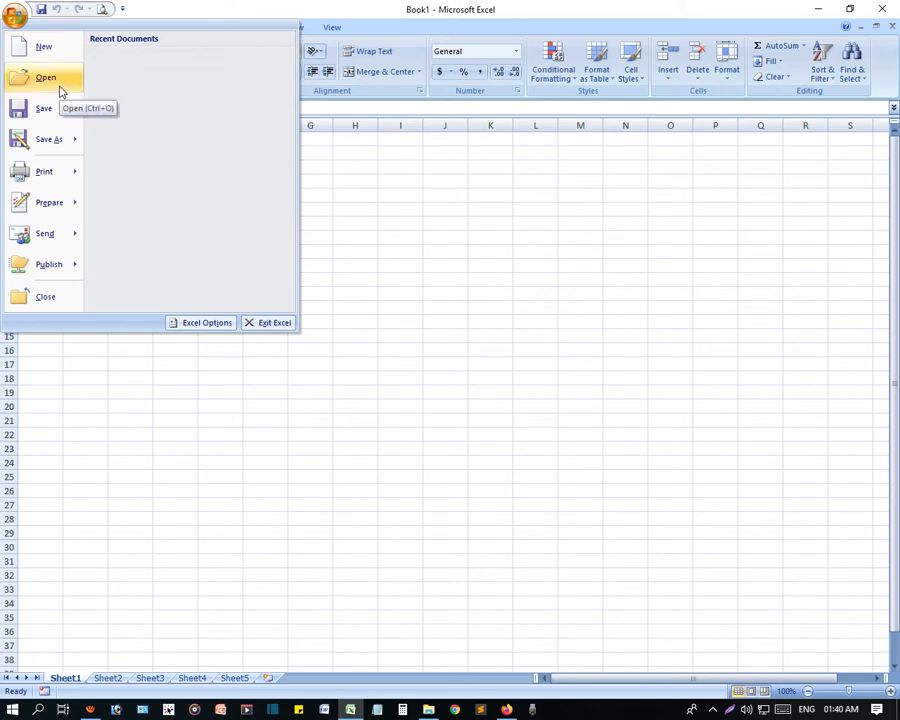
click(404, 186)
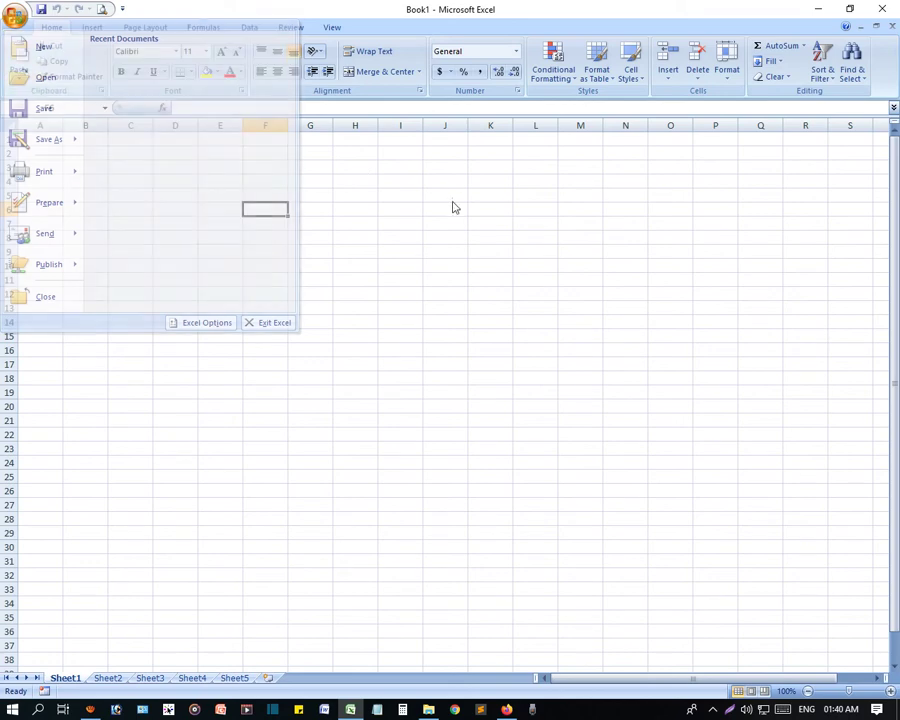
click(17, 18)
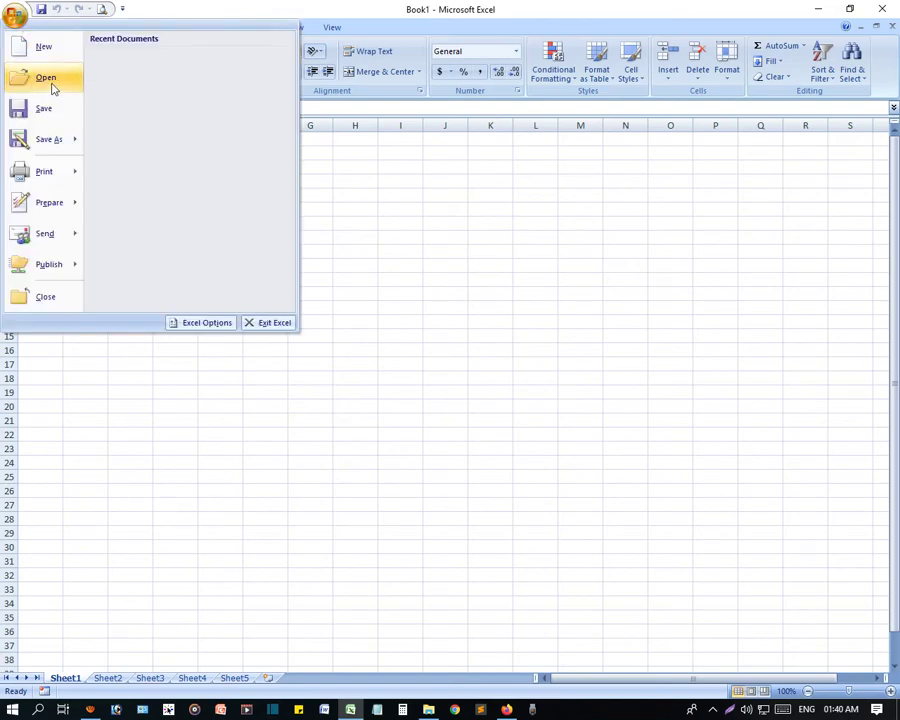
click(49, 88)
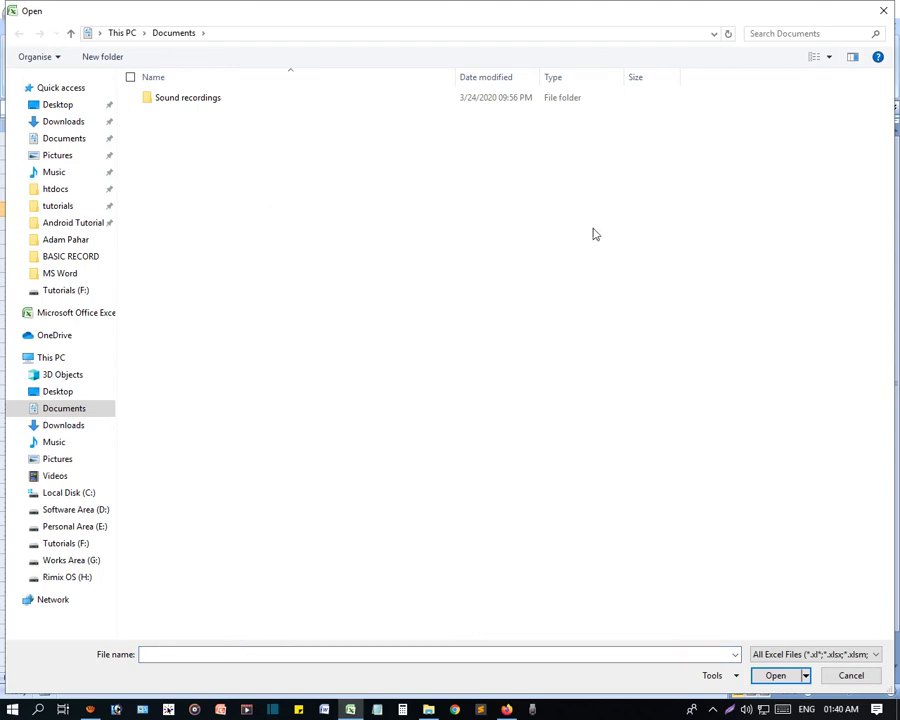
click(883, 10)
- Enter the heading 'Online School' in cell C1
click(392, 218)
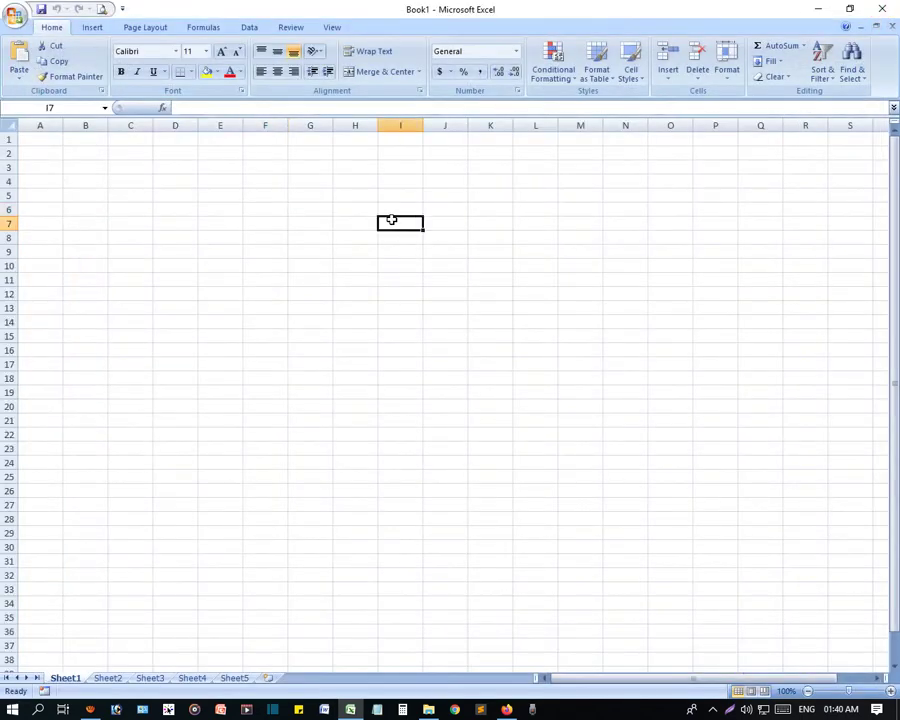
click(143, 238)
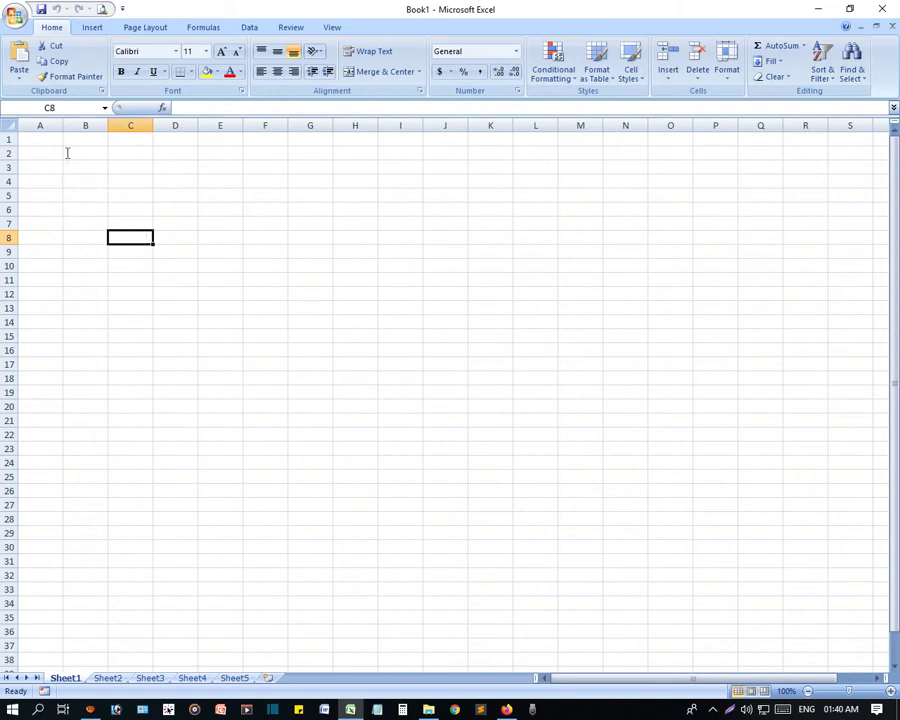
click(148, 141)
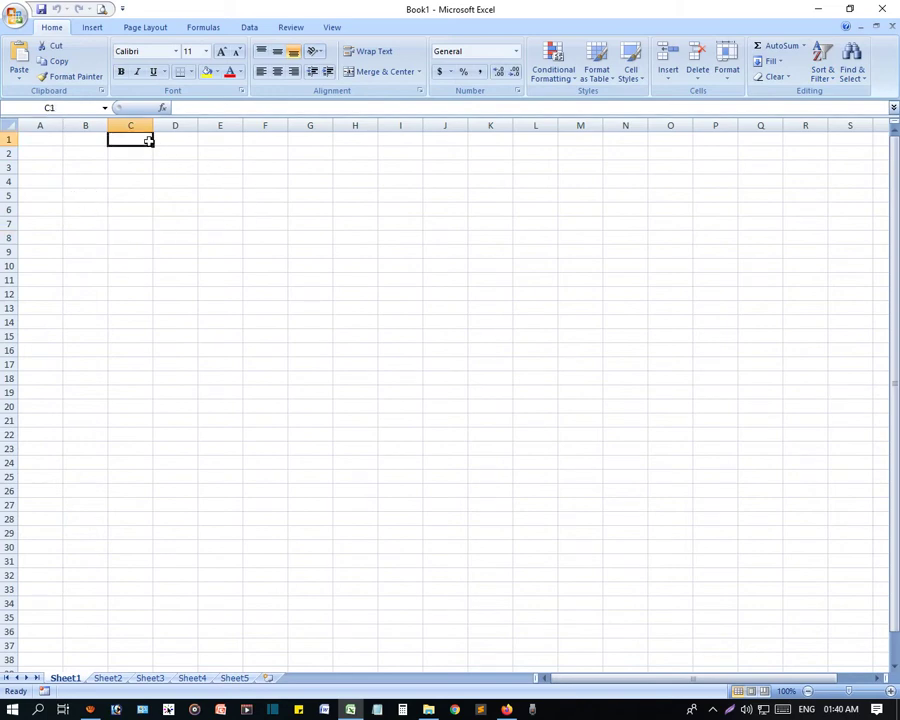
text(ONl)
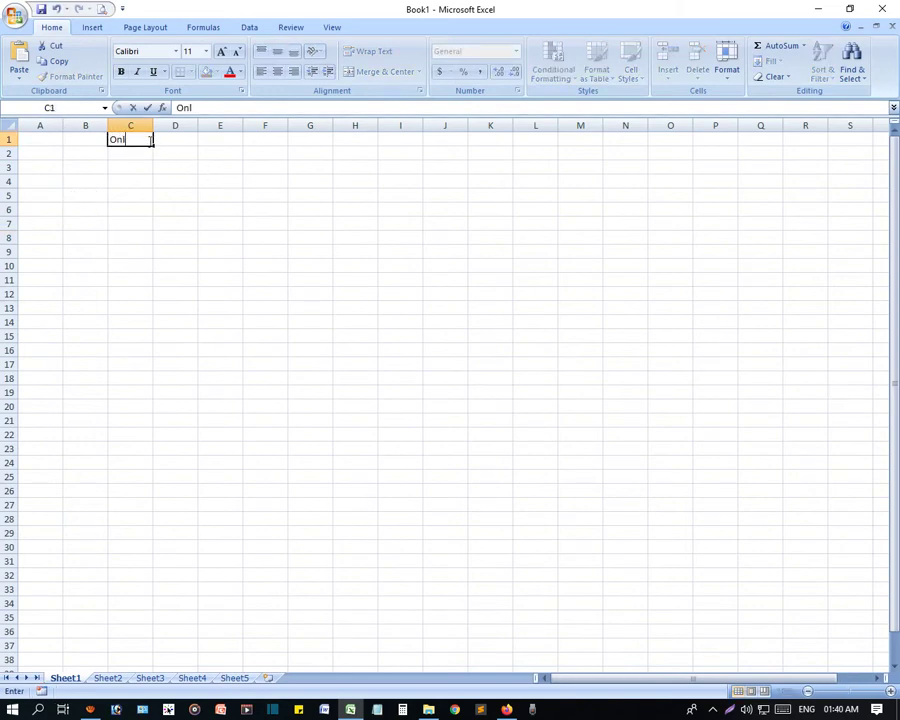
text(ine School)
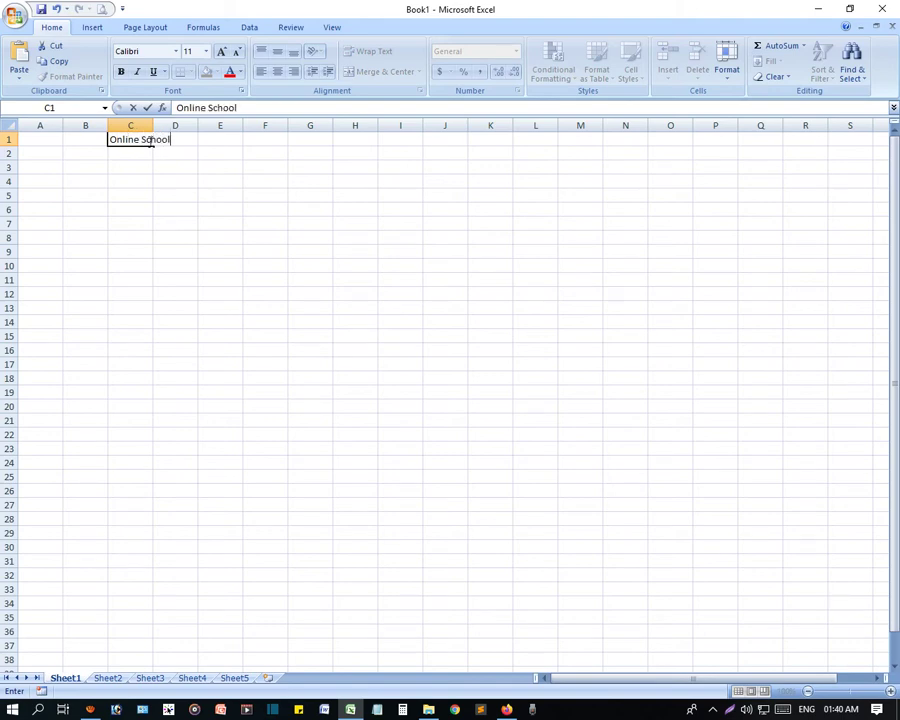
key(Return)
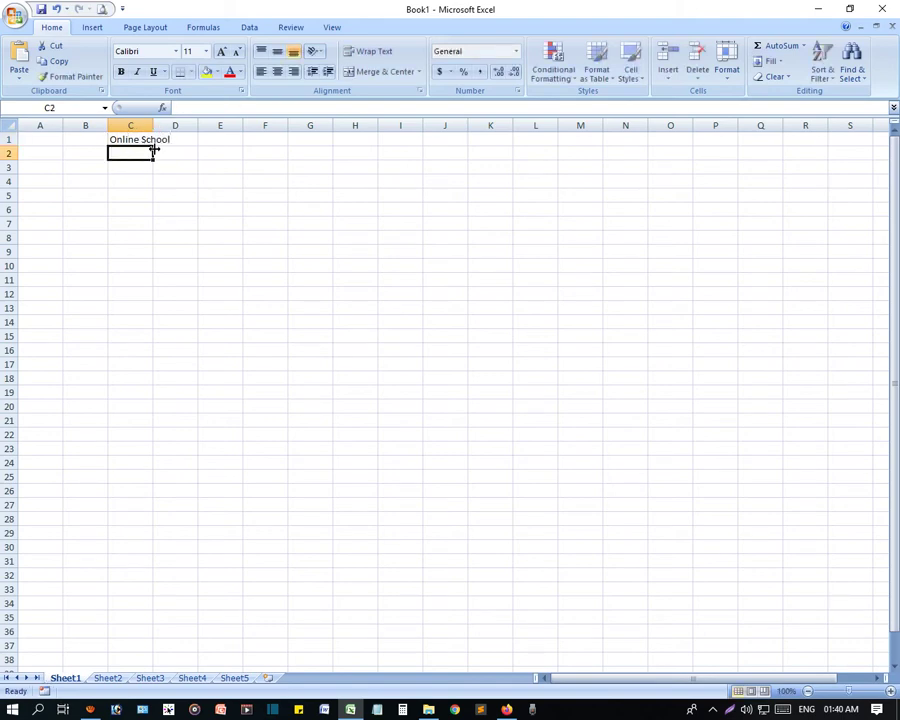
- Set the font size of cell C1 to 28
click(128, 141)
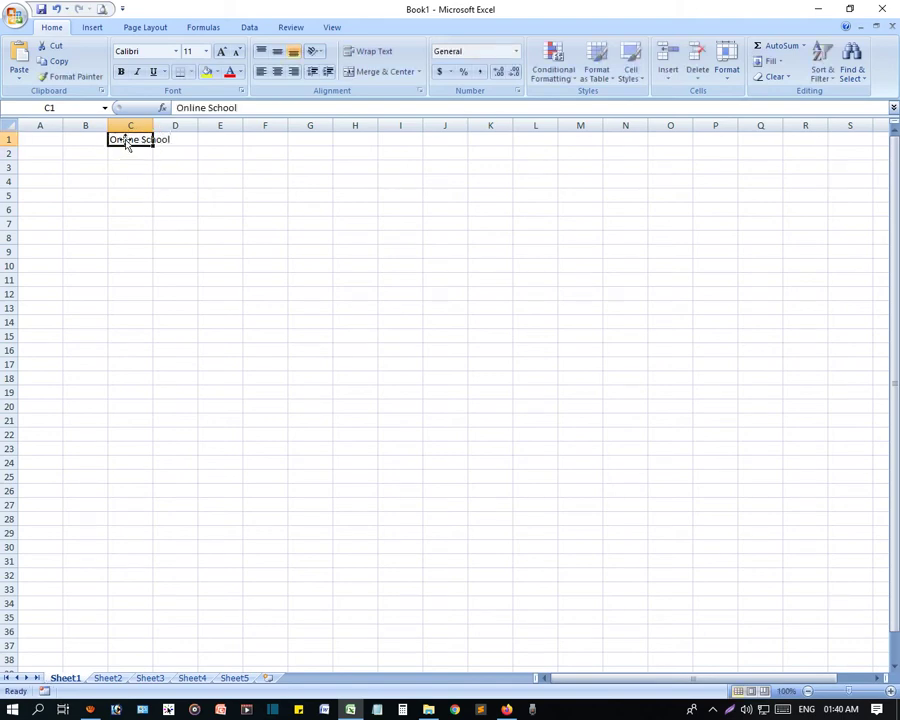
click(205, 51)
click(189, 210)
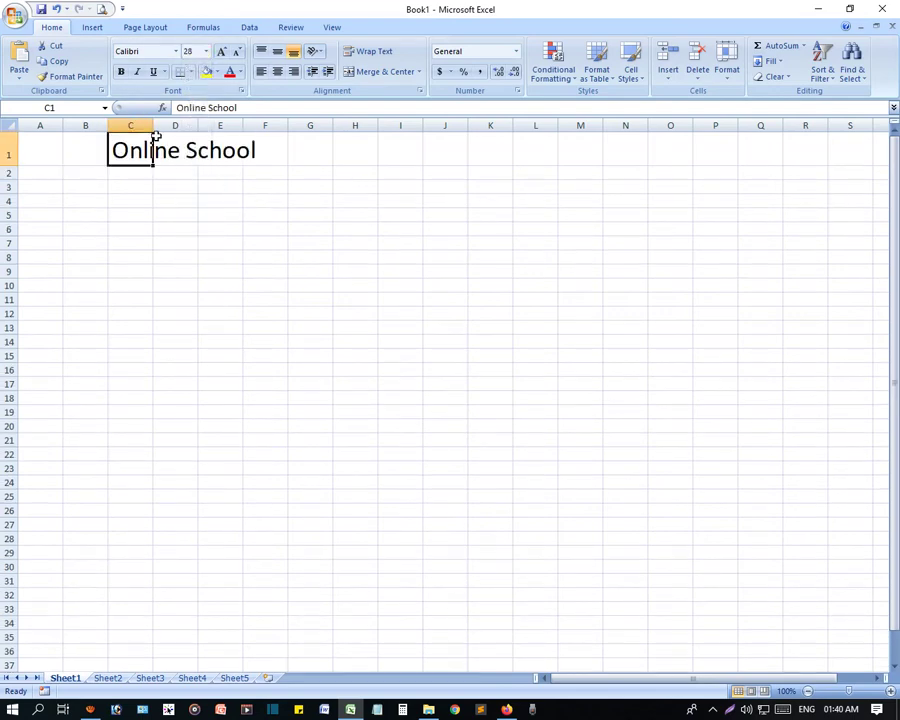
click(180, 212)
click(129, 149)
click(200, 283)
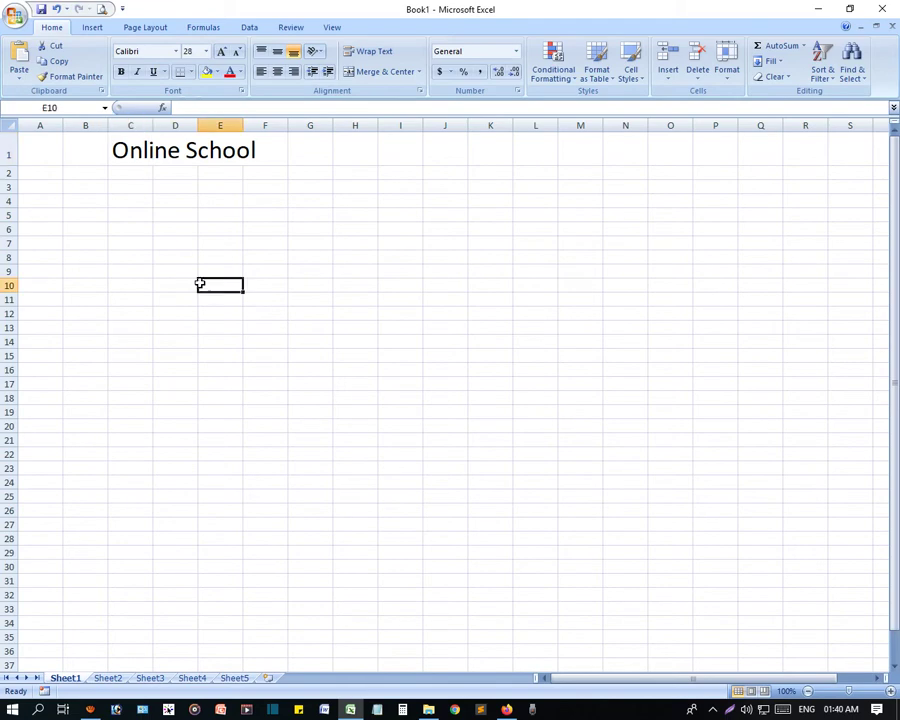
- Choose Save from the Office Button menu, bringing up Save As proposing Book1.xlsx
click(17, 18)
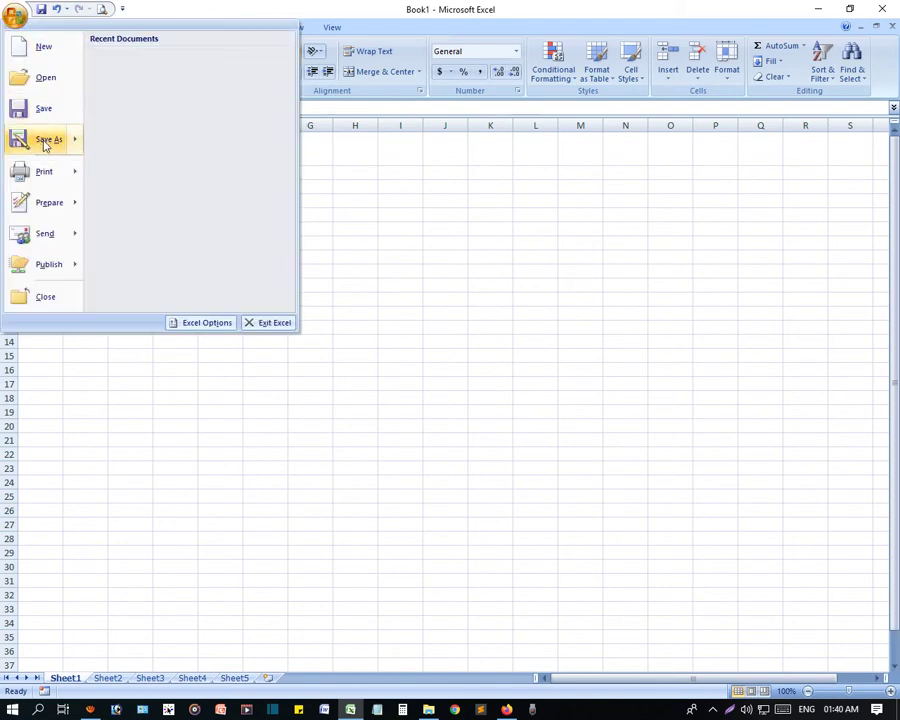
click(472, 242)
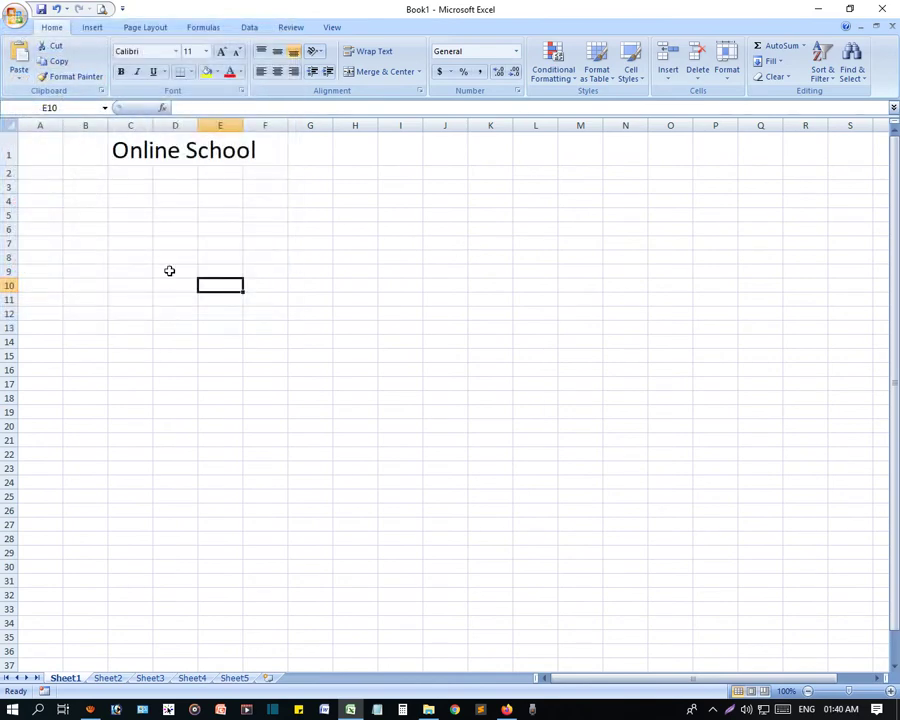
click(299, 270)
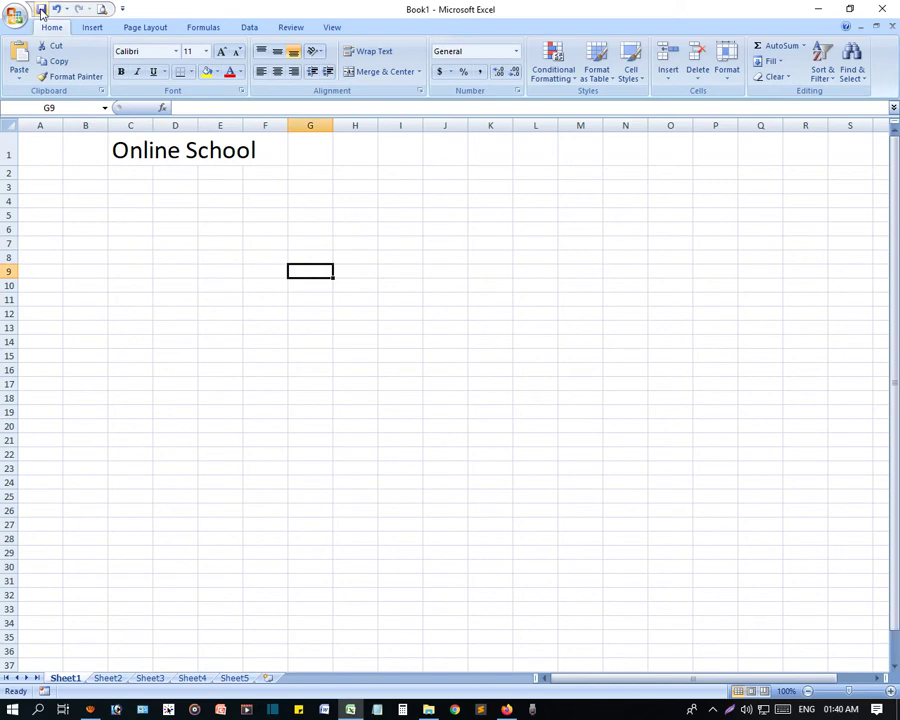
click(123, 10)
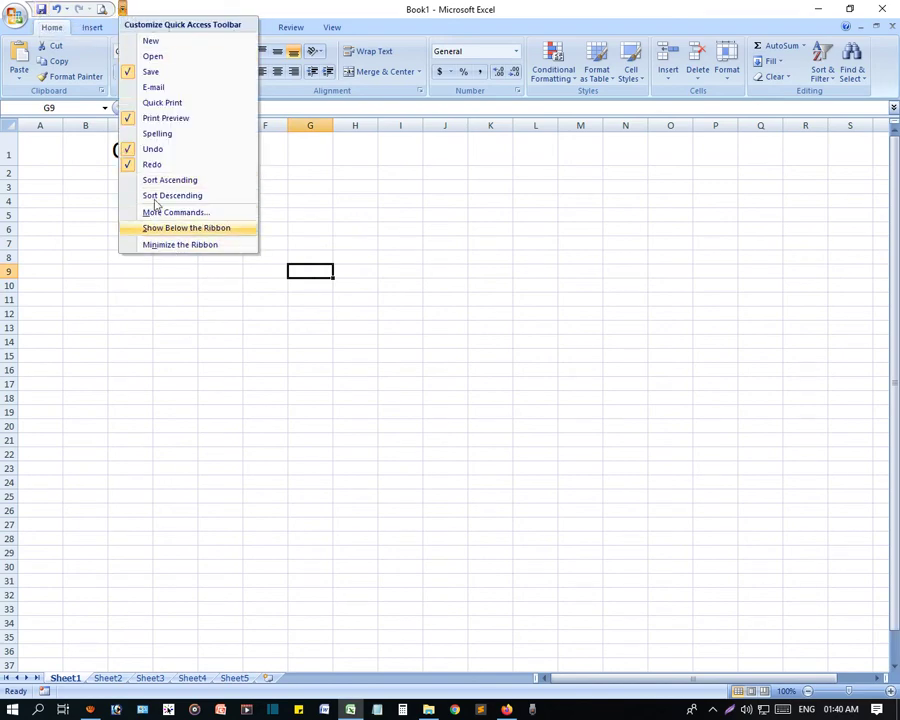
click(350, 361)
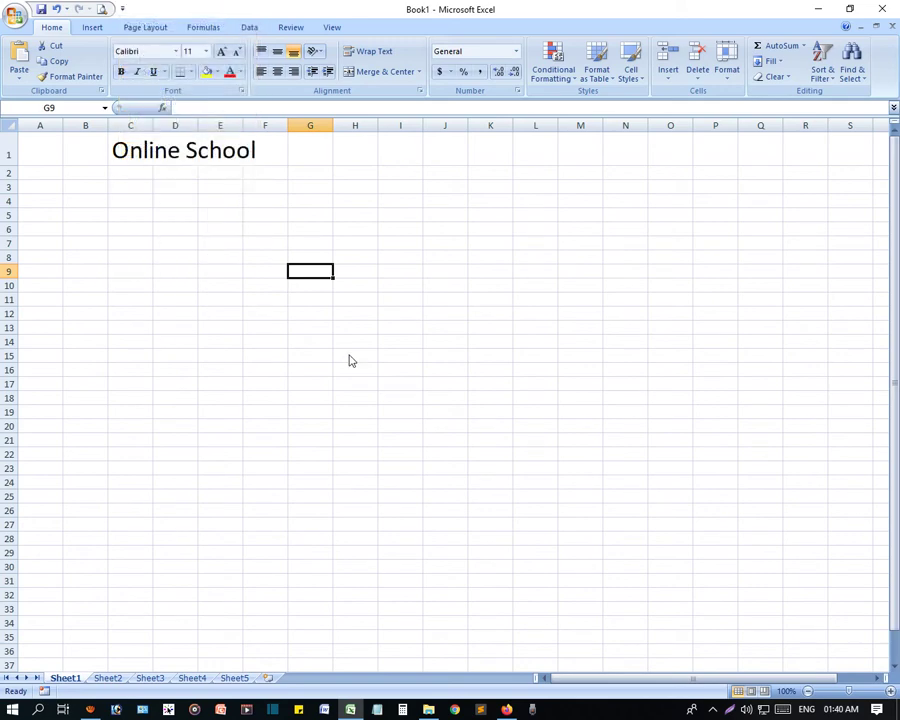
click(15, 16)
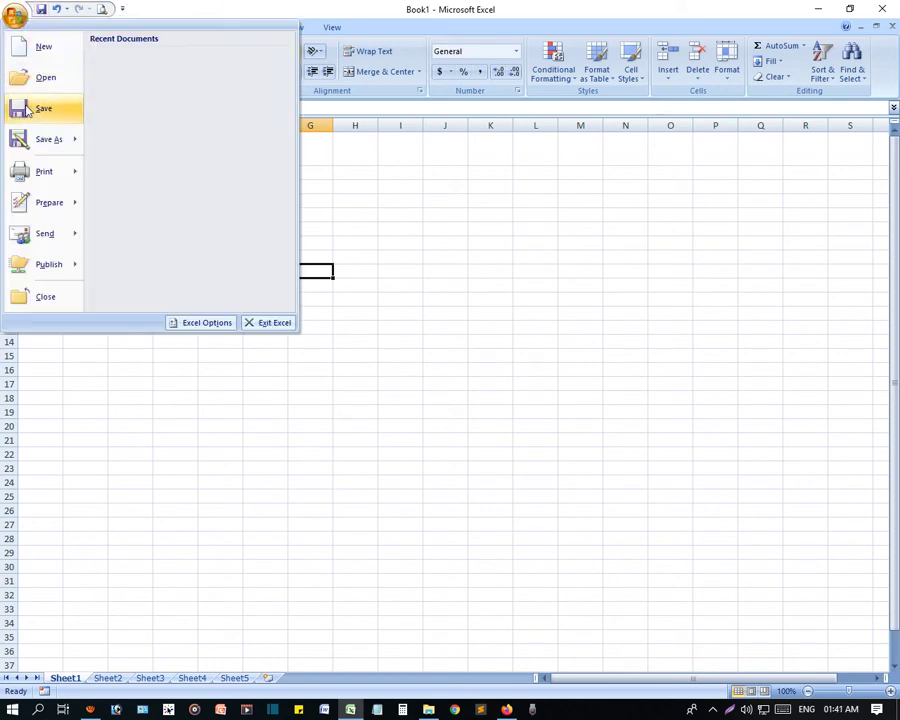
click(44, 112)
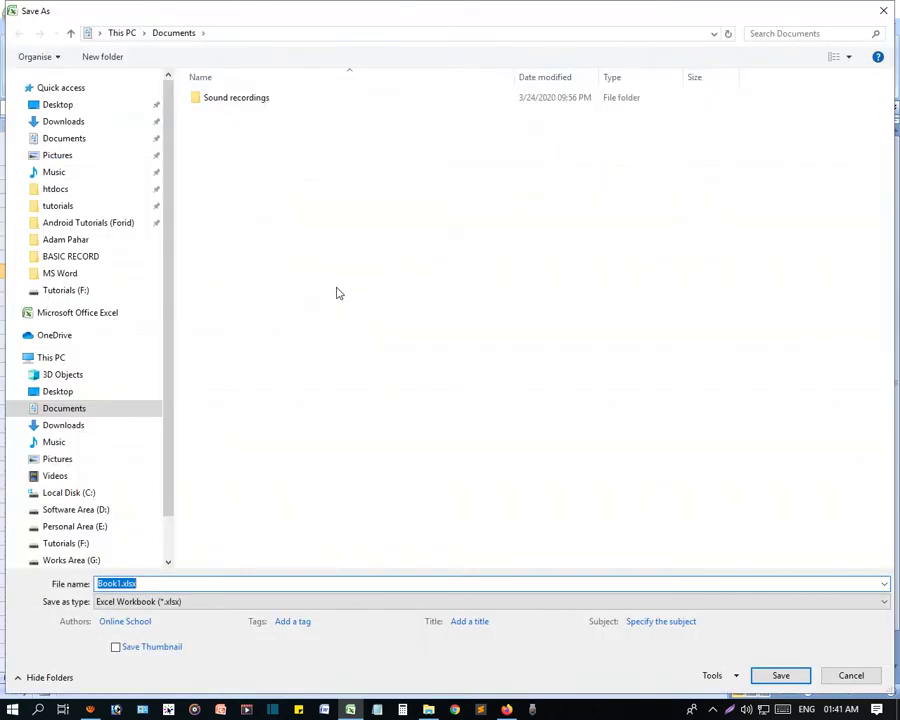
- Name the workbook 'Online School First Excel' and save it in Tutorials (F:)\Microsoft Office\Excel
click(131, 584)
double_click(110, 583)
click(121, 584)
text(Online School First E)
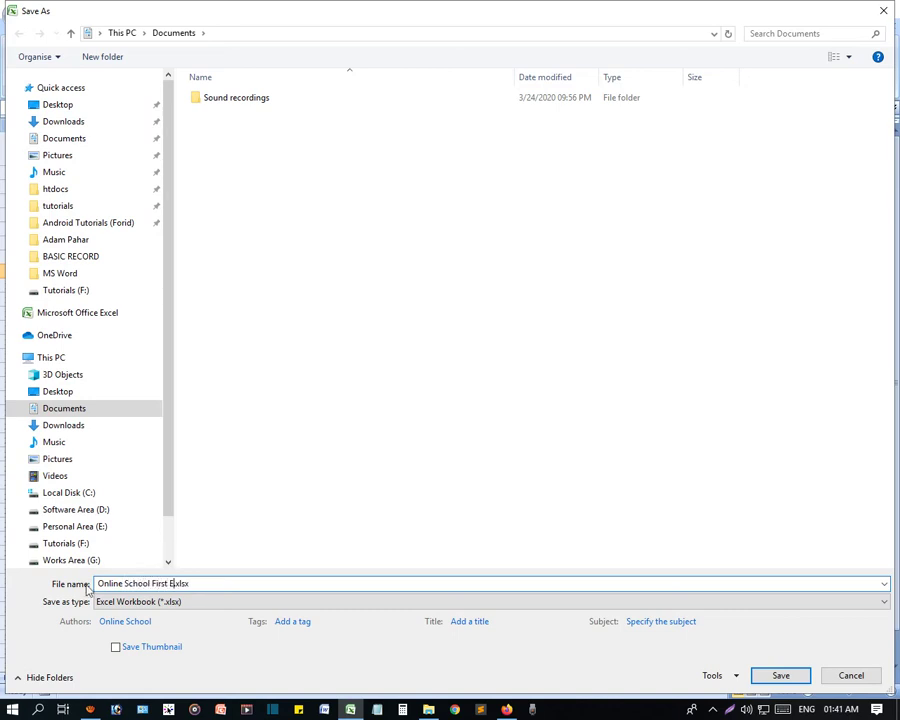
text(xcel)
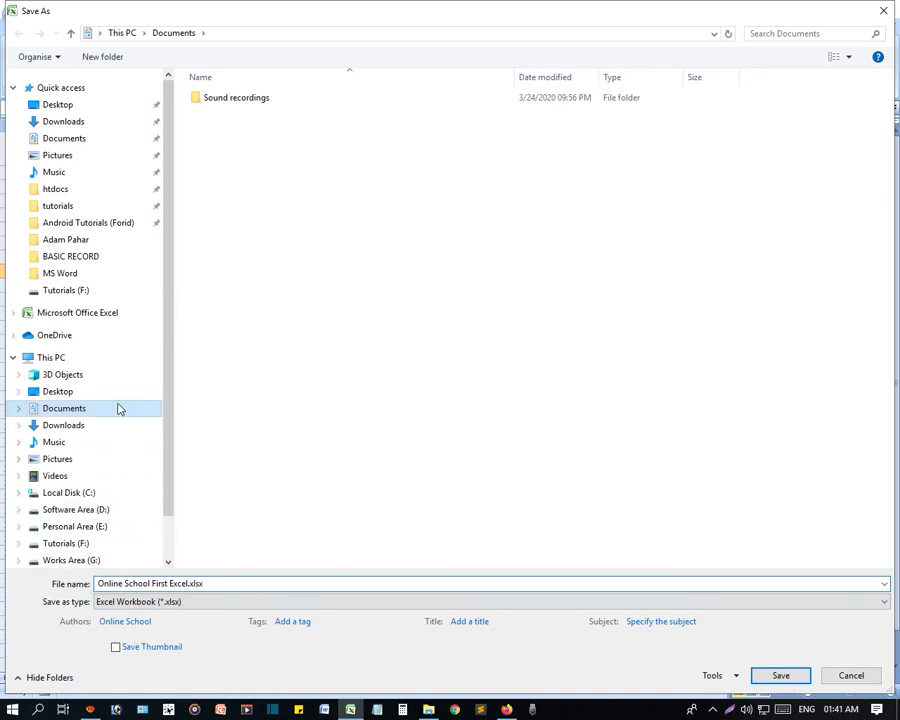
scroll(88, 470, down, 2)
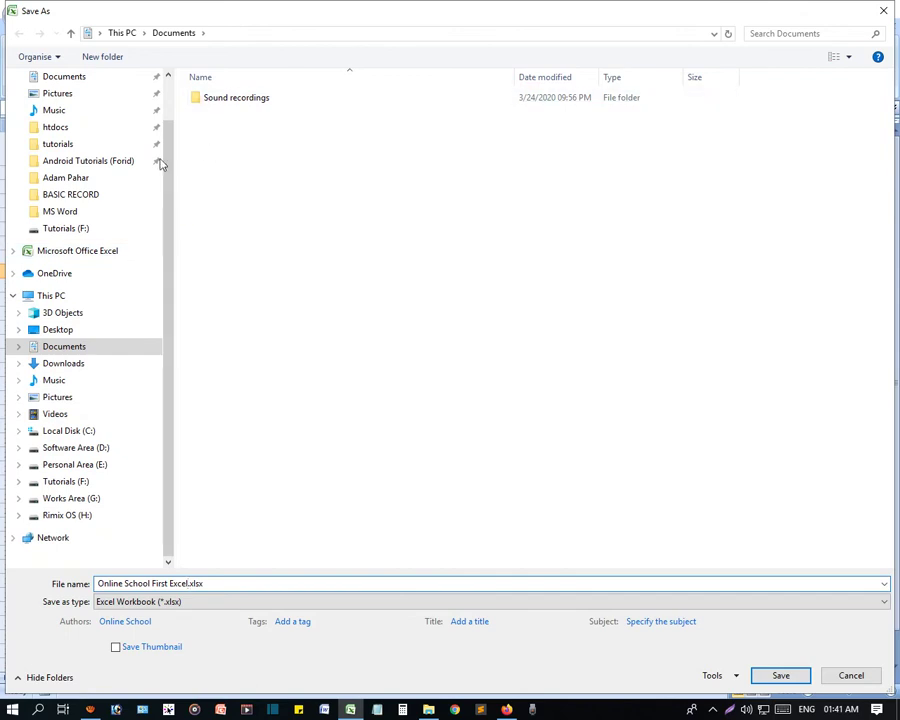
click(38, 484)
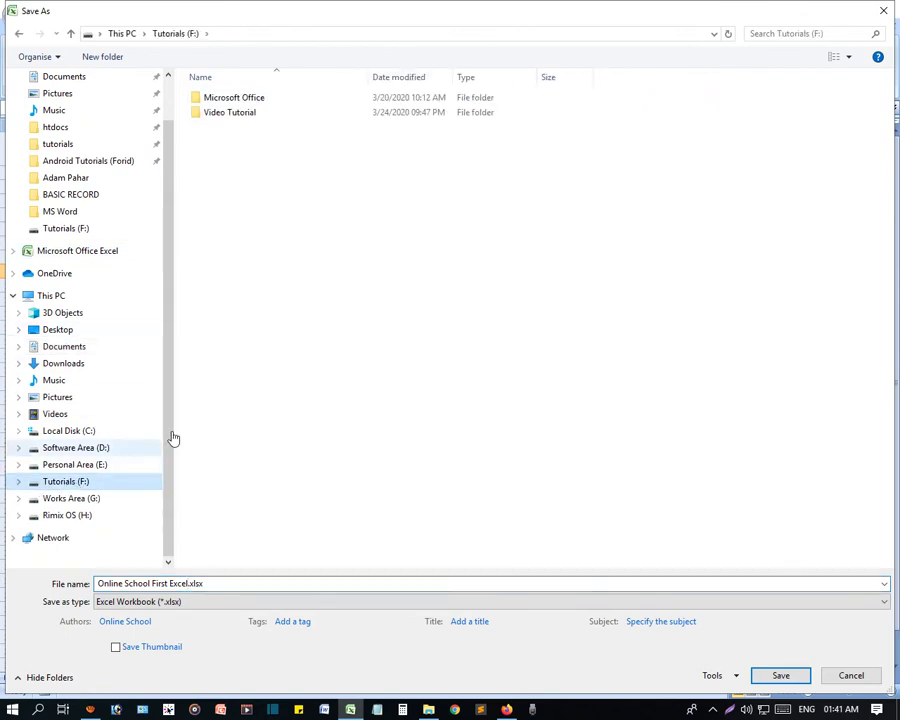
double_click(250, 98)
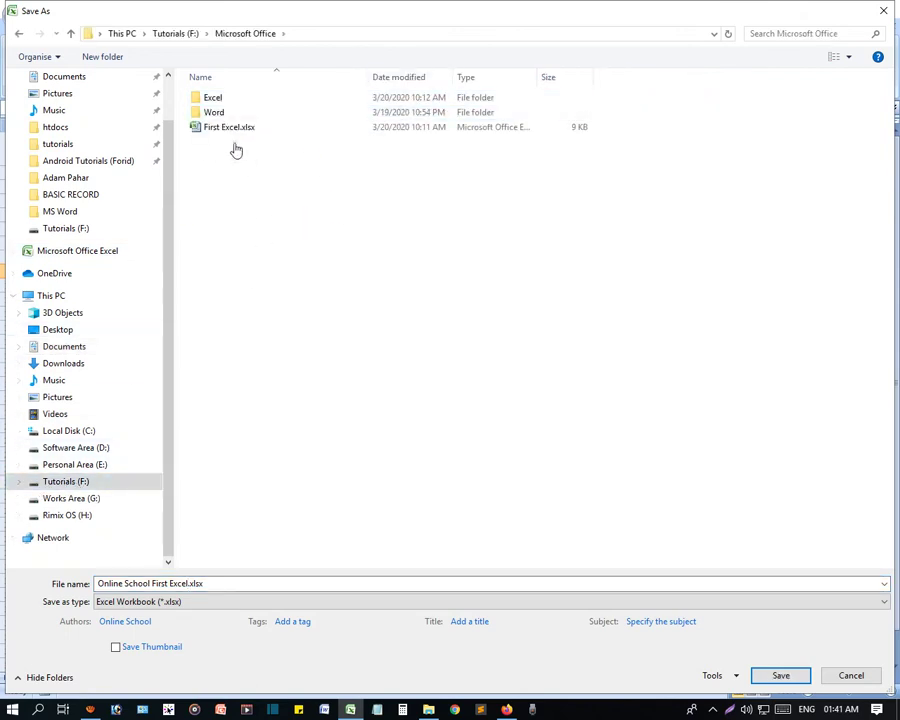
double_click(214, 99)
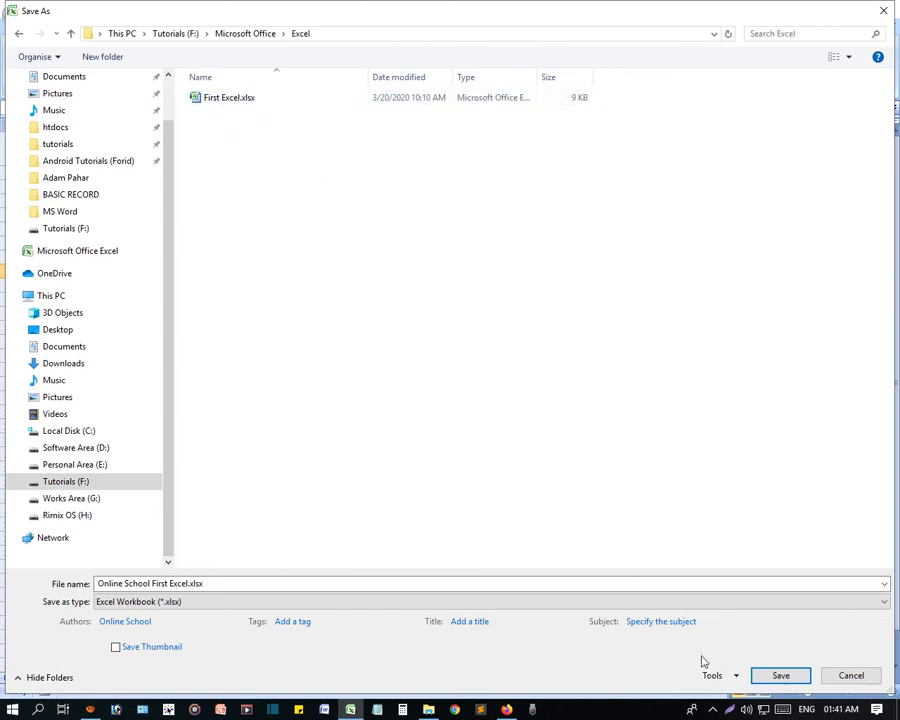
click(772, 679)
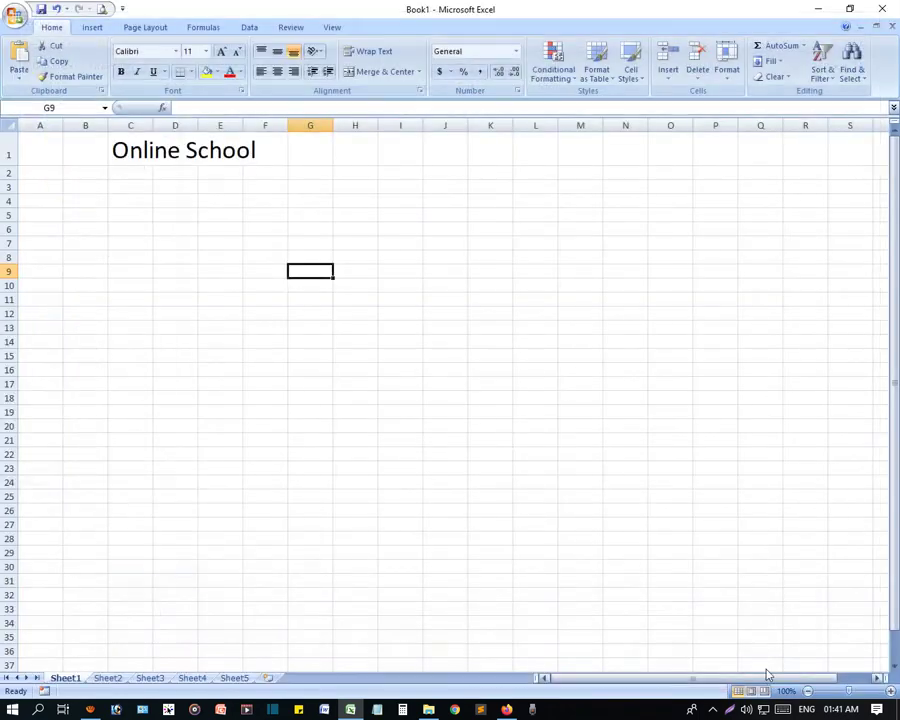
- Close Excel and refresh the desktop
click(350, 314)
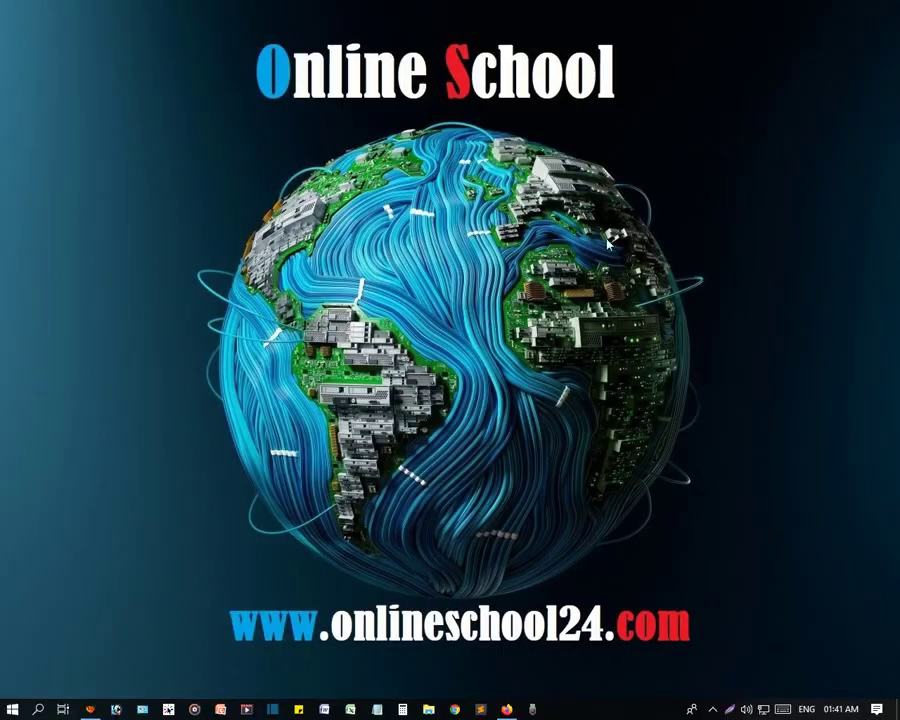
right_click(172, 178)
click(231, 227)
- Relaunch Excel 2007 from the Start search to a fresh blank Book1
click(12, 709)
text(e)
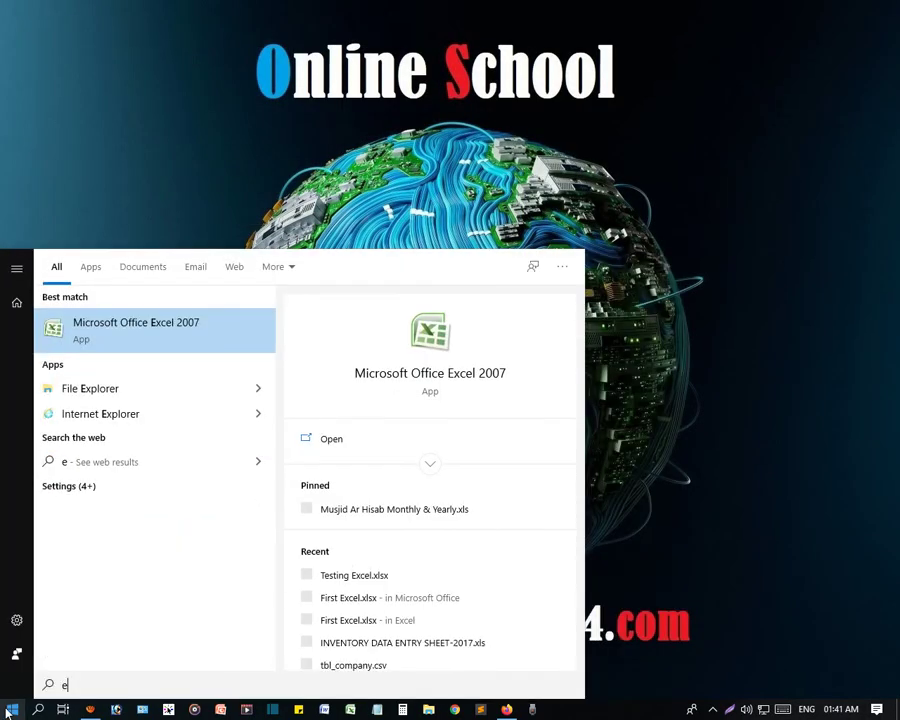
key(Return)
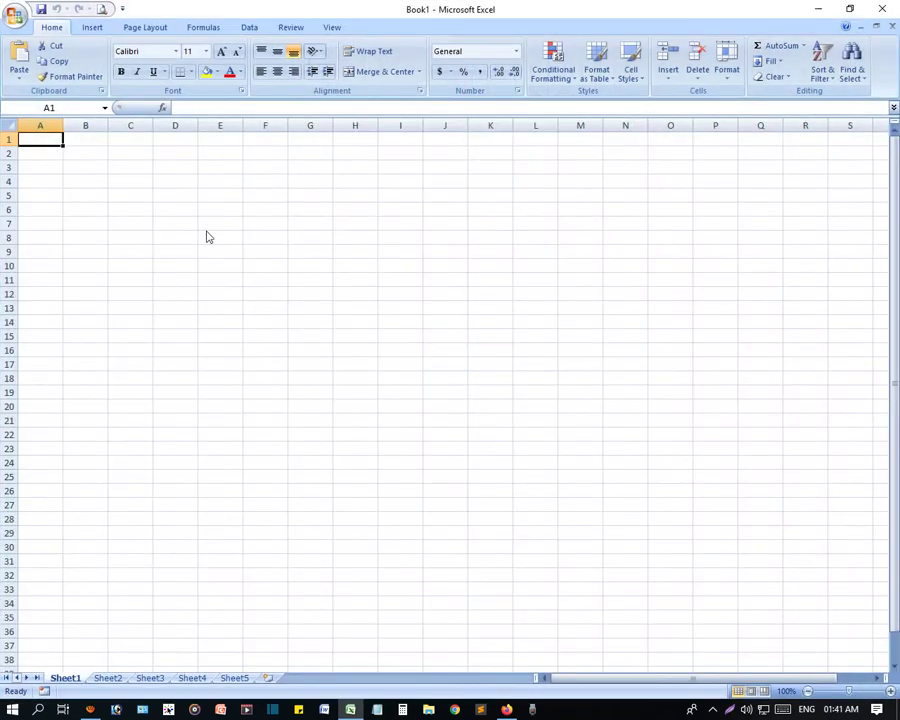
click(265, 251)
- Reopen Online School First Excel.xlsx from Tutorials (F:)\Microsoft Office\Excel and select title cell C1
click(15, 20)
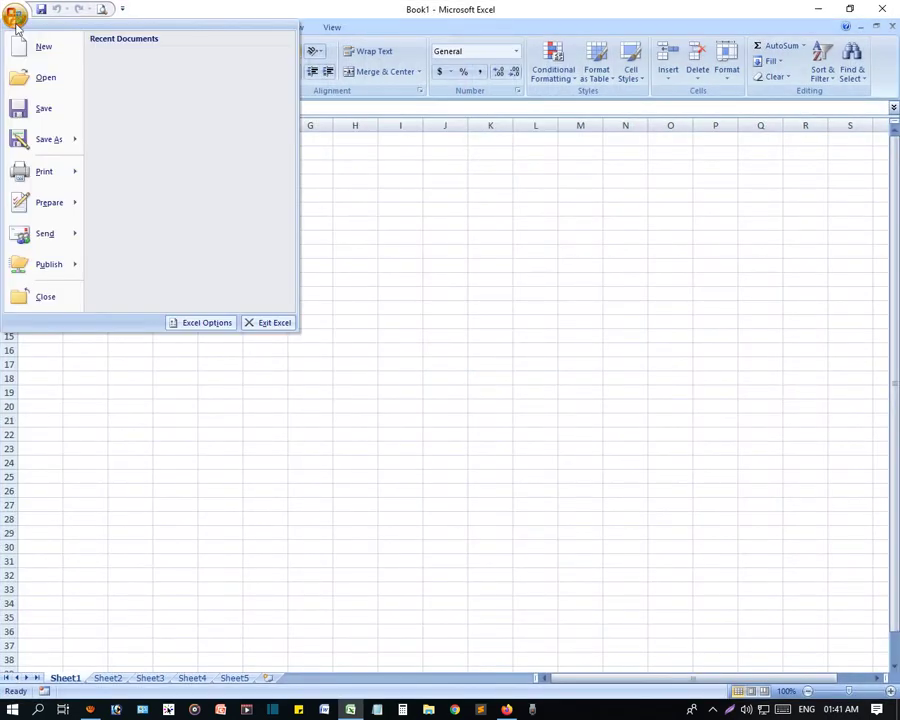
click(46, 79)
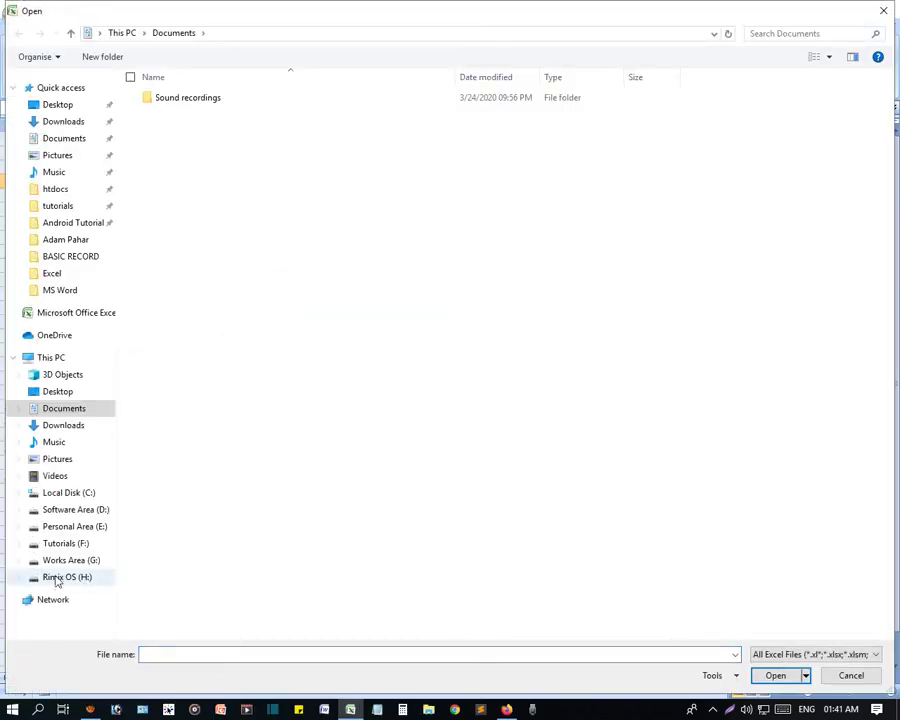
click(62, 544)
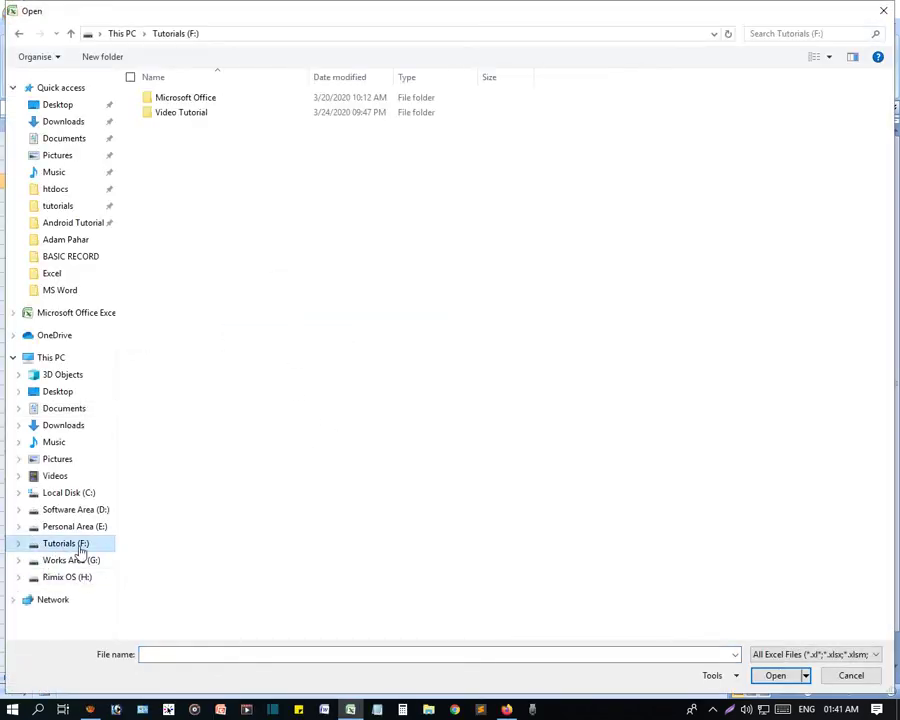
double_click(195, 100)
double_click(166, 100)
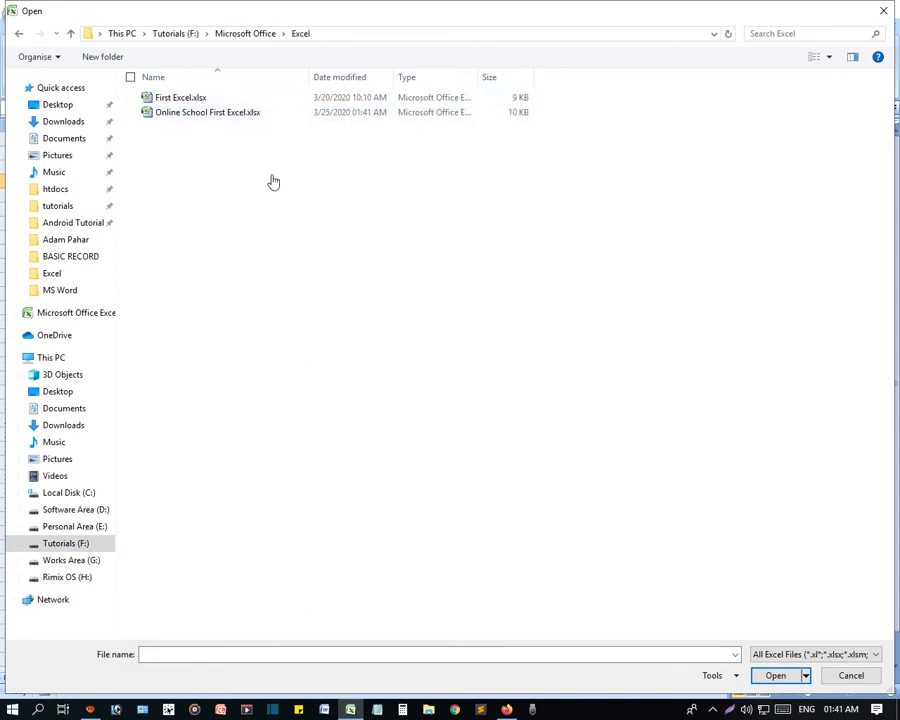
double_click(213, 113)
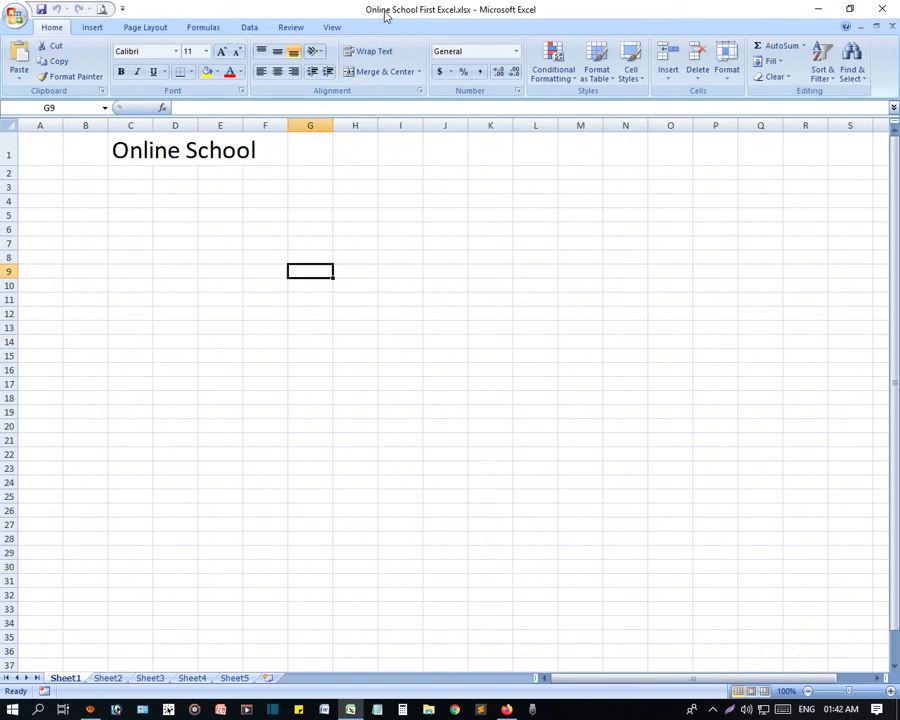
click(211, 157)
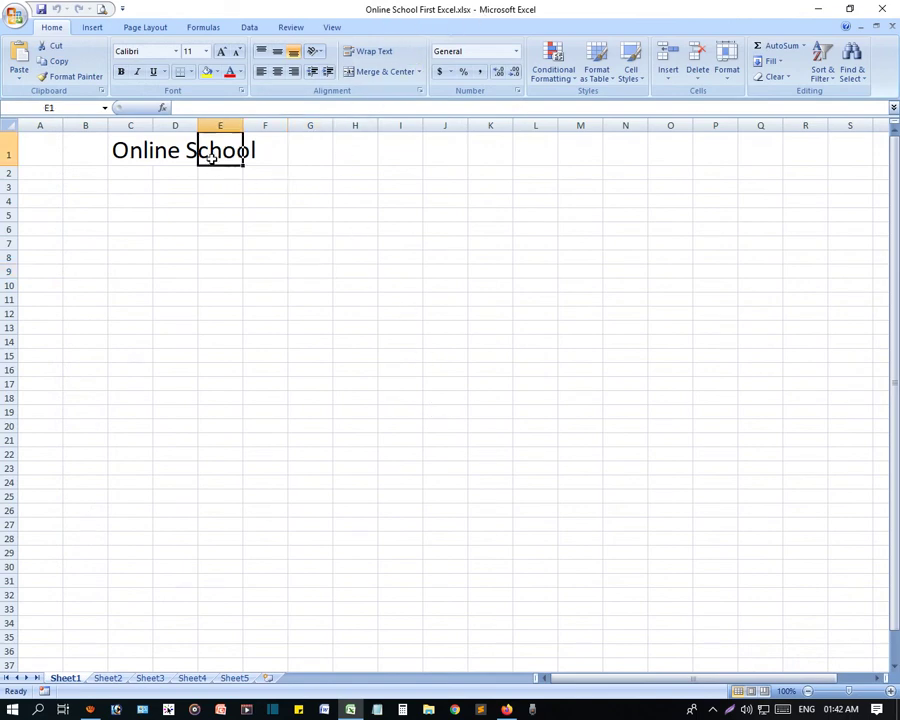
click(151, 162)
click(320, 215)
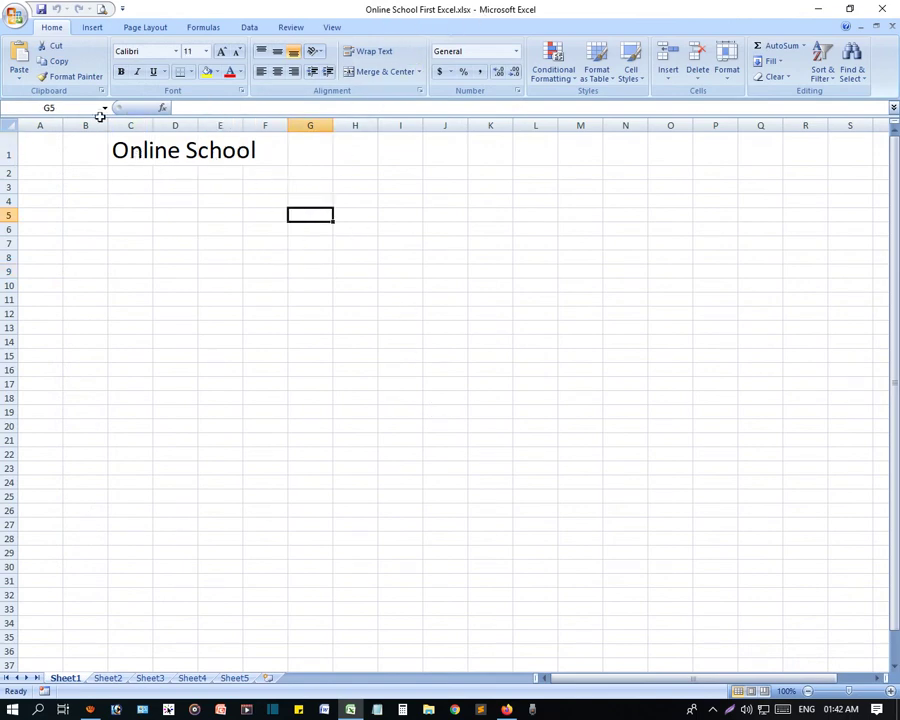
click(15, 16)
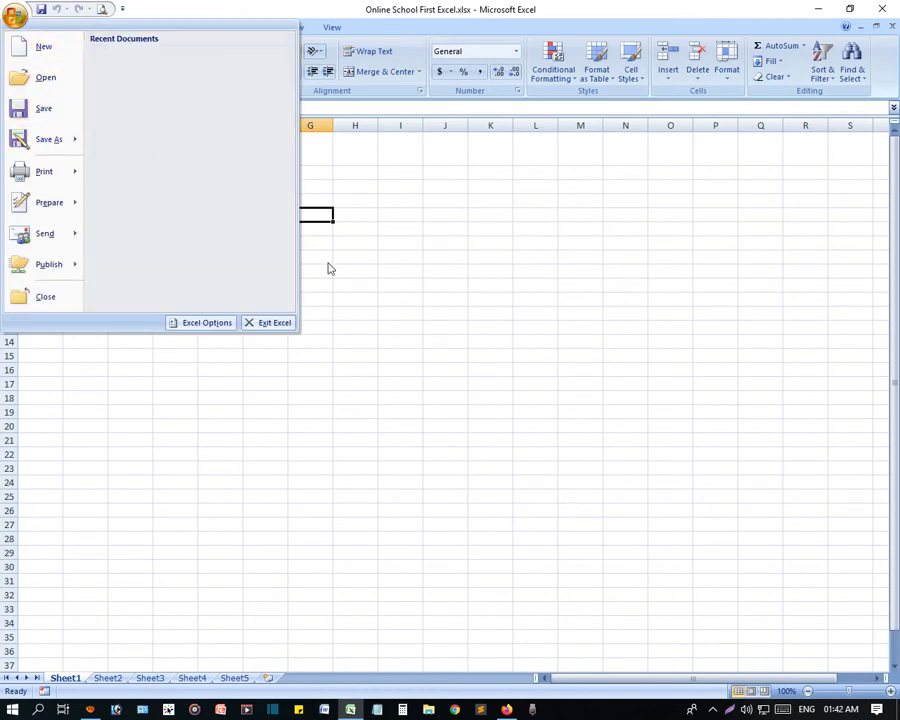
mouse_move(53, 152)
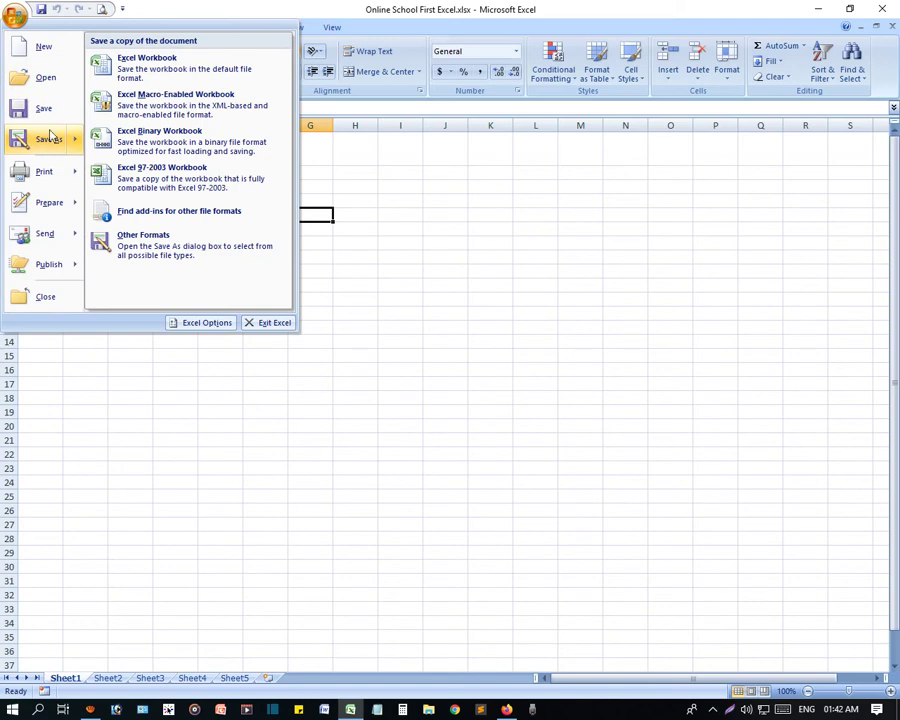
click(46, 110)
click(233, 155)
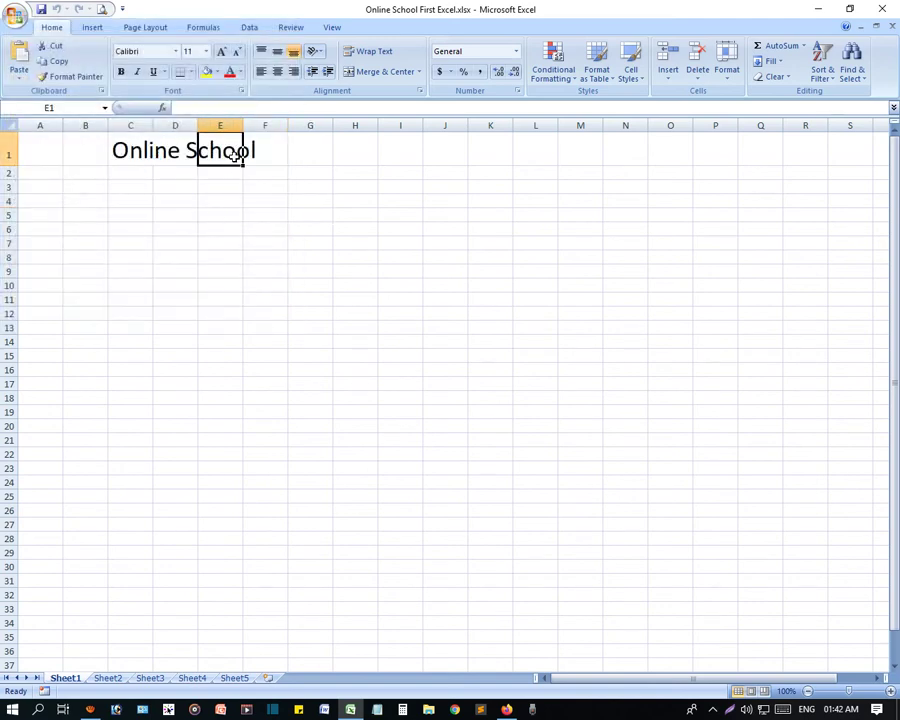
click(129, 151)
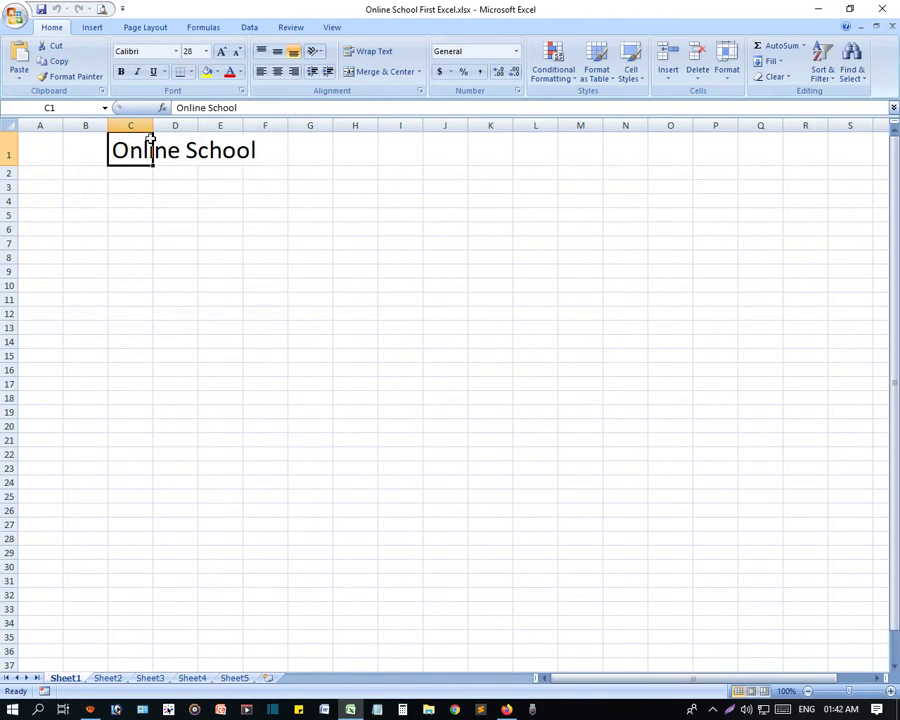
click(158, 240)
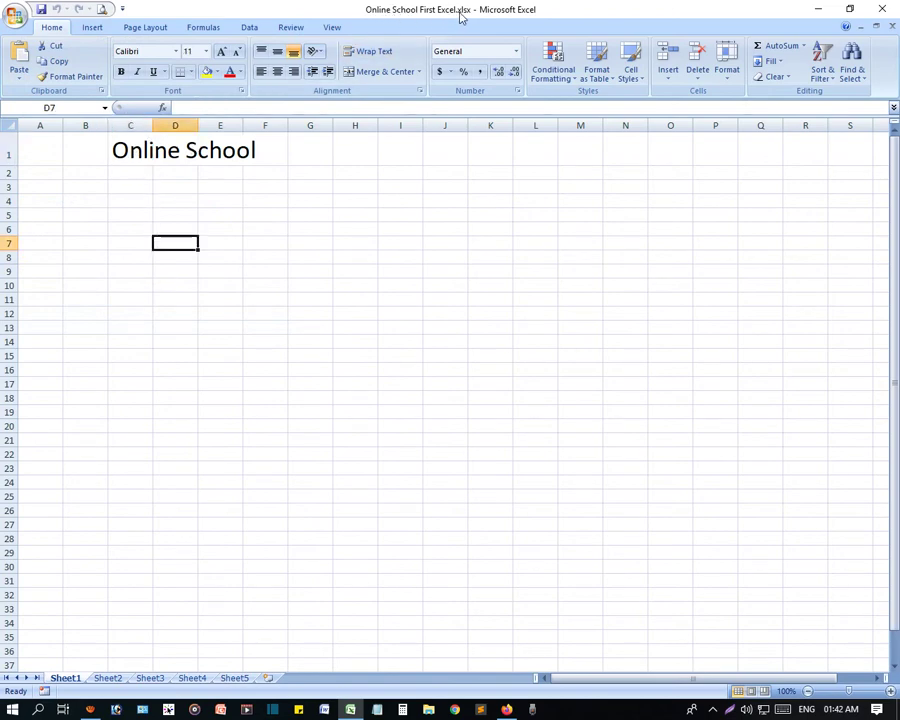
click(144, 189)
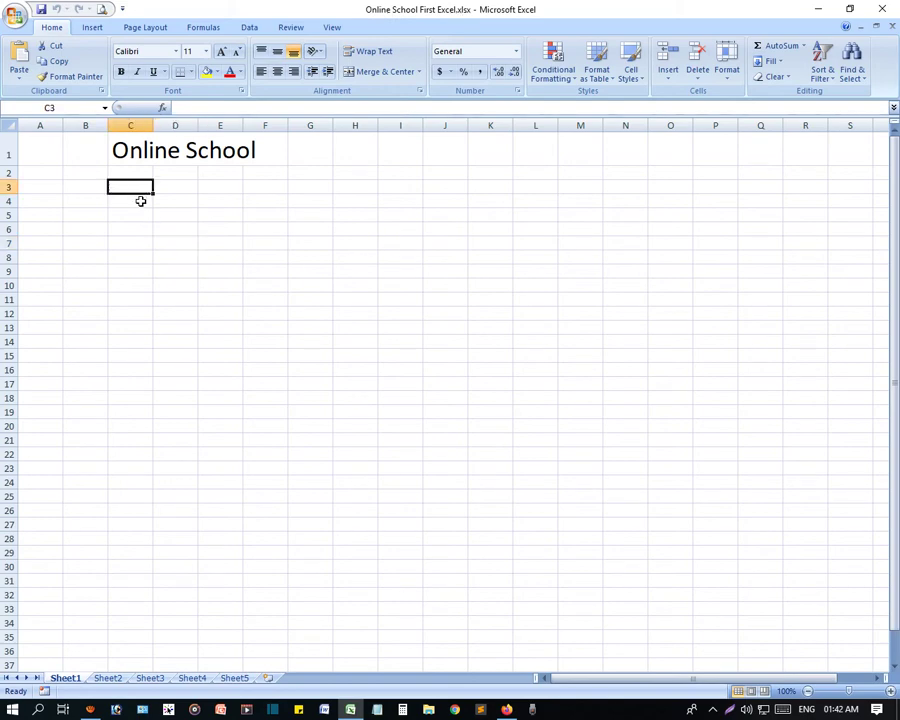
- Enter the numbers 1, 2 and 3 into cells A3, A4 and A5
key(Left)
key(Left)
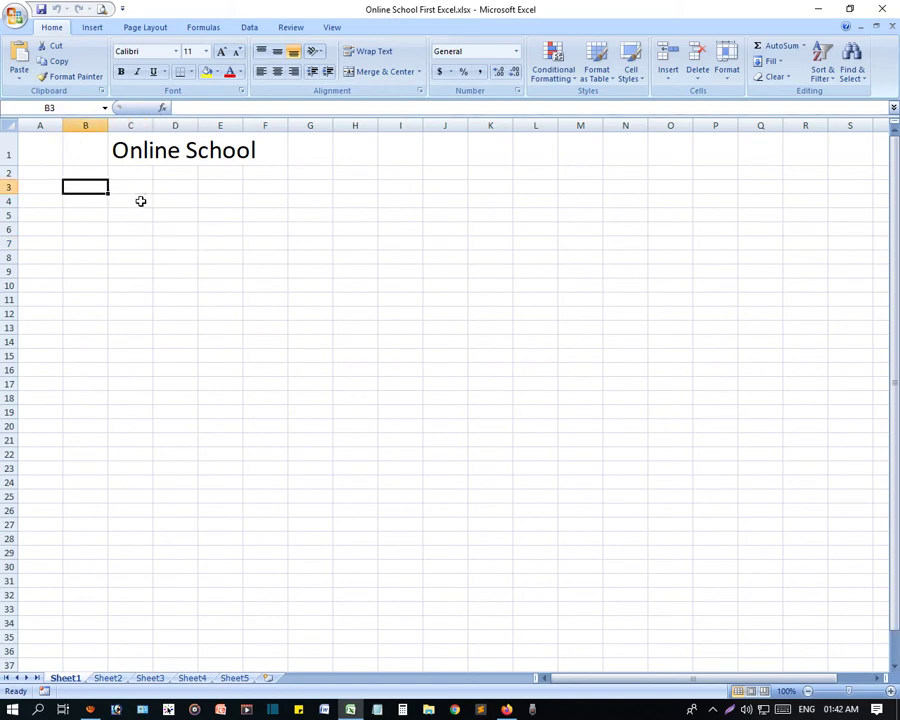
text(1)
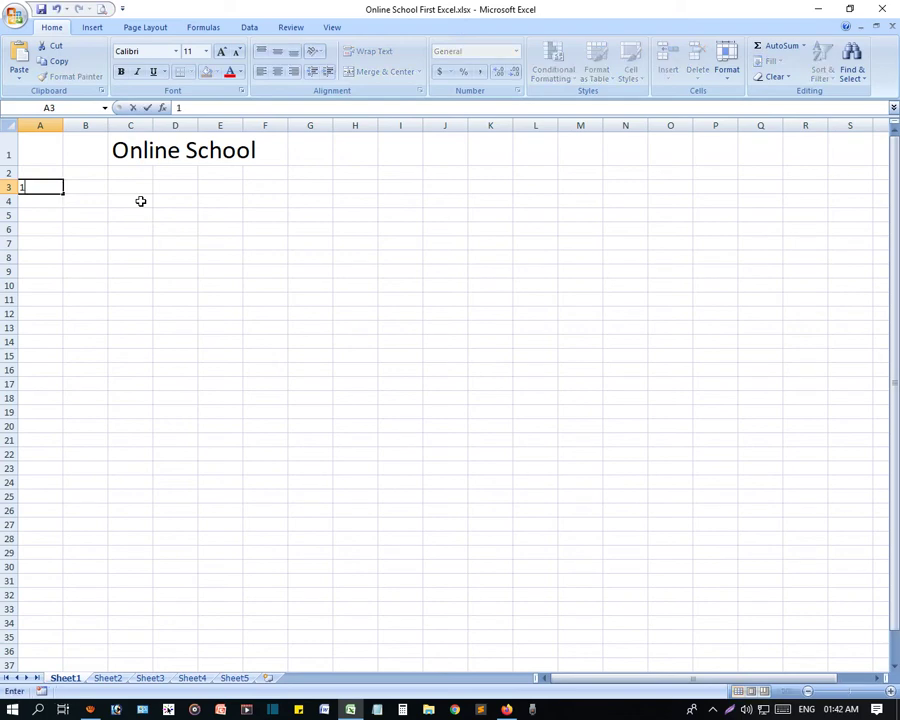
key(Return)
text(2)
key(Return)
text(3)
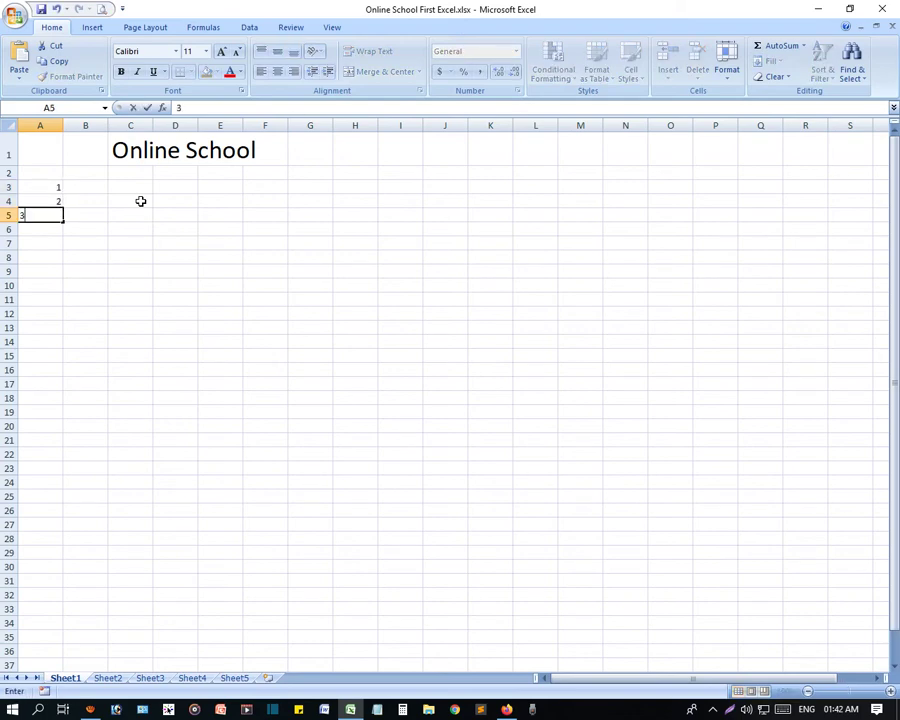
key(Return)
click(46, 185)
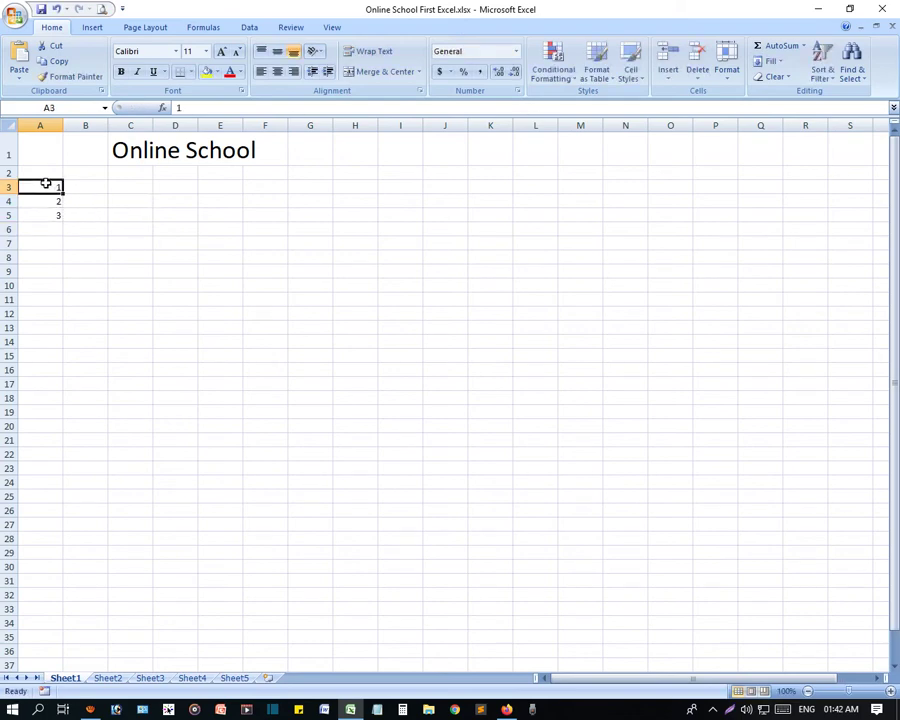
click(141, 235)
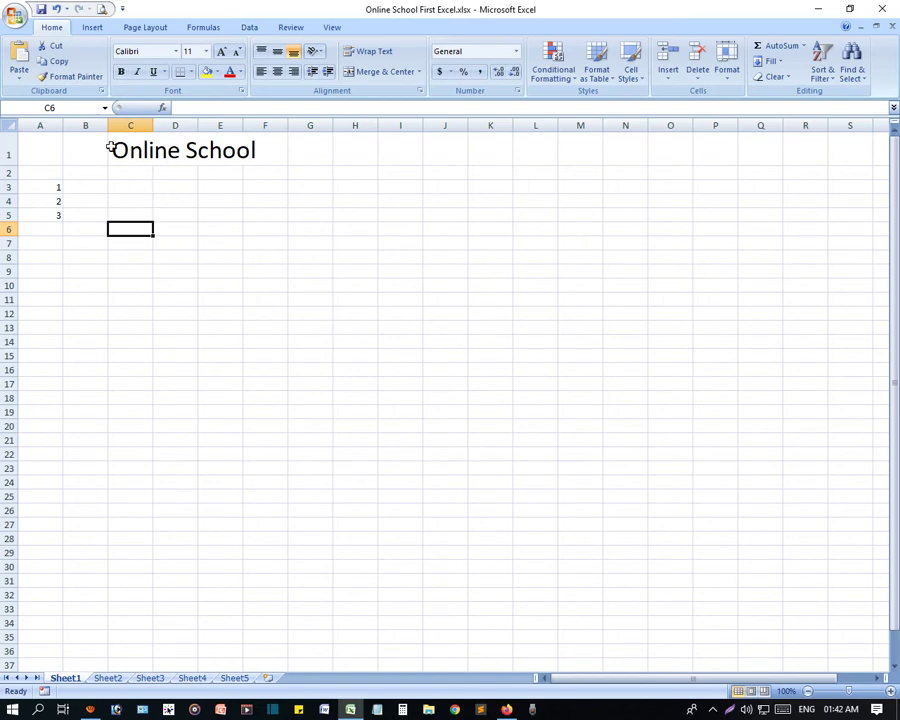
- Browse the Open dialog up to Microsoft Office, cancel it, and return to the Office menu
click(16, 18)
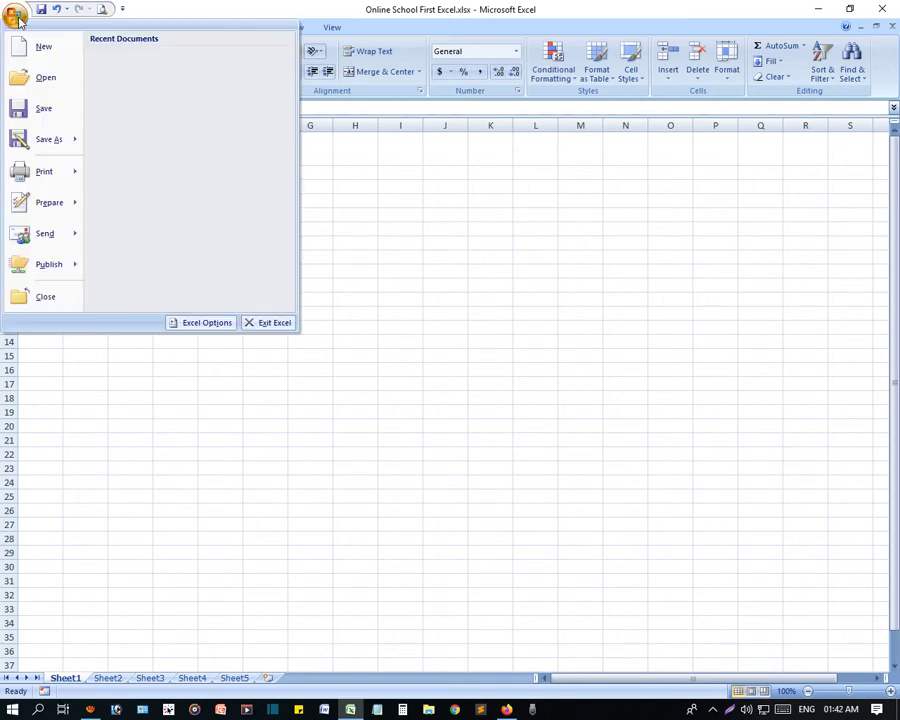
click(45, 77)
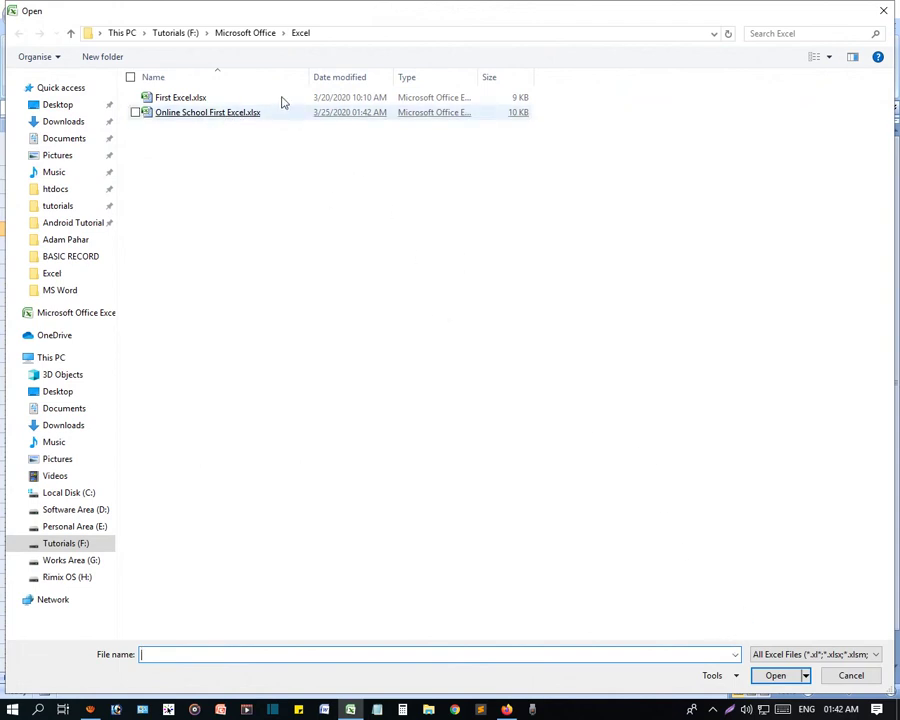
click(243, 33)
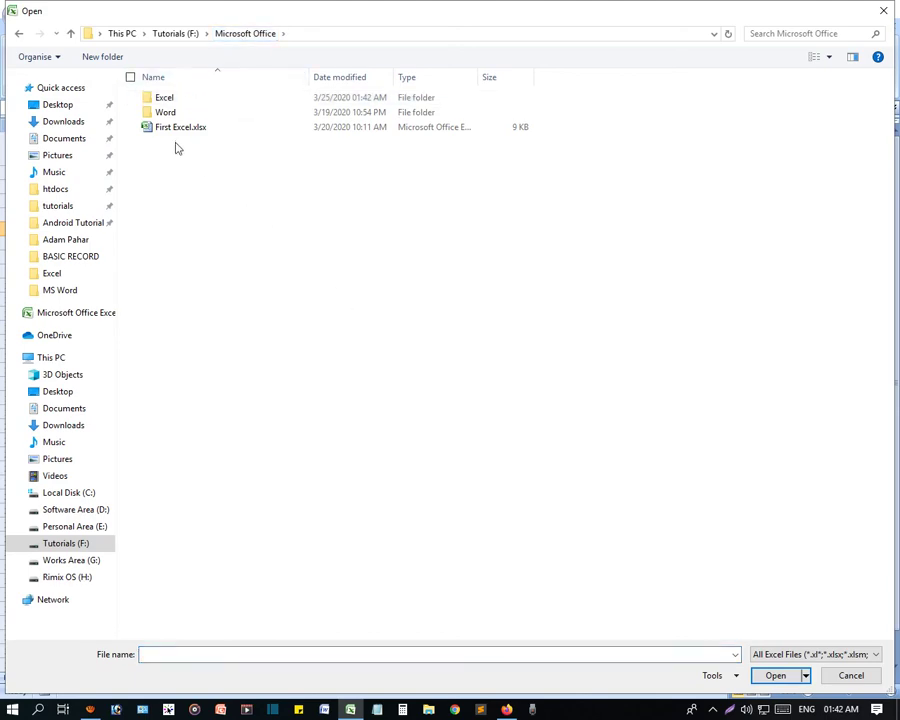
click(850, 675)
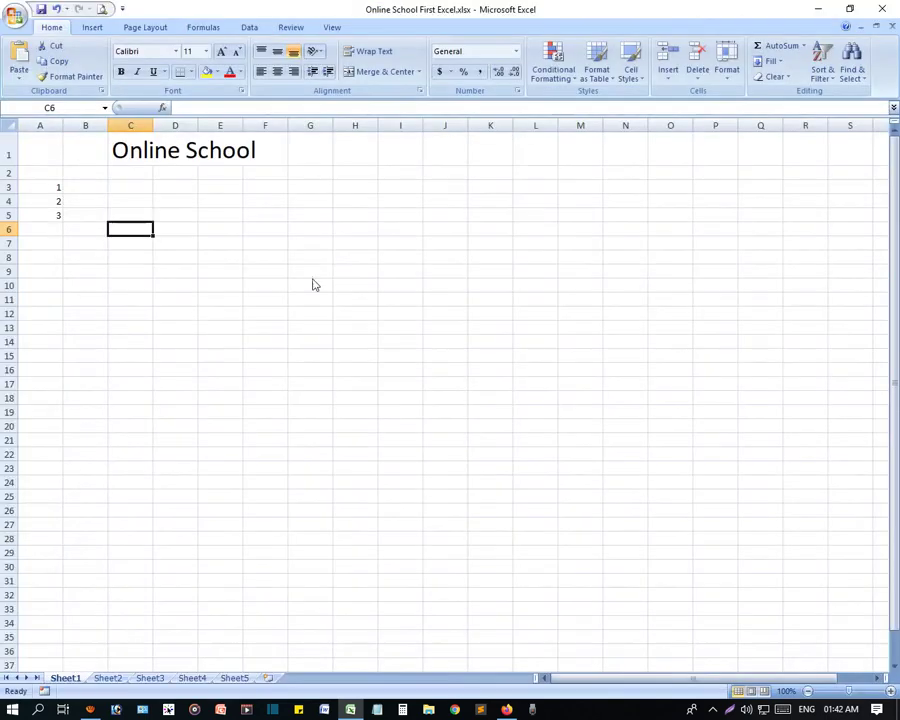
click(15, 15)
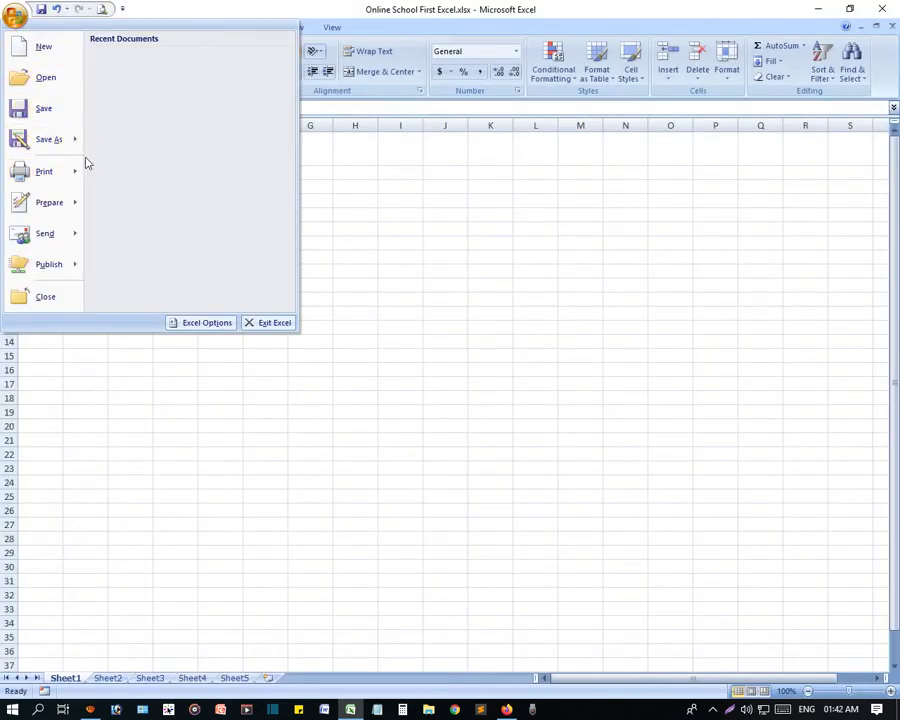
- Save the workbook via Save As into Tutorials (F:)\Microsoft Office, one level above Excel
click(50, 139)
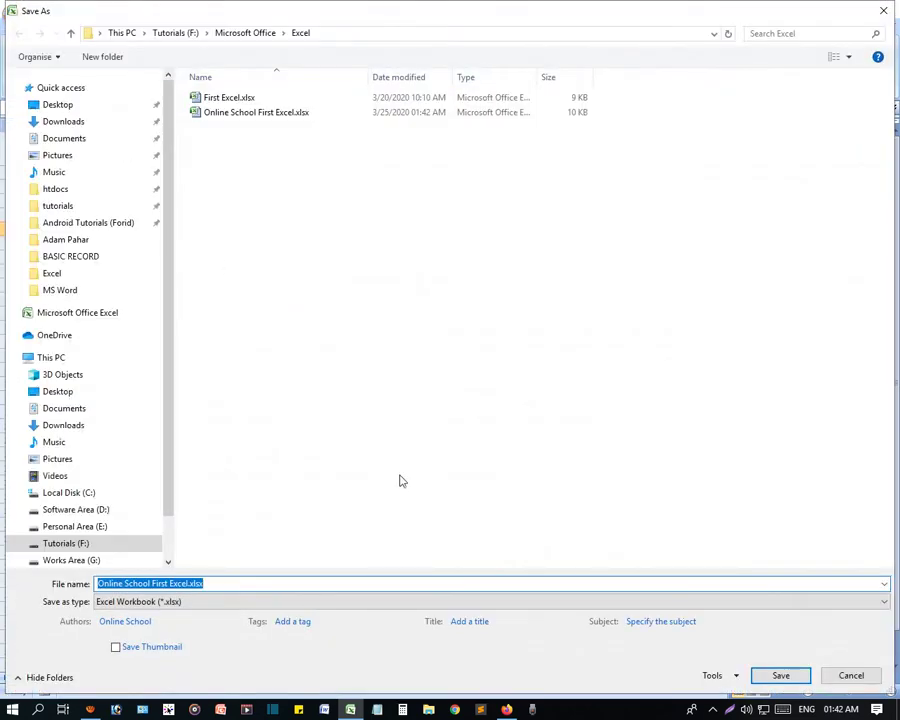
click(308, 305)
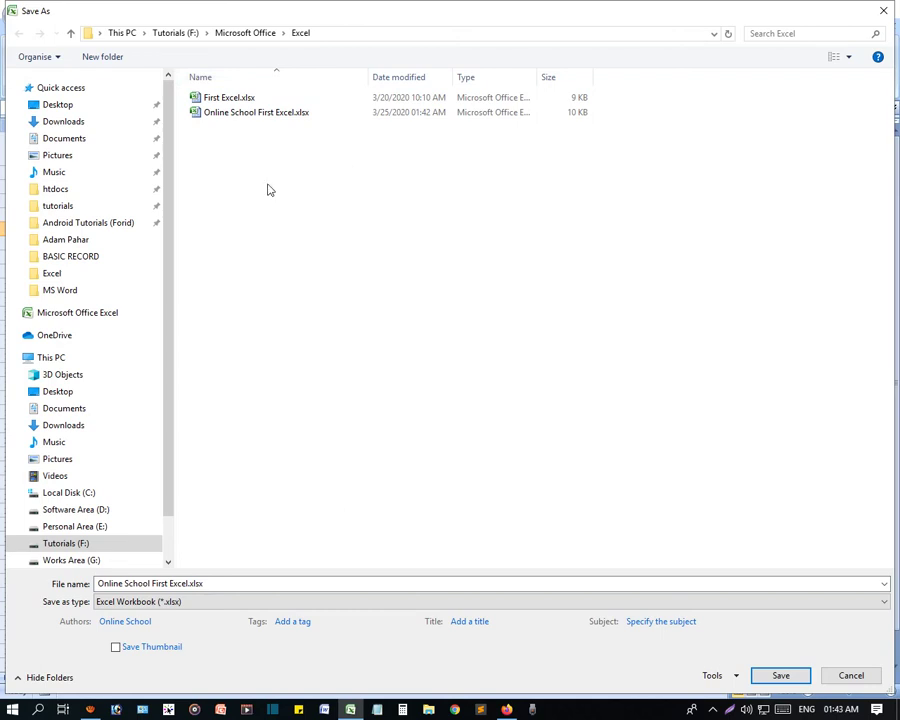
click(232, 33)
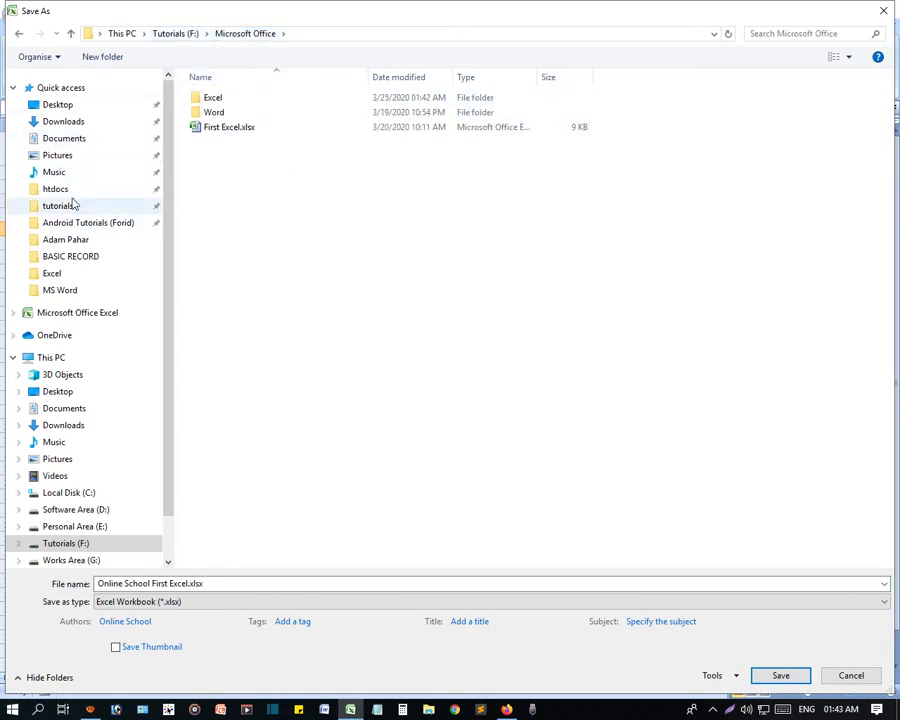
scroll(80, 300, down, 2)
click(14, 296)
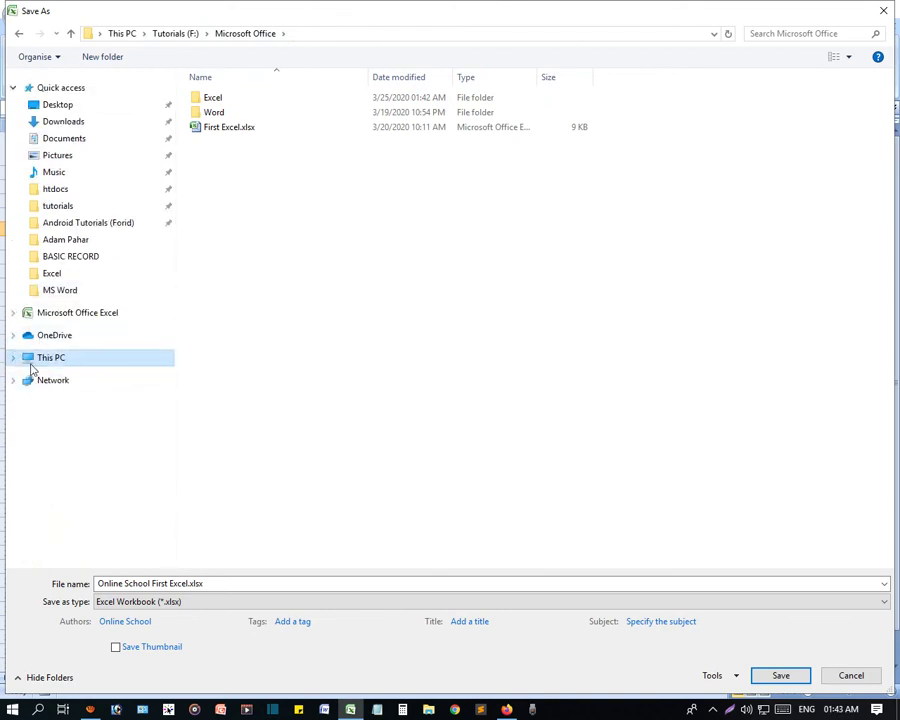
click(12, 358)
scroll(90, 358, down, 2)
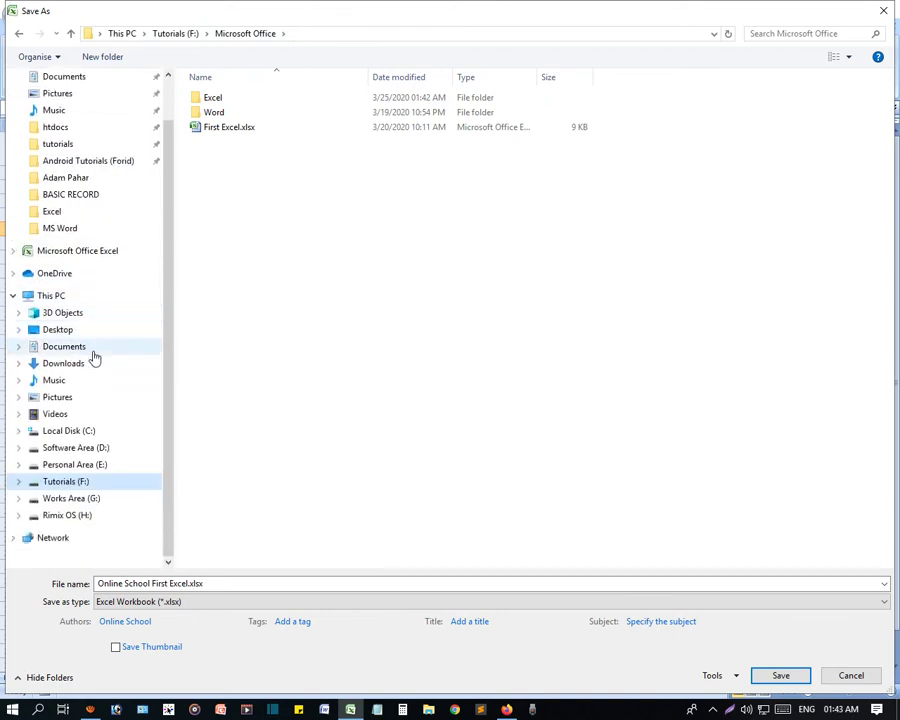
click(63, 483)
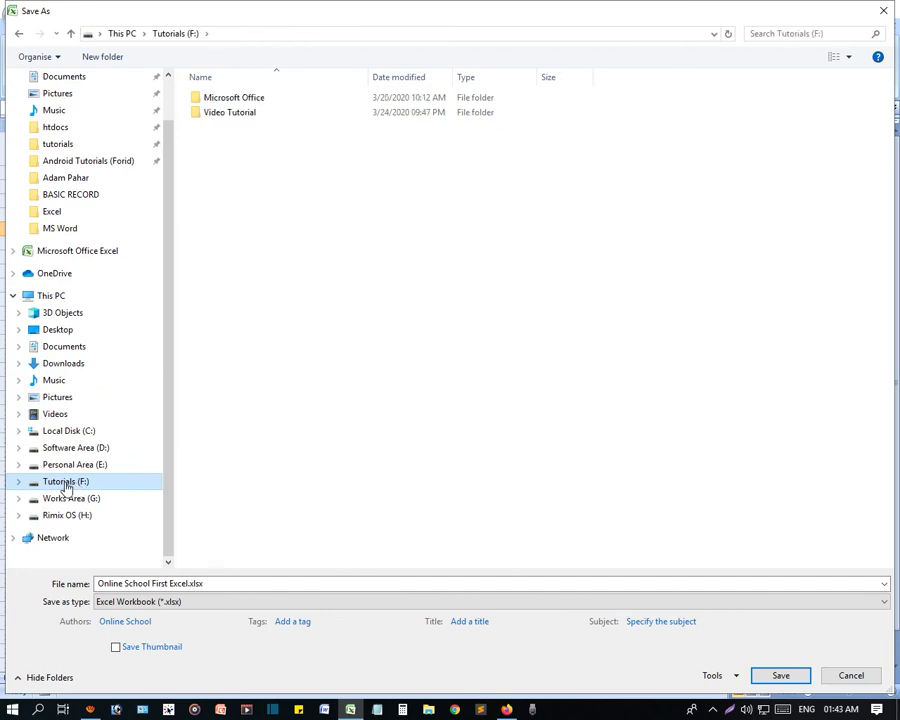
double_click(217, 97)
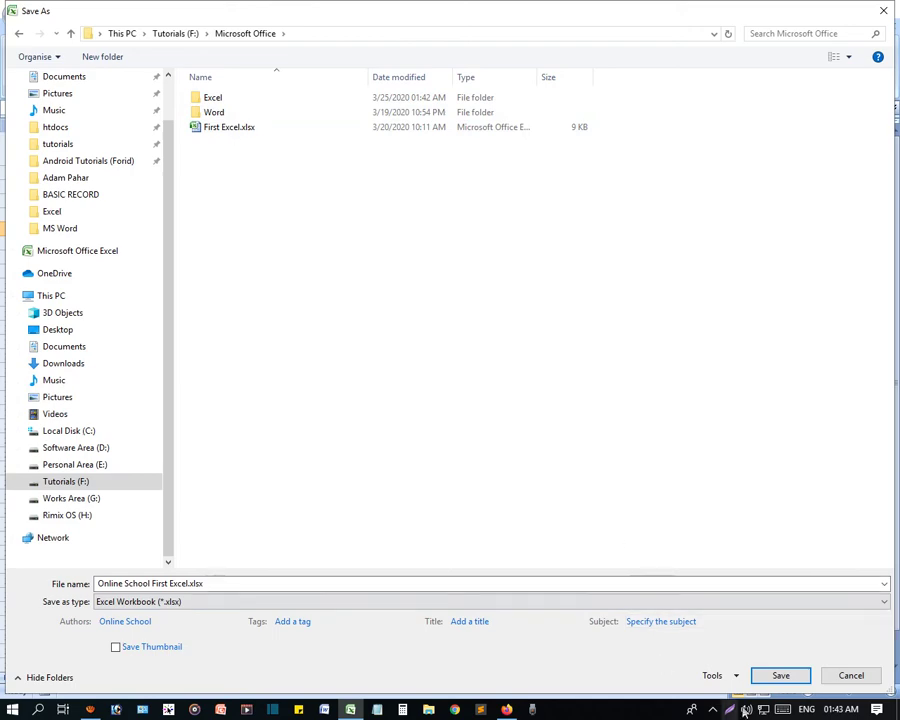
click(780, 675)
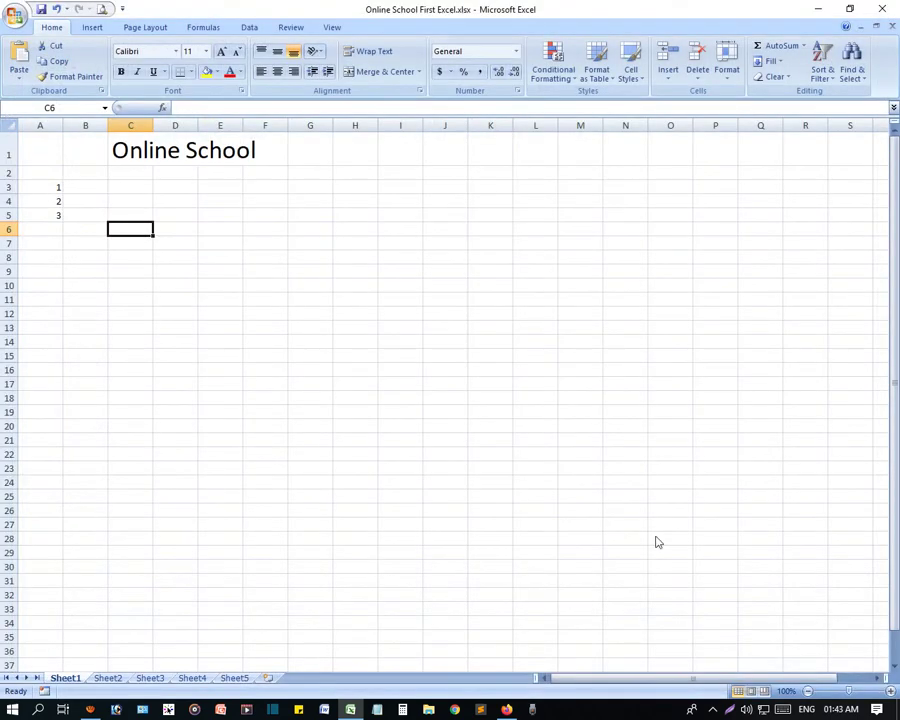
click(219, 276)
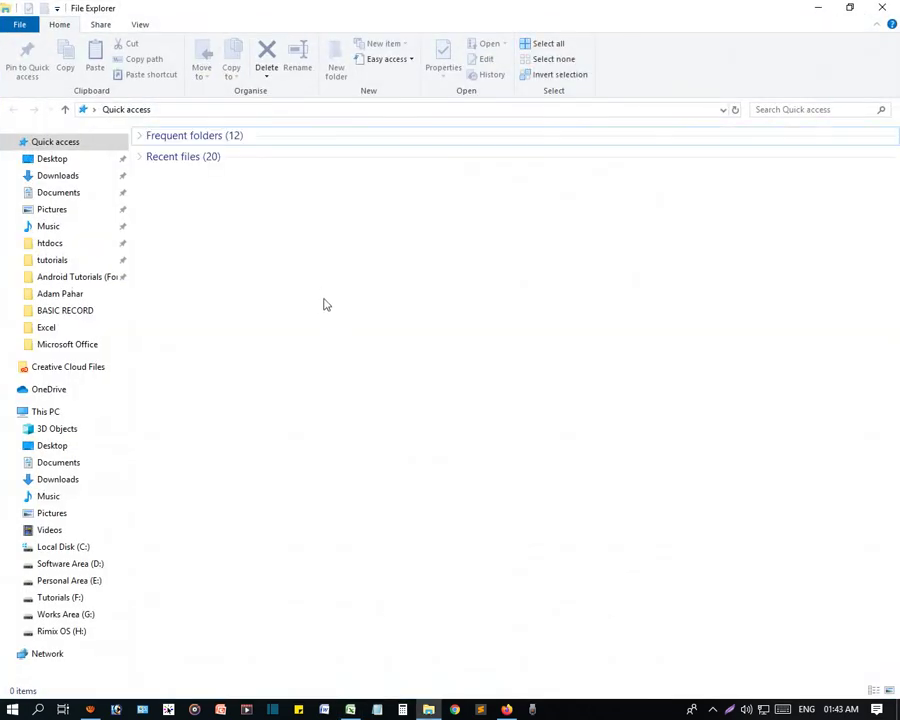
- In File Explorer, browse Tutorials (F:)\Microsoft Office, peek into Excel, and return to Microsoft Office
click(62, 598)
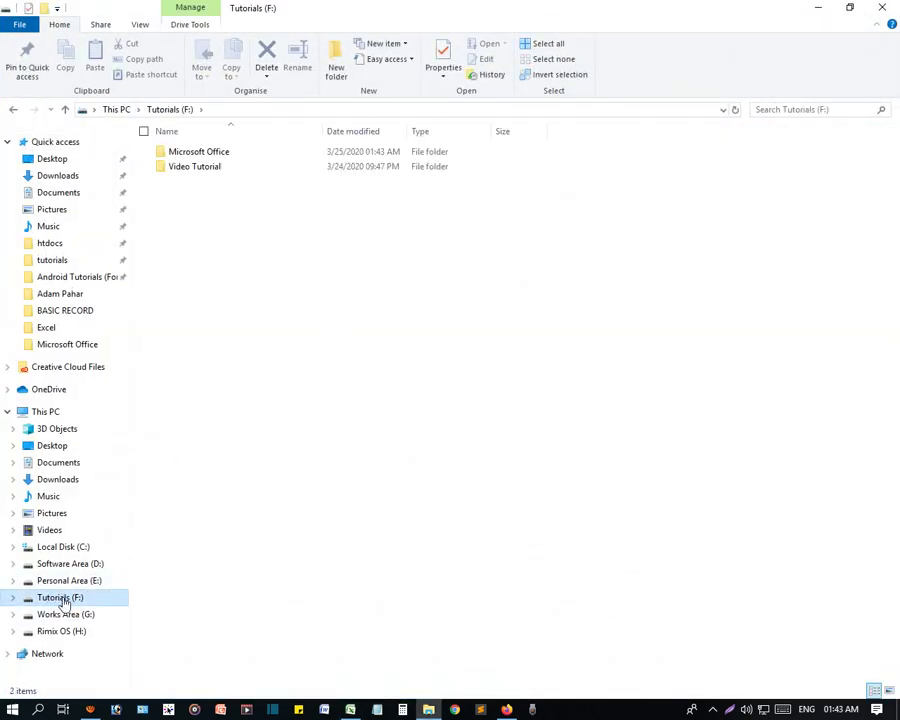
double_click(208, 154)
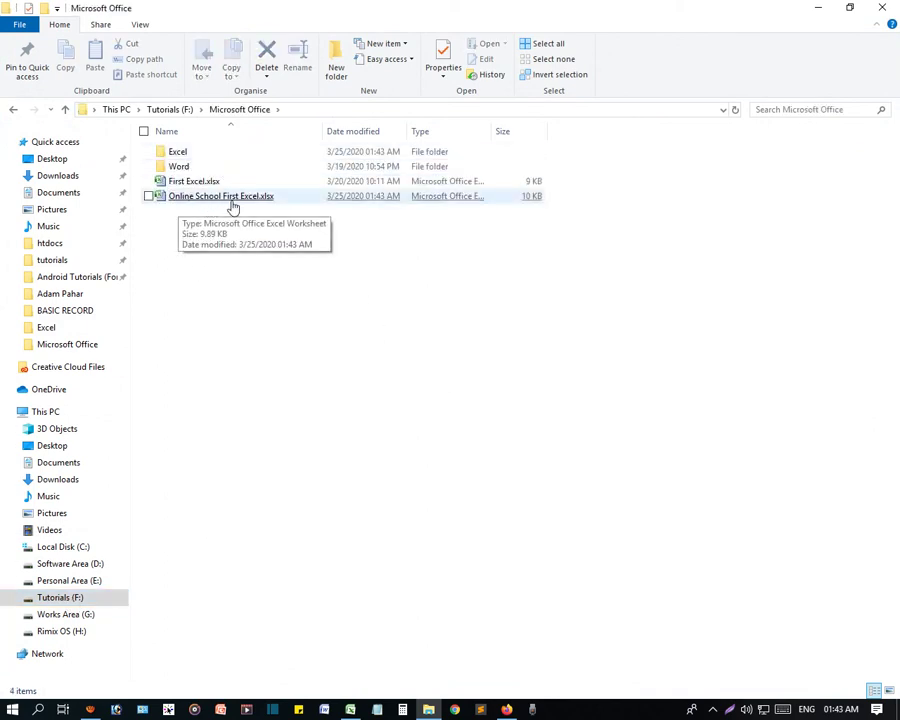
double_click(184, 156)
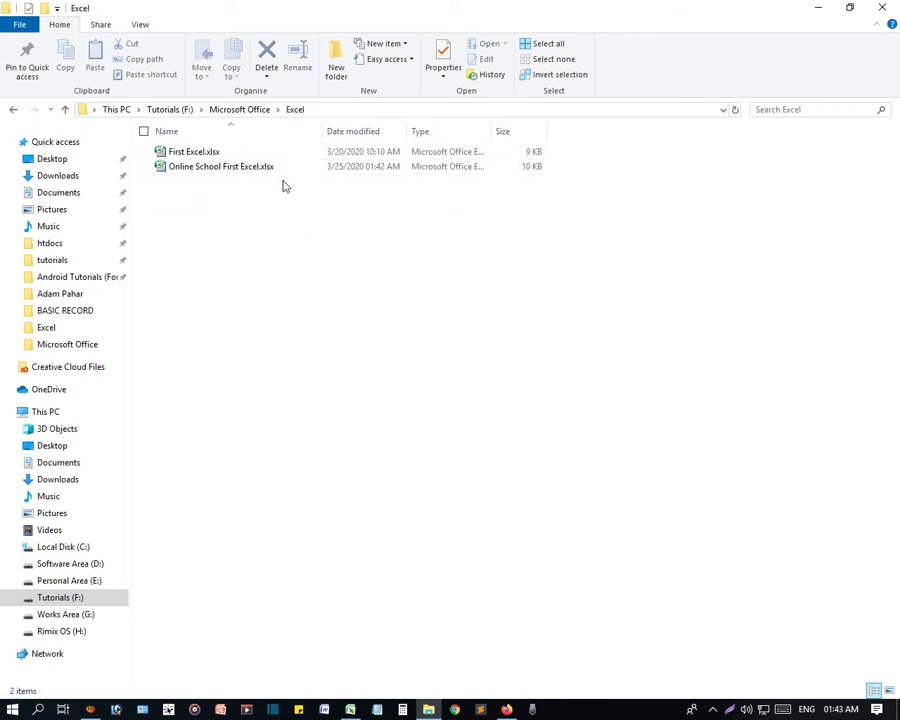
click(236, 110)
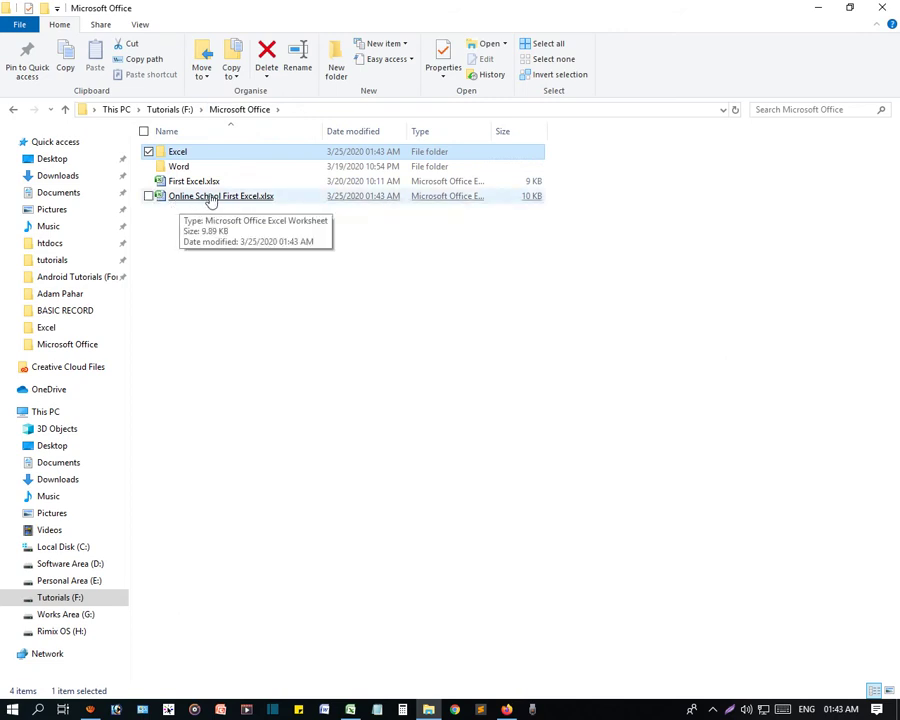
- Switch back to Excel, check the numbers in A3:A5, and close the workbook
click(352, 710)
drag(56, 188, 58, 215)
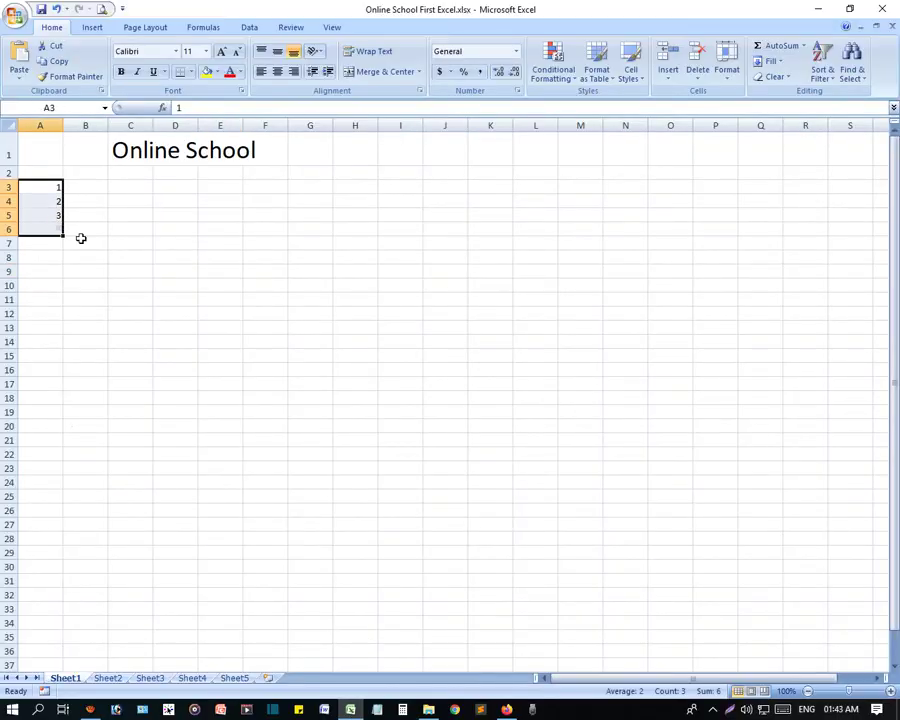
click(310, 313)
click(868, 9)
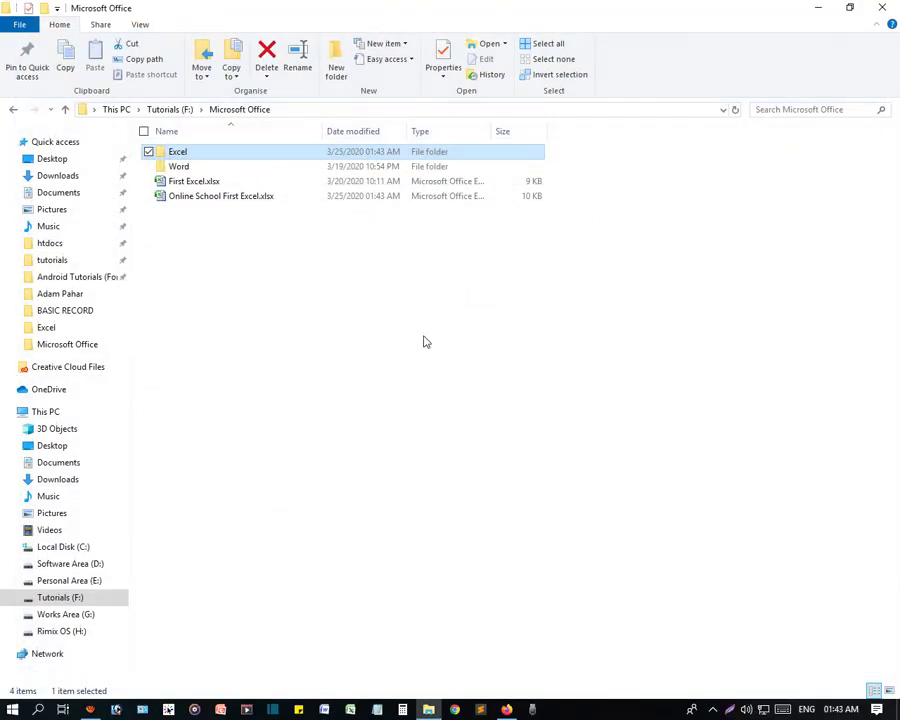
- Open the Microsoft Office copy of the workbook, inspect its column A numbers, and close Excel
double_click(208, 198)
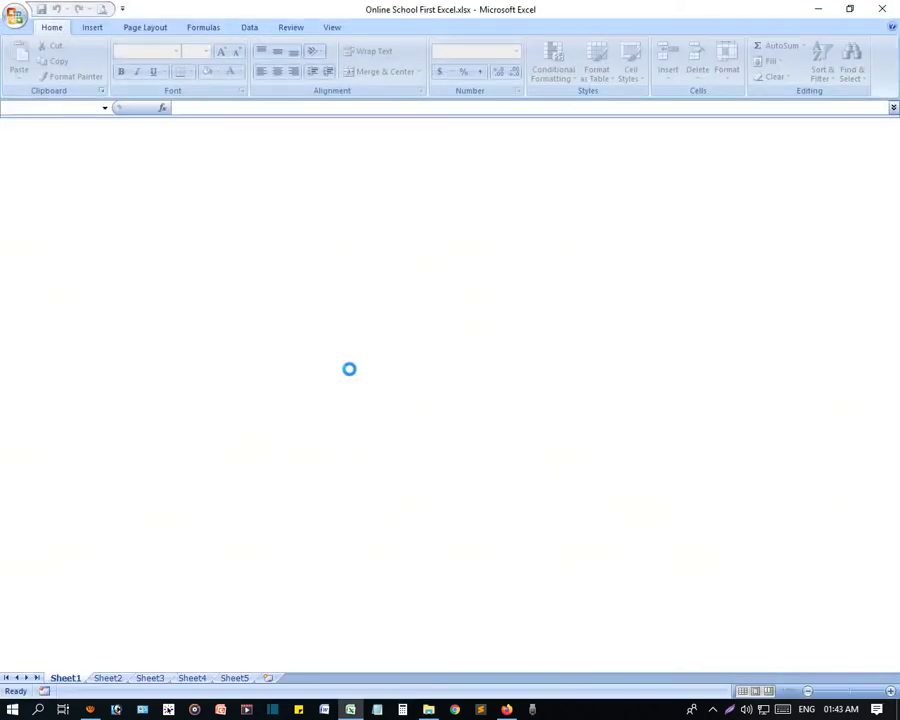
drag(56, 186, 44, 242)
click(175, 355)
click(92, 184)
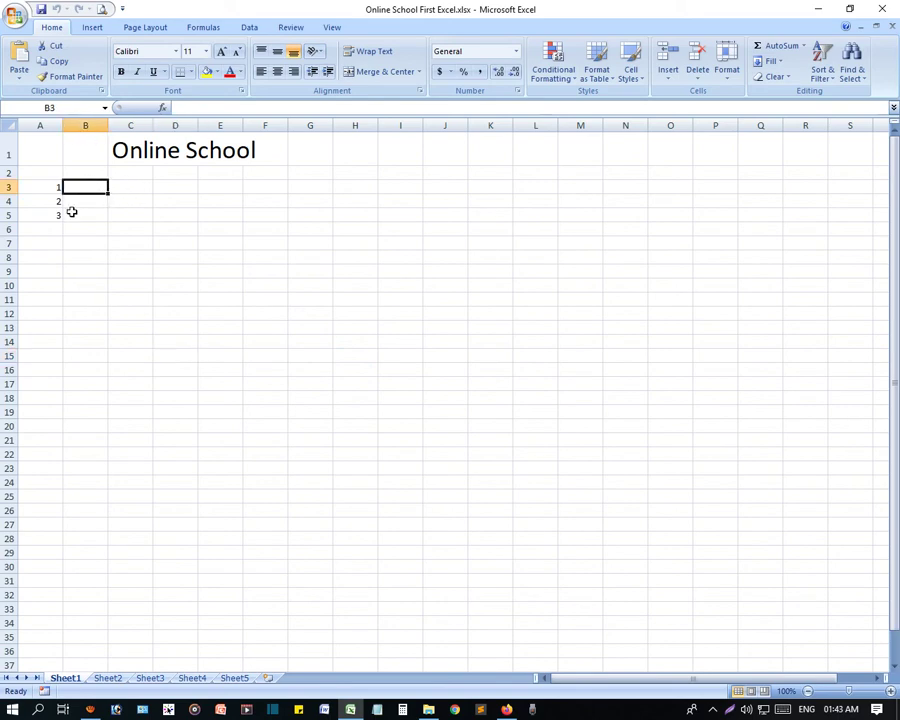
click(52, 186)
click(58, 232)
click(388, 233)
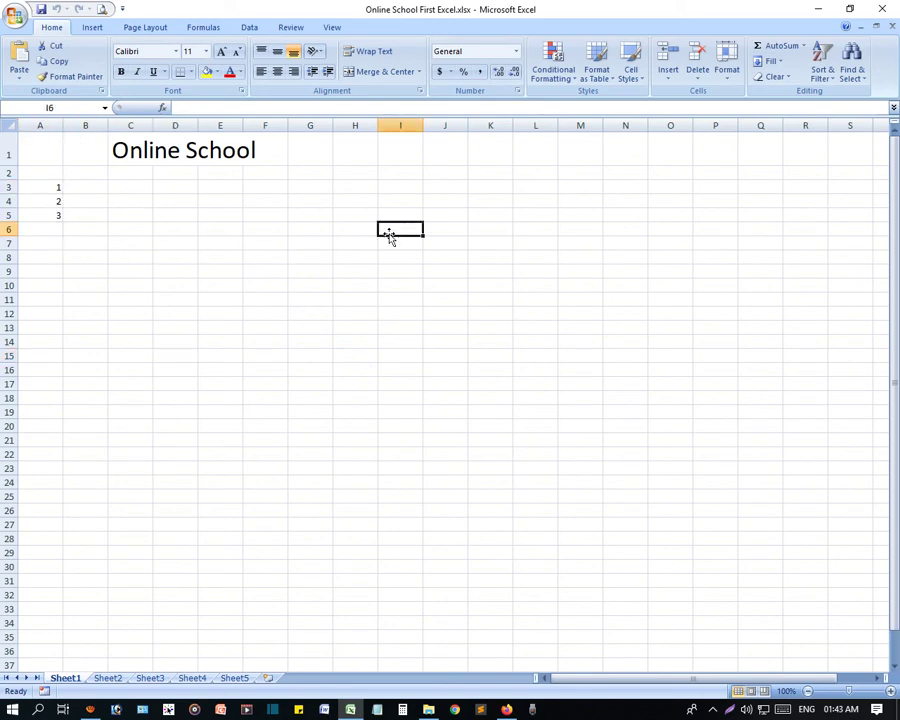
click(885, 12)
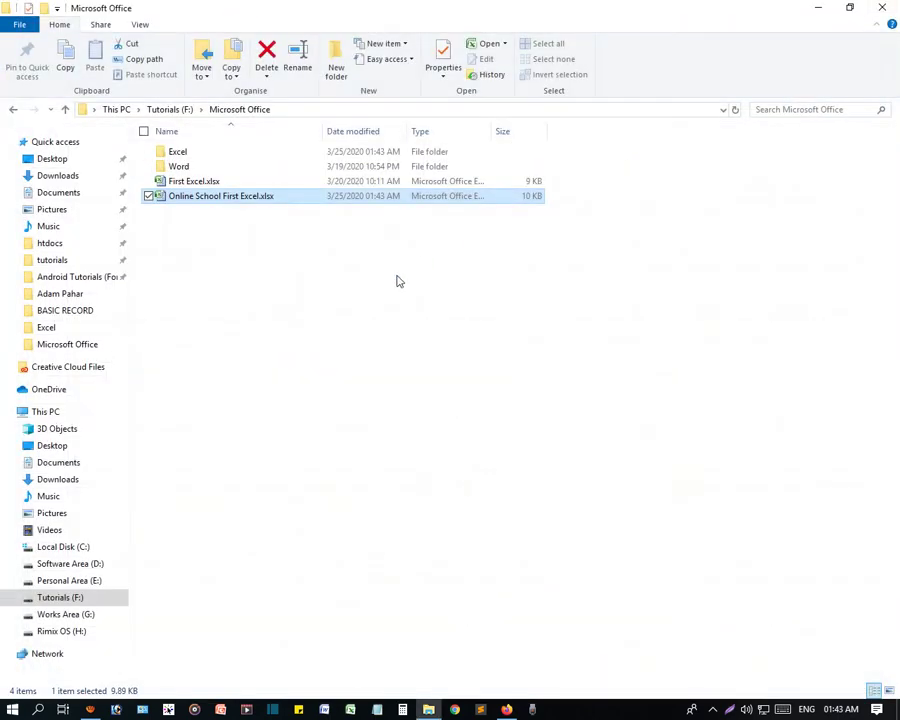
- Open the older Online School First Excel.xlsx from the Excel subfolder
double_click(175, 151)
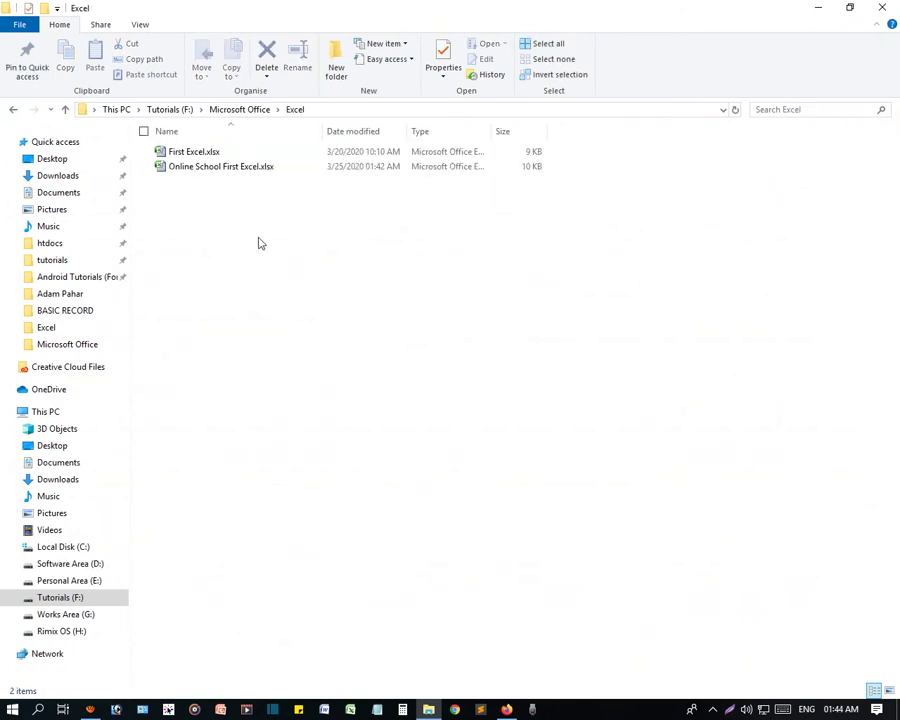
double_click(228, 170)
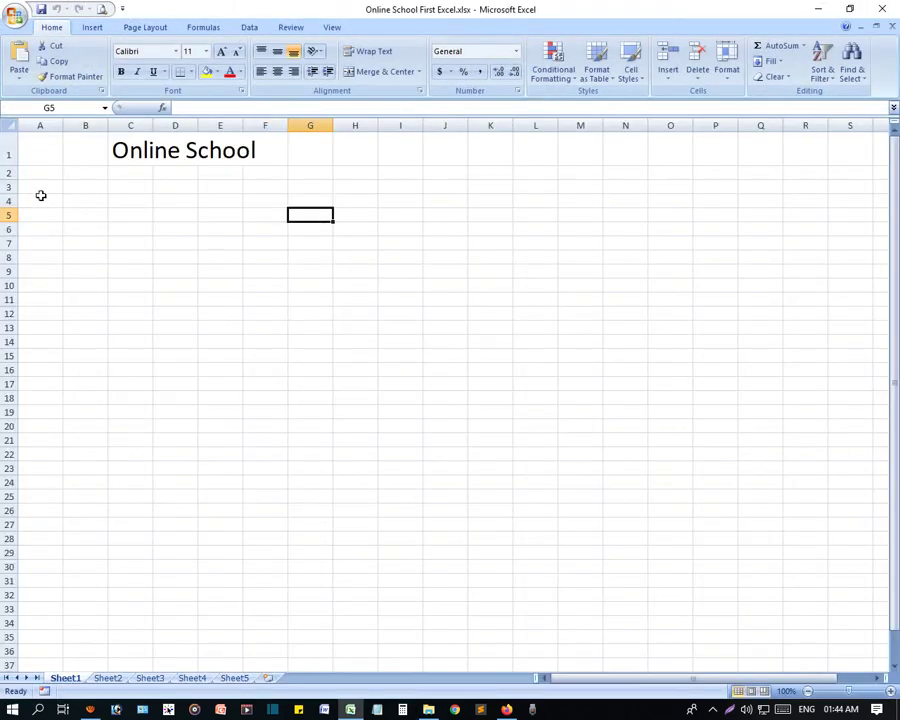
drag(41, 195, 102, 408)
click(249, 400)
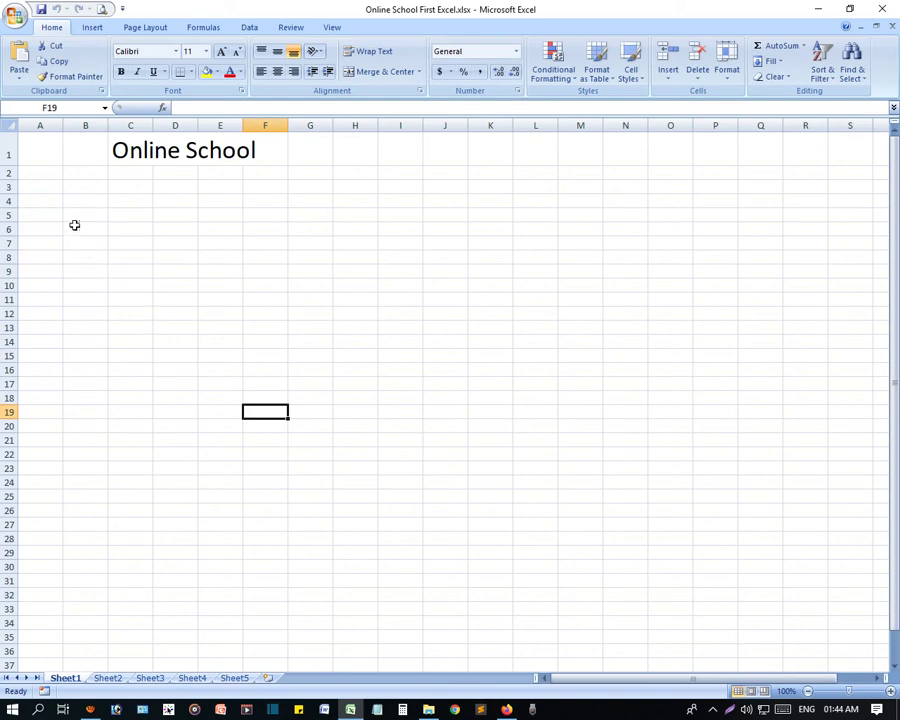
- Type sample text 'sdfsdf' in A3, 'sdfsd' in C8 and 'asdfsd' in C3
click(20, 22)
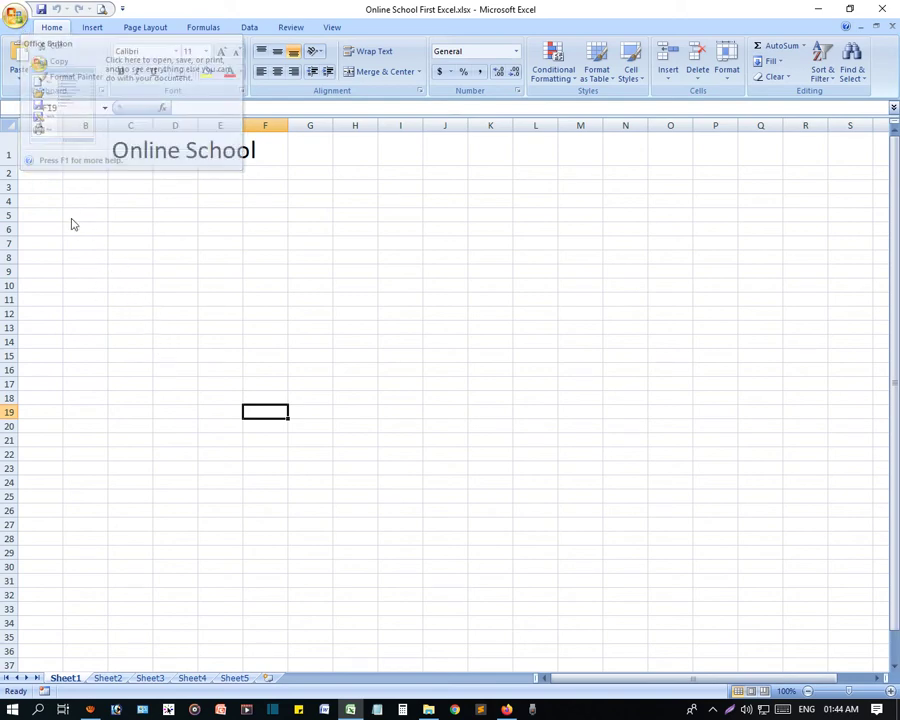
click(57, 189)
text(sdfsdf)
click(136, 283)
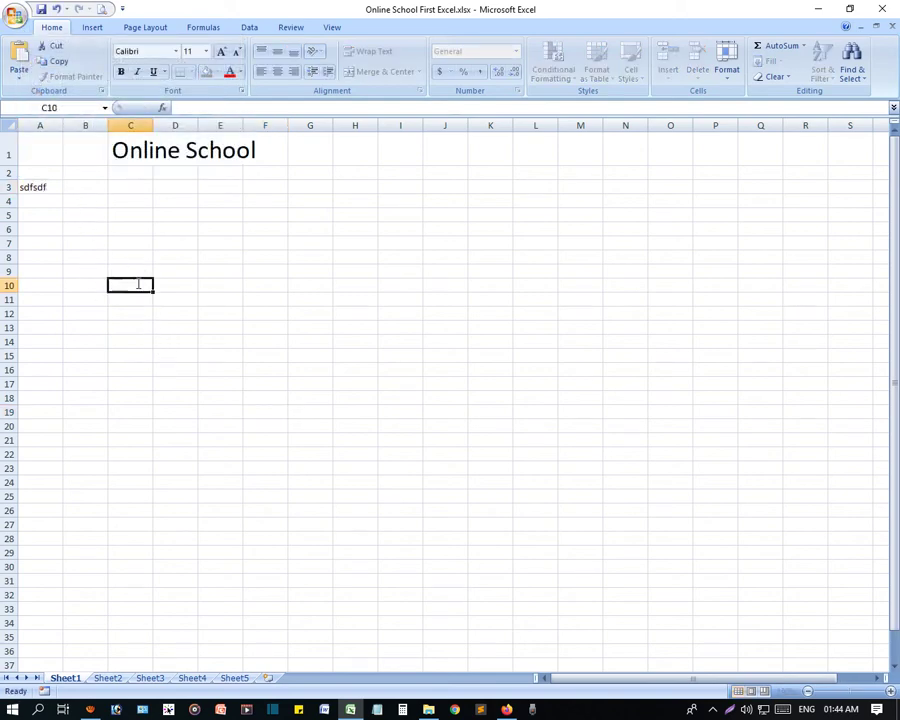
click(40, 185)
click(115, 263)
text(sdfsd)
click(125, 188)
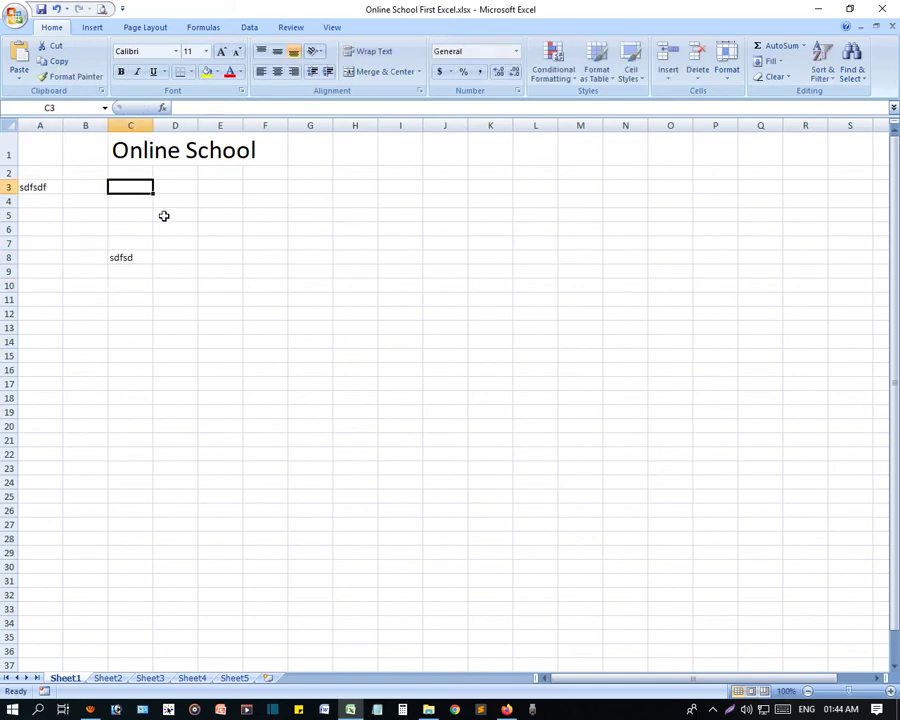
text(asdfsd)
click(212, 326)
- Dismiss the Office menu, switch to File Explorer and back, and reopen the Office menu
click(15, 16)
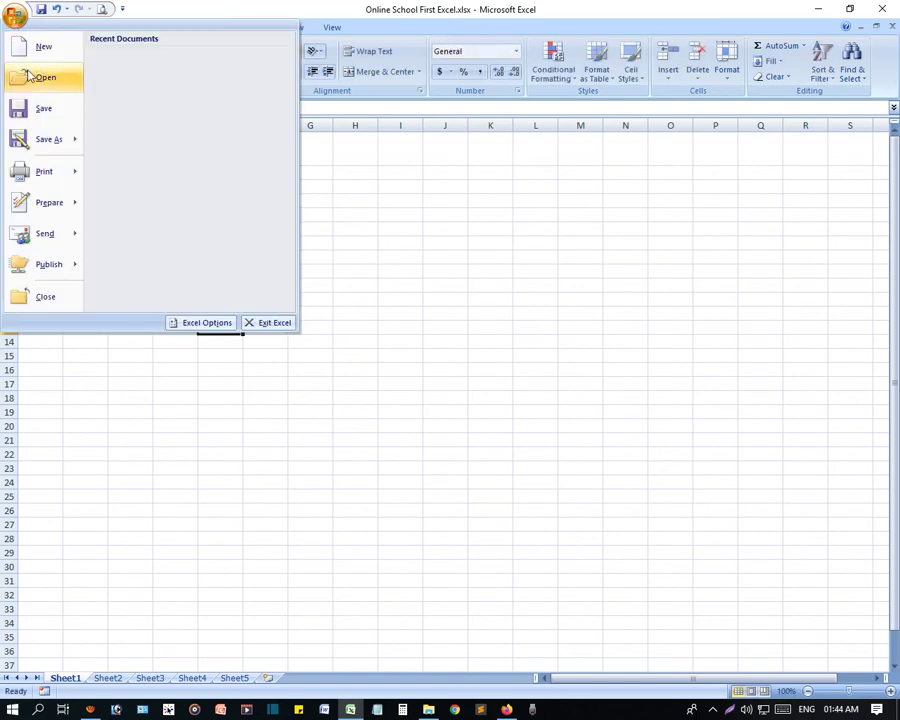
click(342, 200)
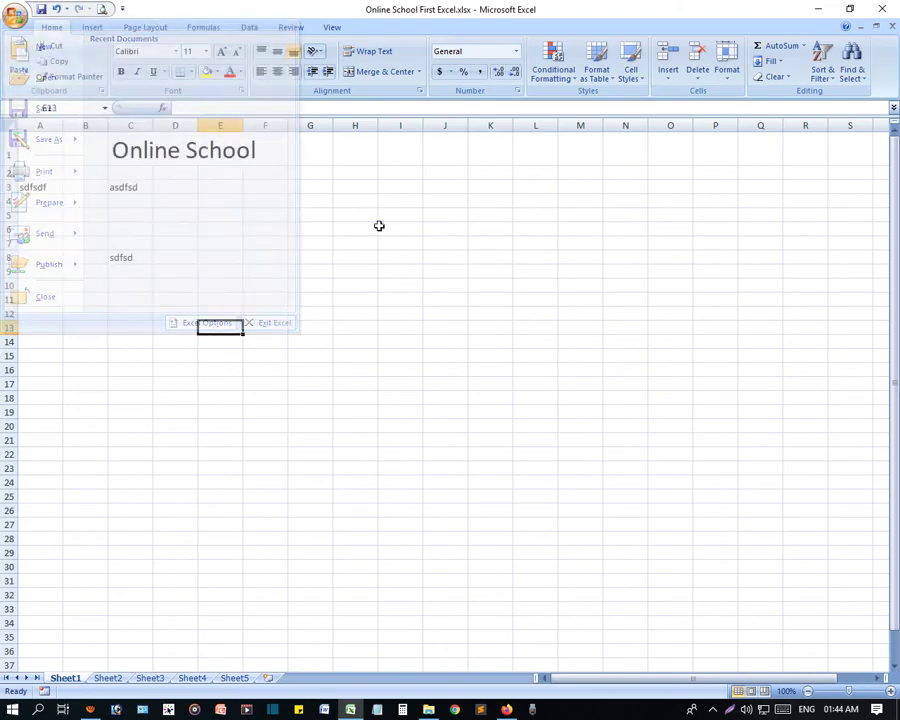
key(alt+F4)
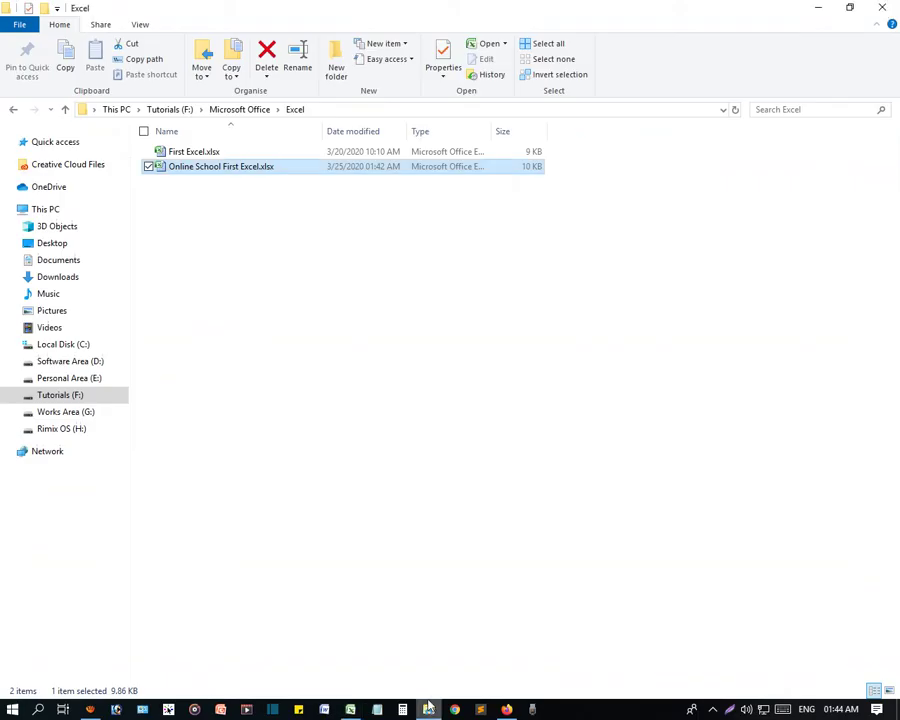
click(290, 258)
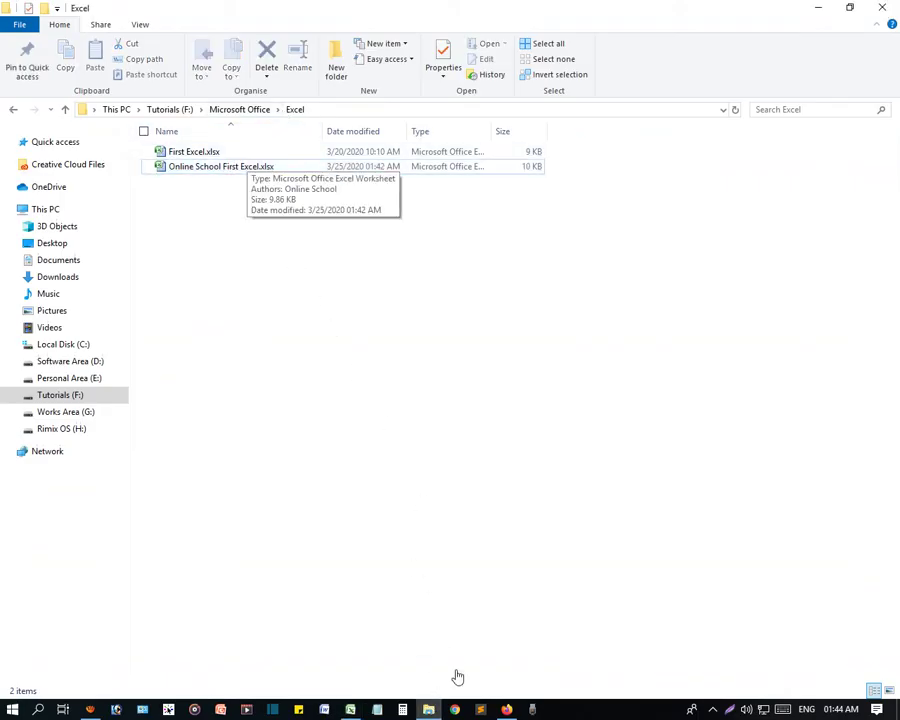
click(352, 709)
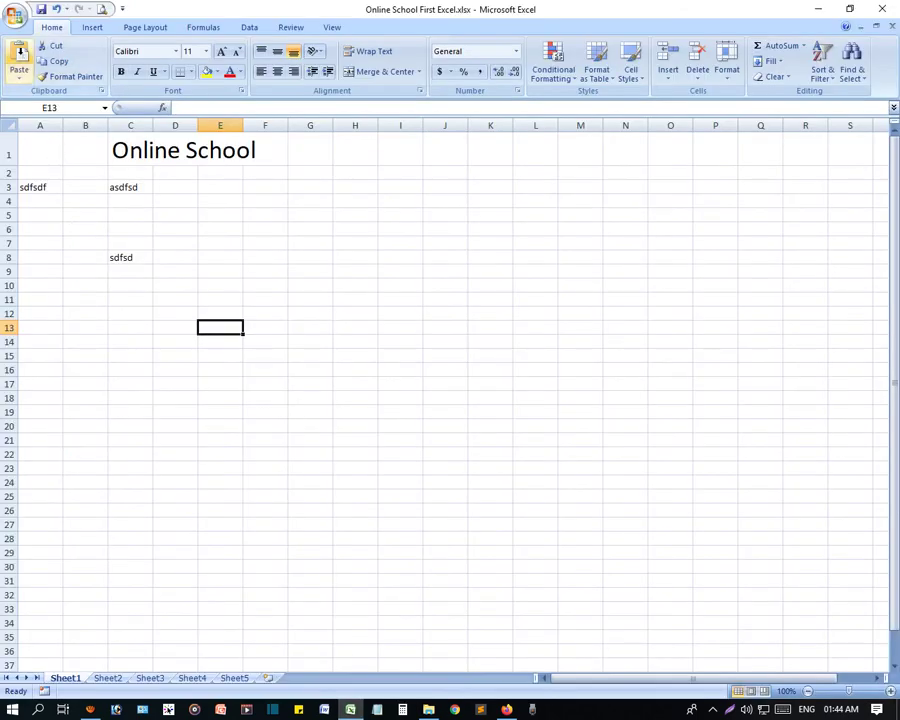
click(15, 15)
- Save As with the same name, declining once, then confirm replacing Online School First Excel.xlsx
click(50, 140)
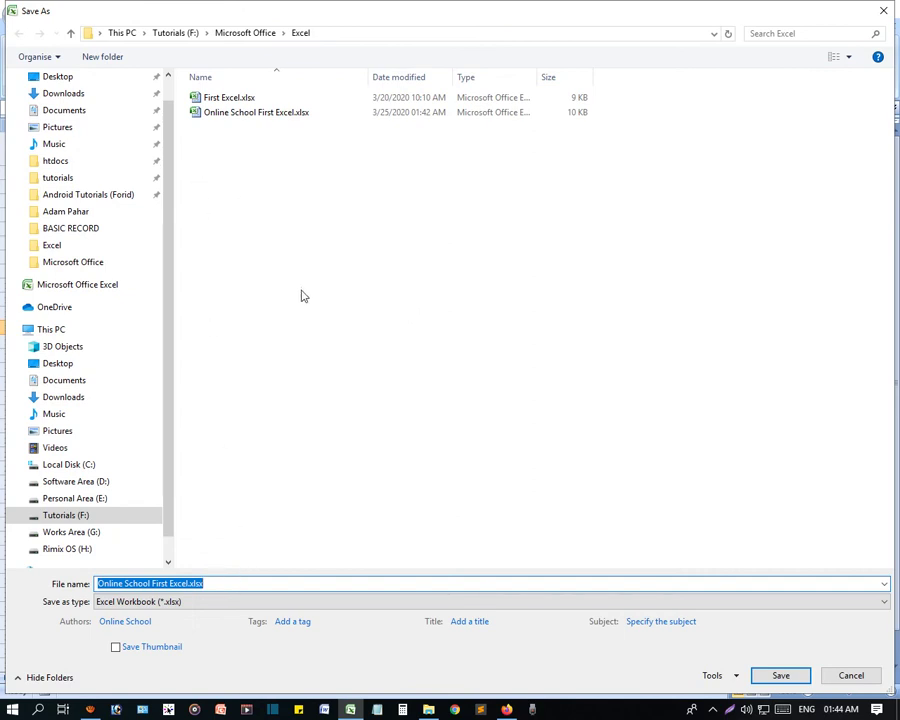
click(780, 675)
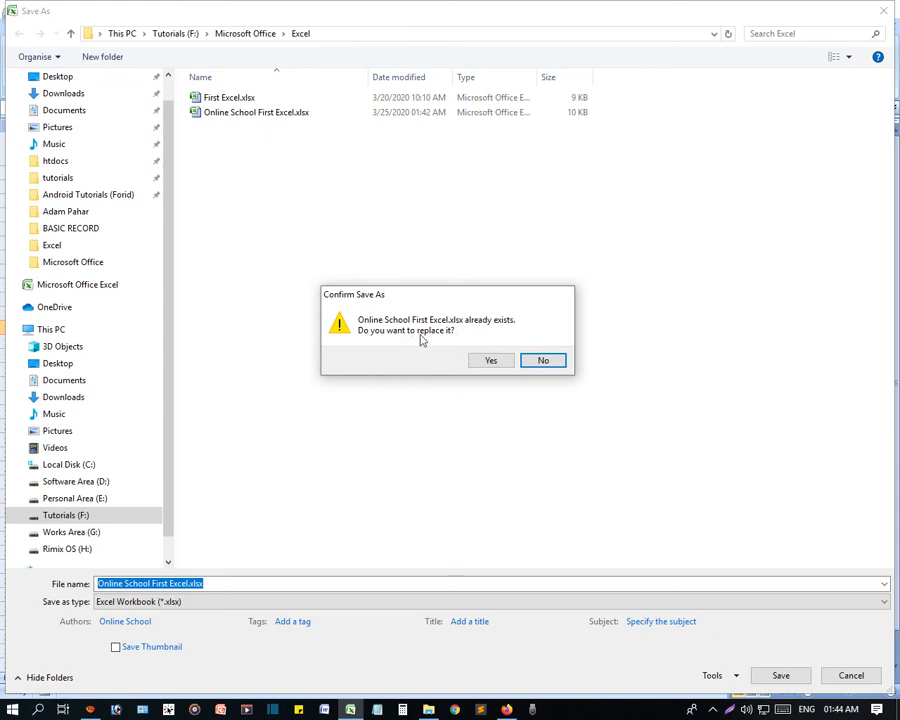
click(554, 362)
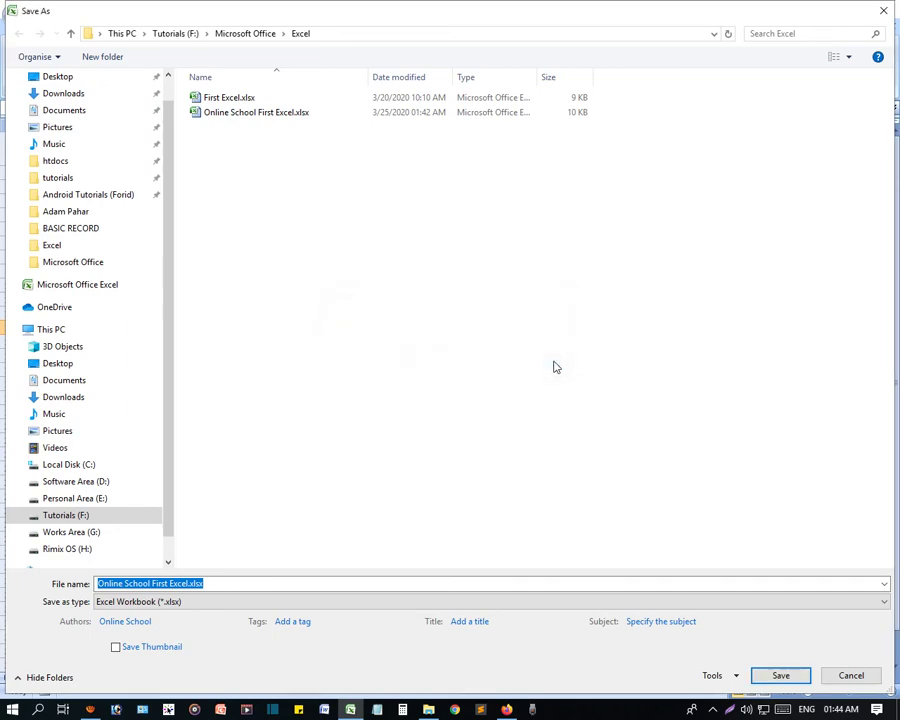
click(774, 675)
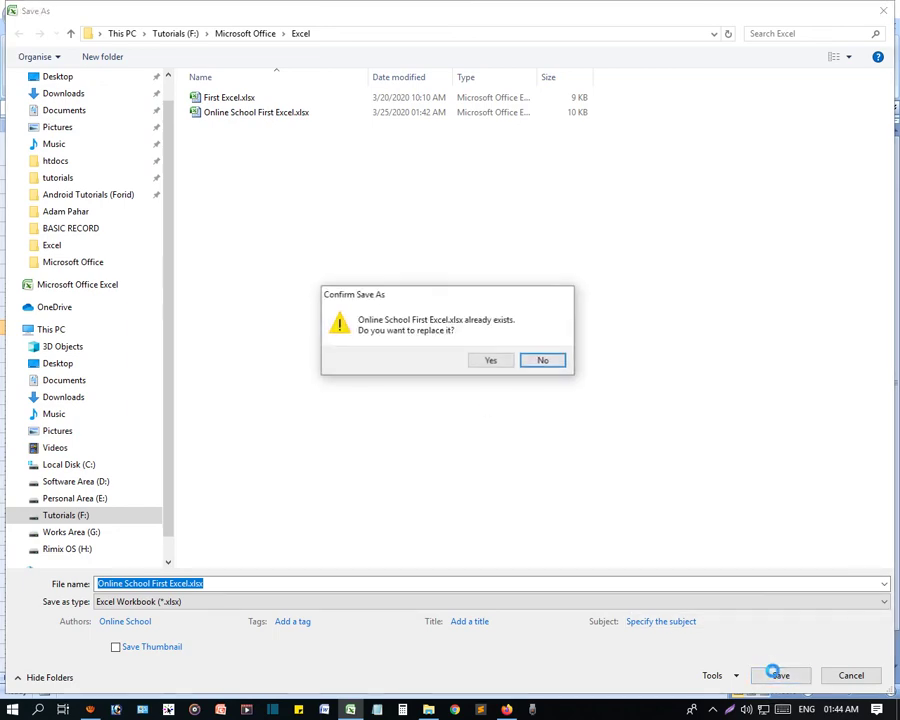
click(497, 364)
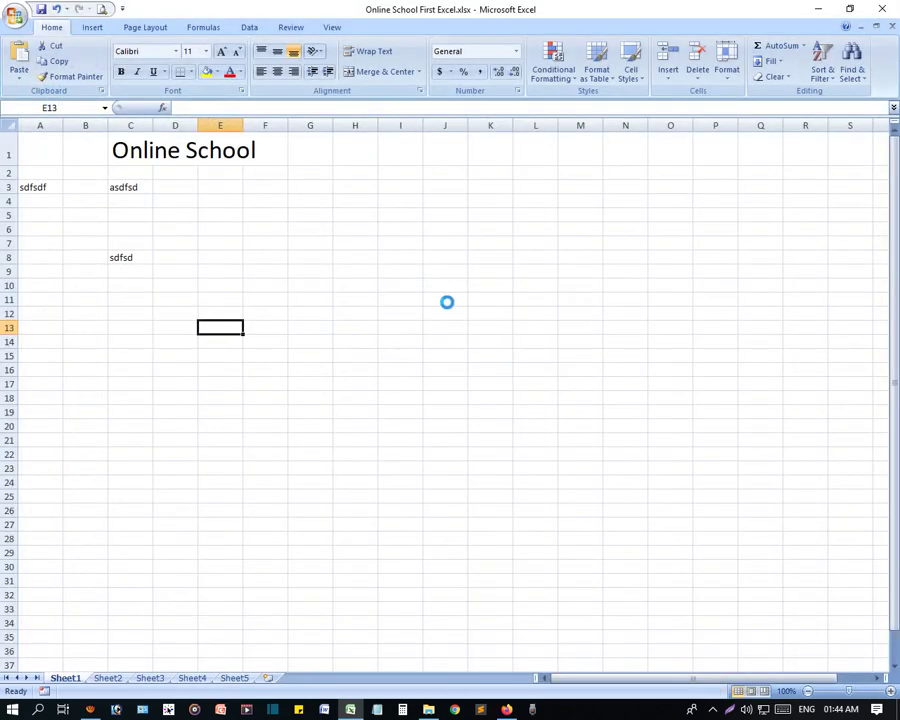
- Close Excel and open the older Online School First Excel copy in the Microsoft Office folder
click(882, 9)
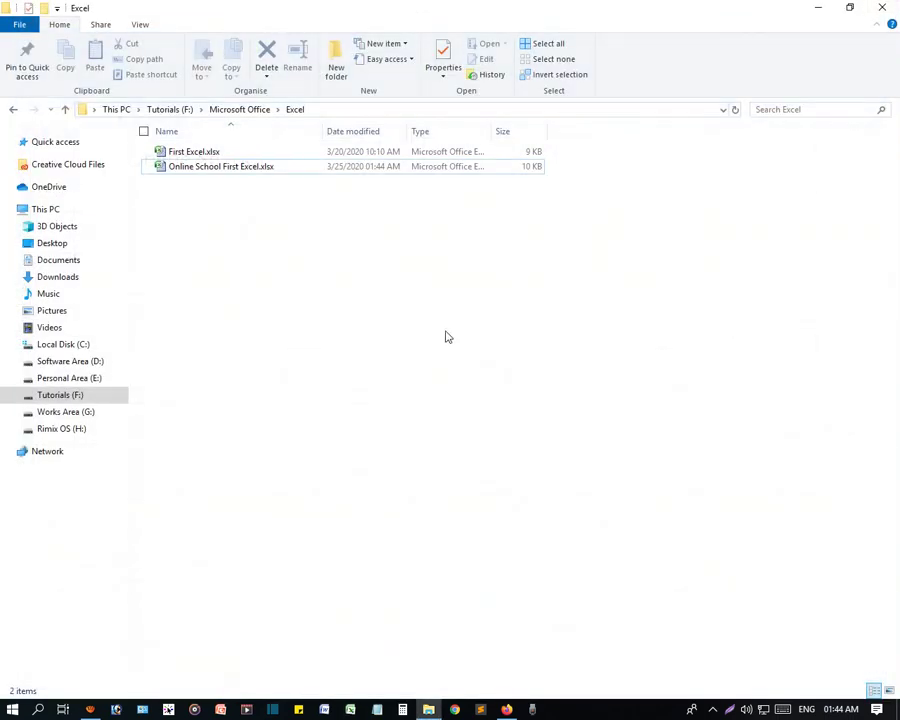
click(245, 111)
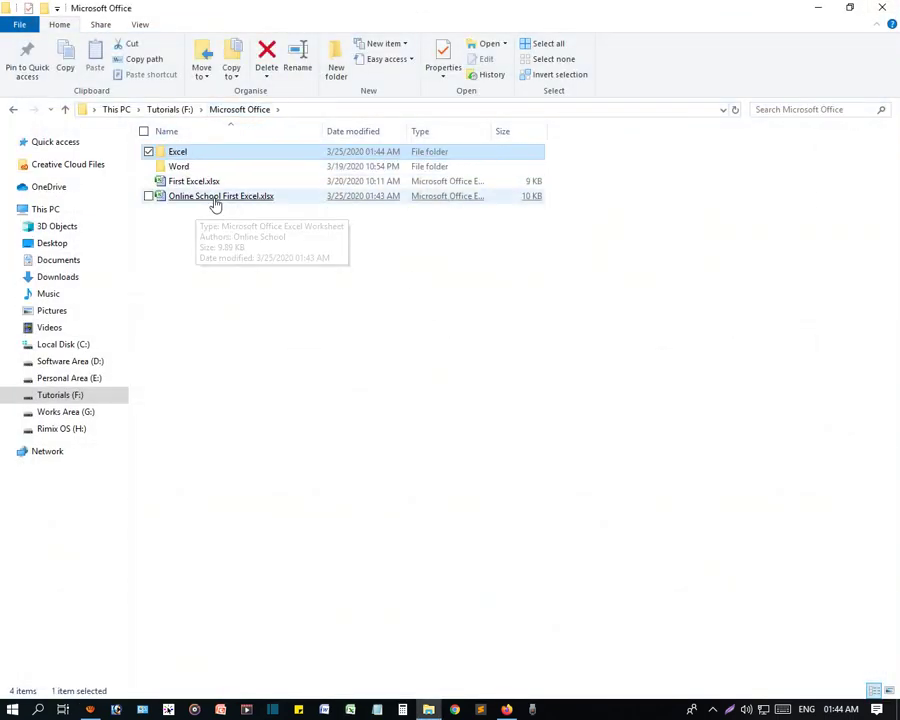
double_click(214, 198)
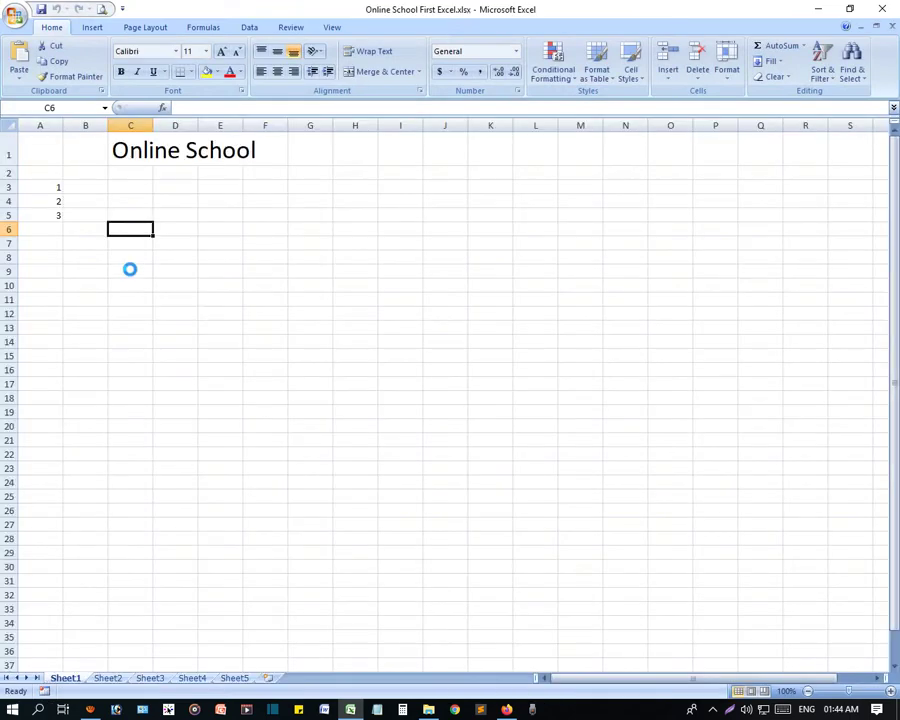
- Close the older copy and reopen the saved Online School First Excel.xlsx from the Excel folder
click(88, 254)
click(882, 9)
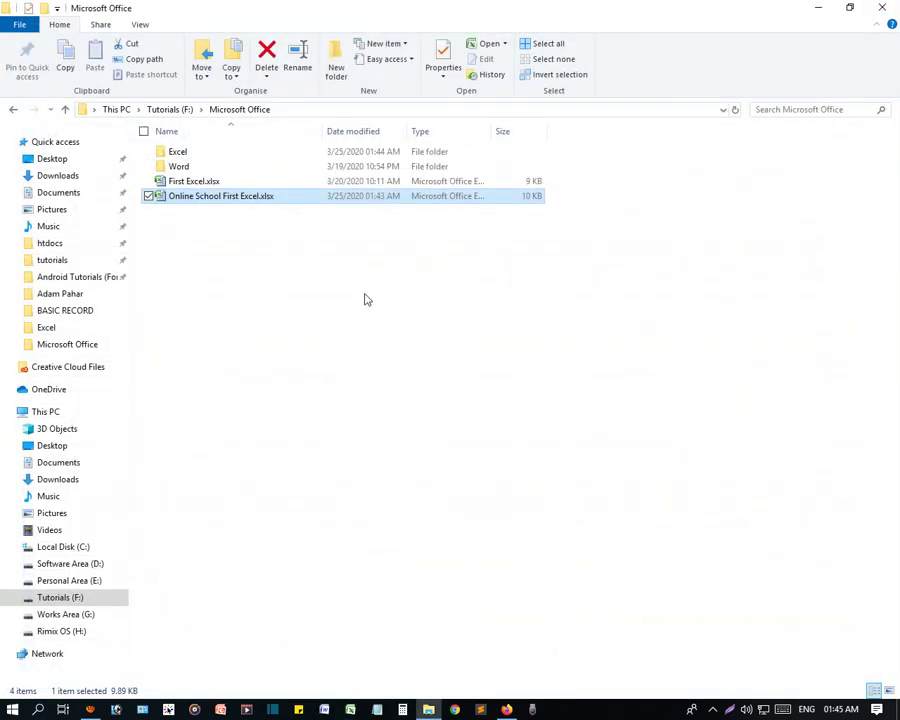
double_click(178, 152)
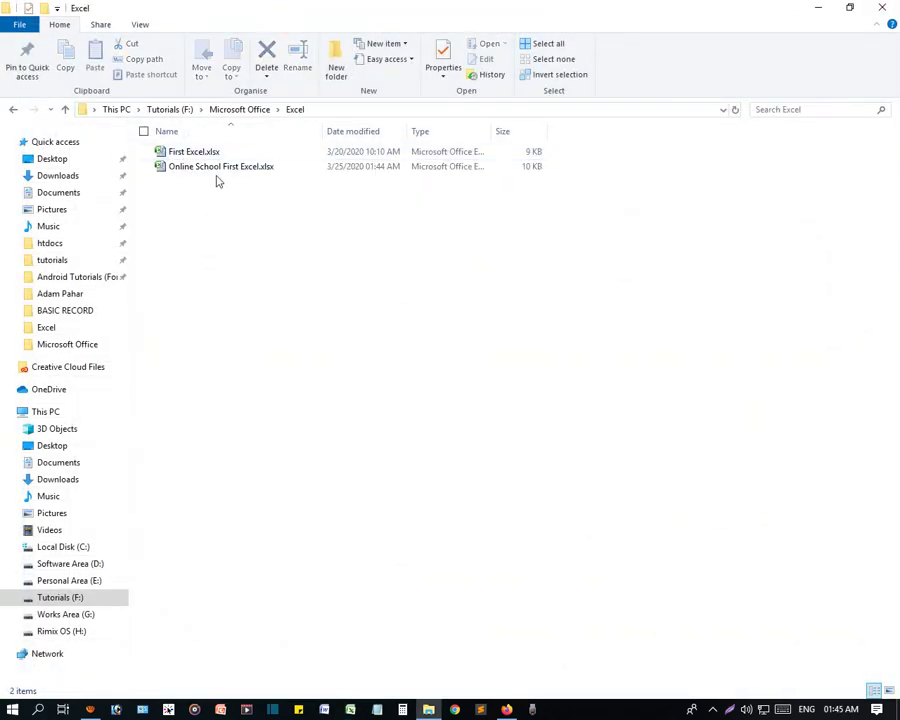
double_click(217, 167)
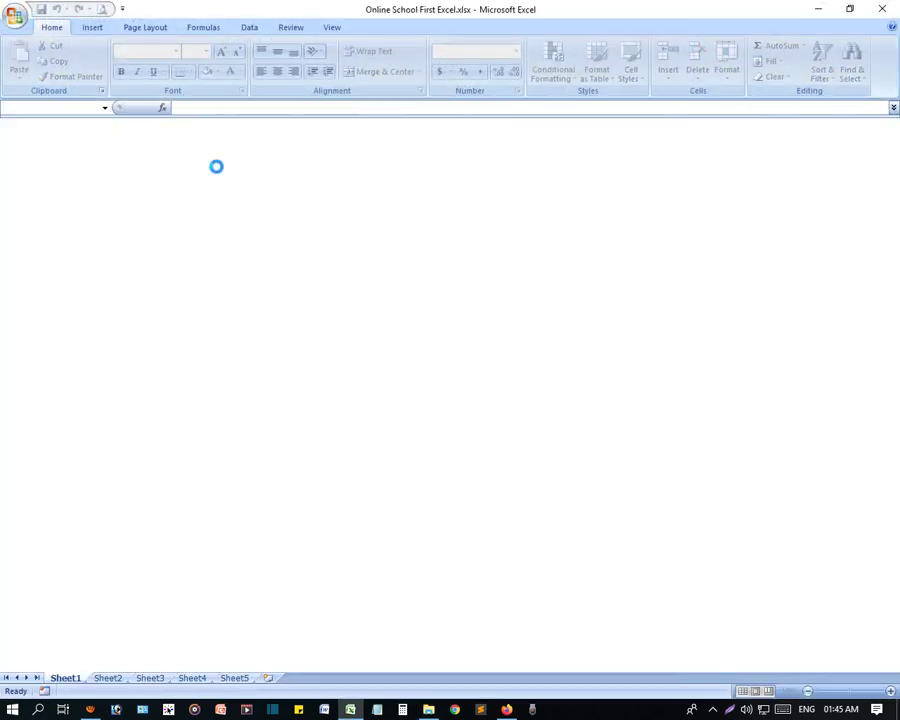
- Browse the Office button menu of the reopened workbook, looking at Save As
click(330, 314)
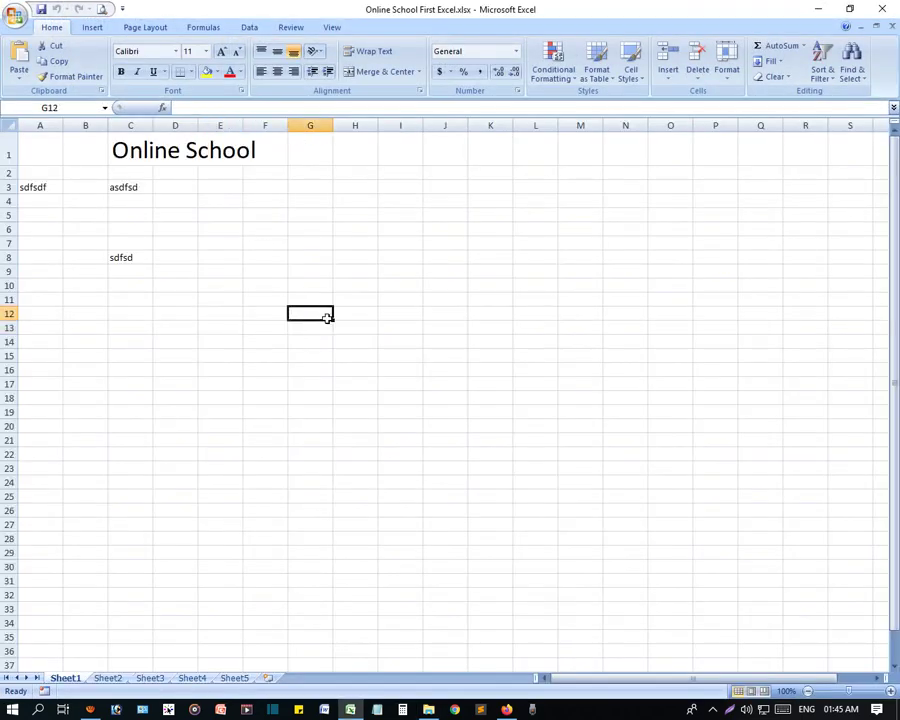
click(14, 15)
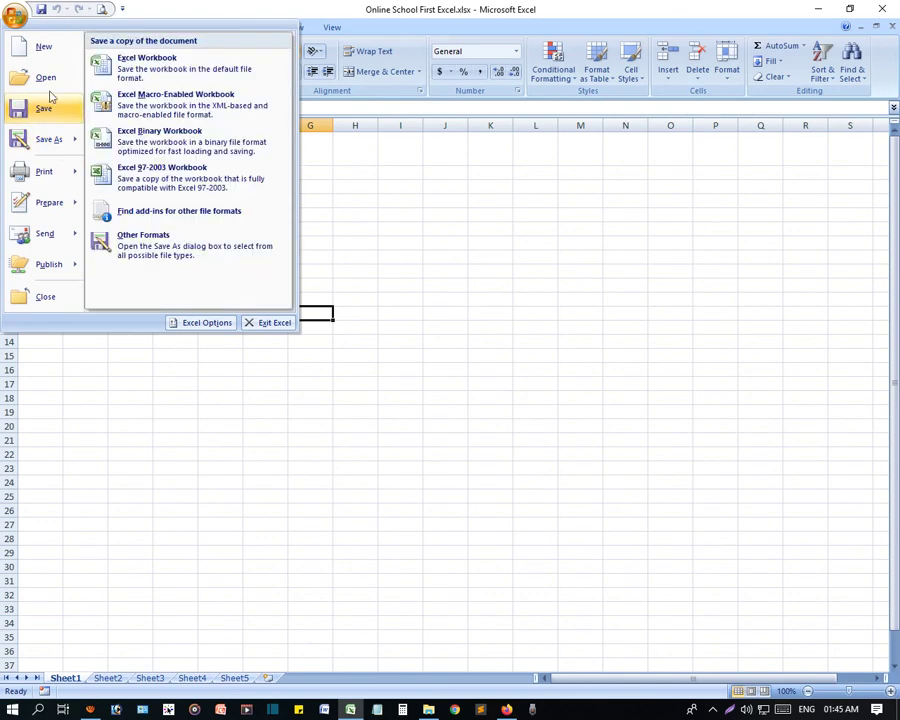
click(551, 340)
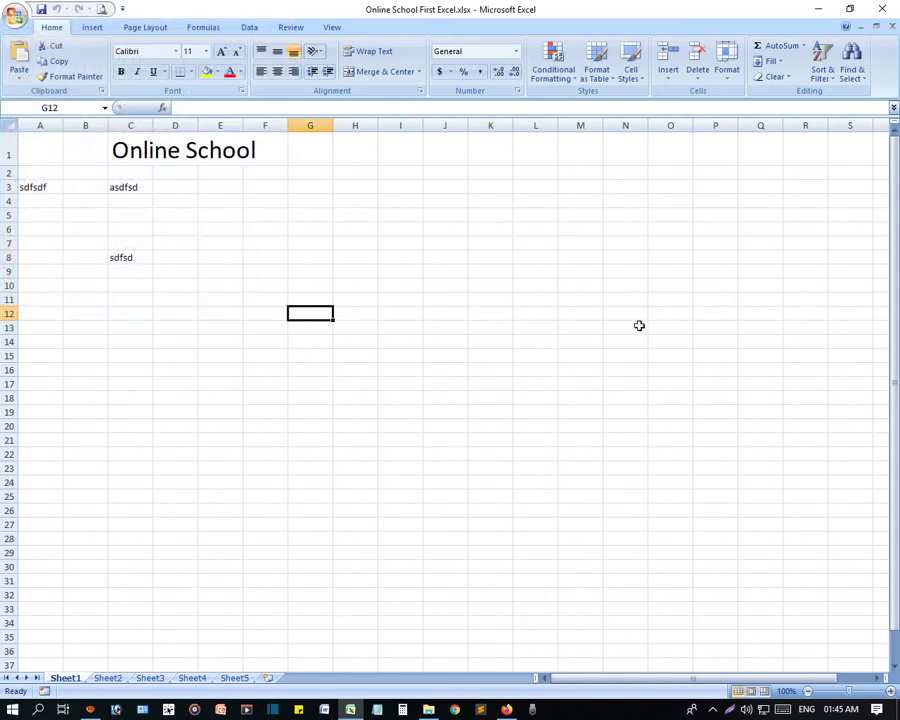
click(14, 15)
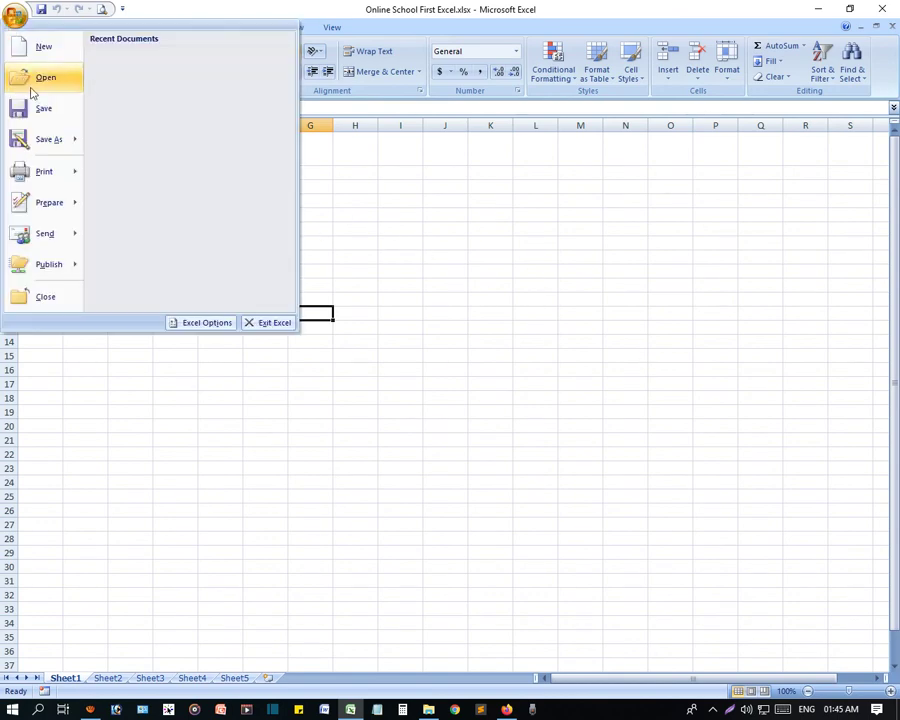
mouse_move(48, 139)
click(474, 431)
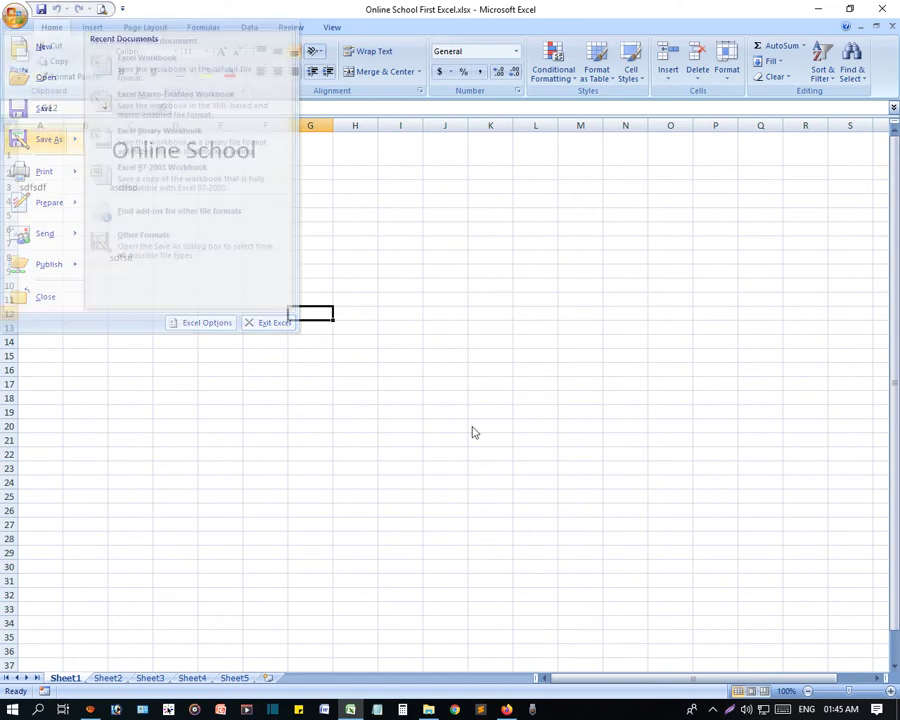
click(13, 17)
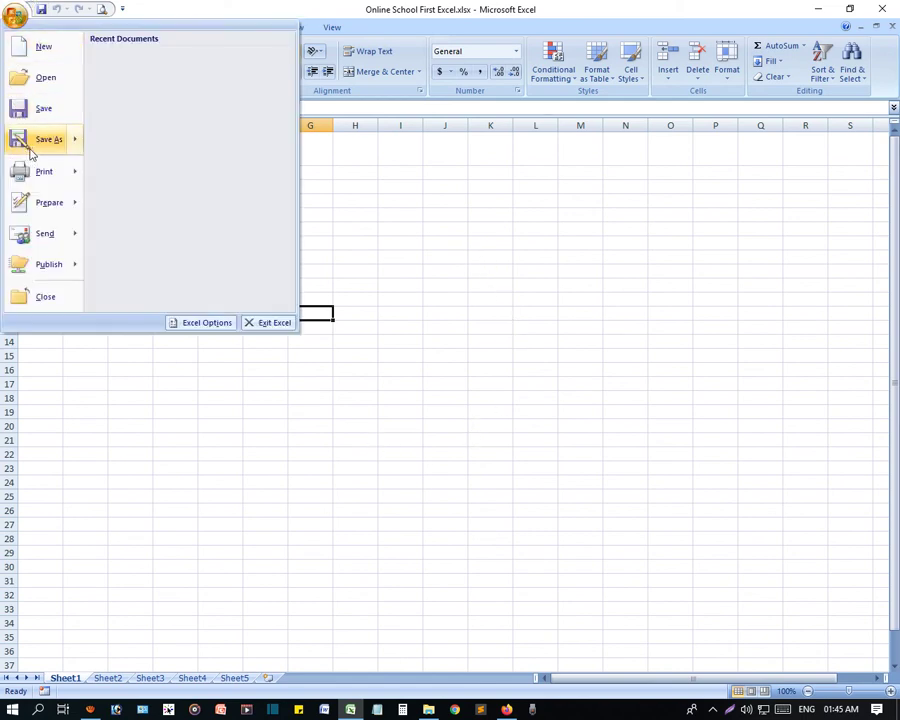
click(594, 286)
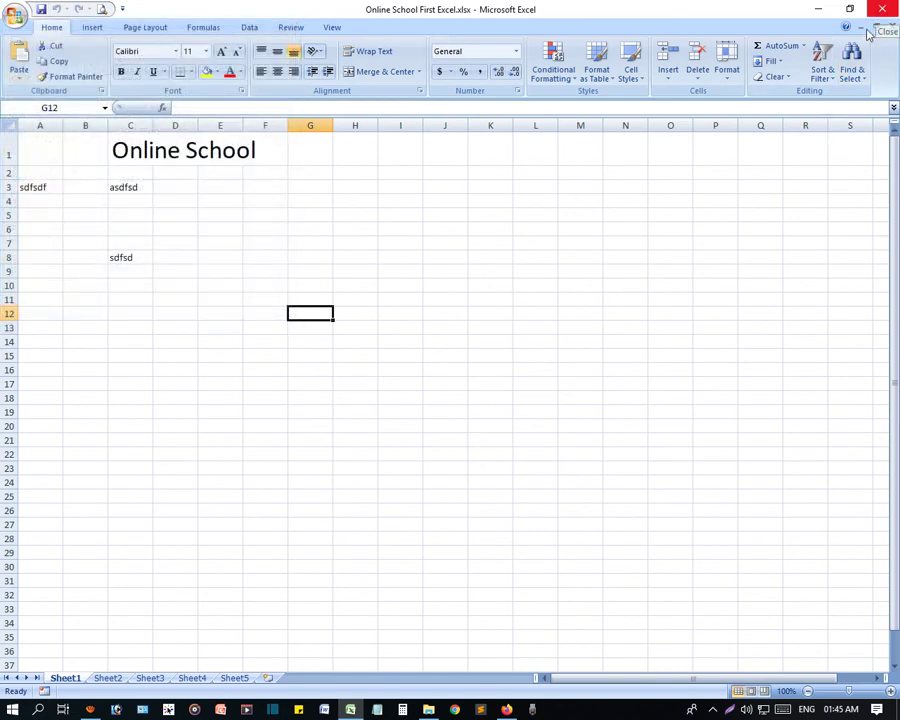
- Review the Save As options once more, then close Excel to return to the Excel folder
click(14, 15)
mouse_move(35, 150)
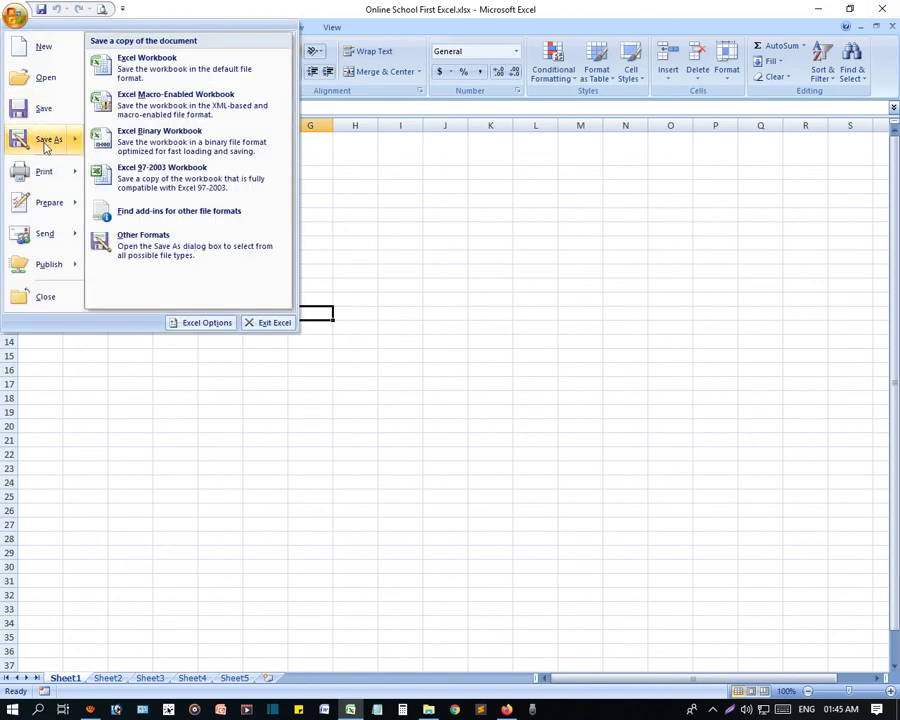
click(426, 271)
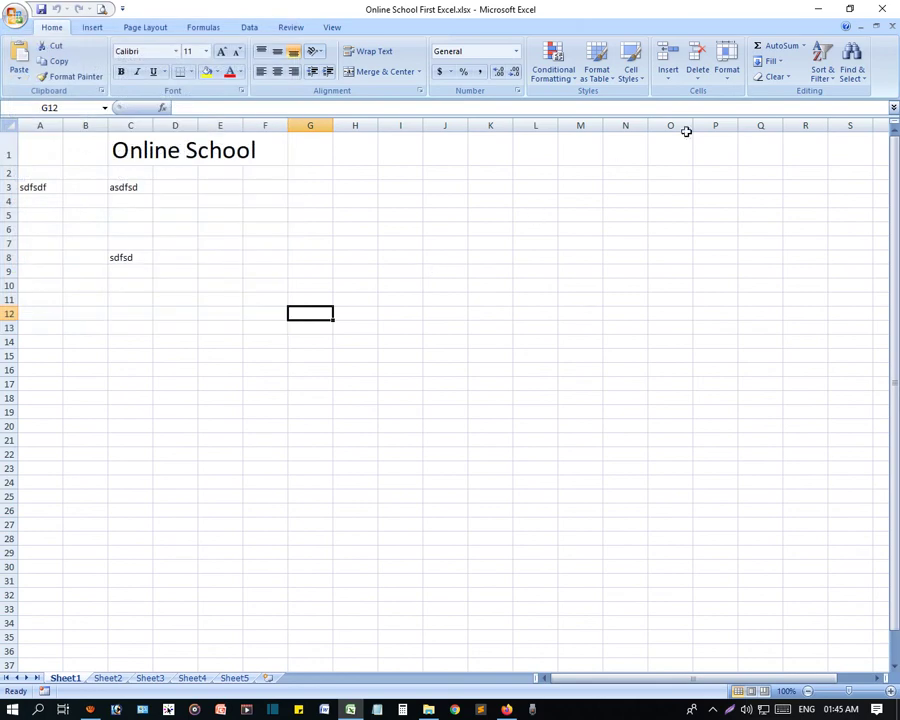
click(896, 13)
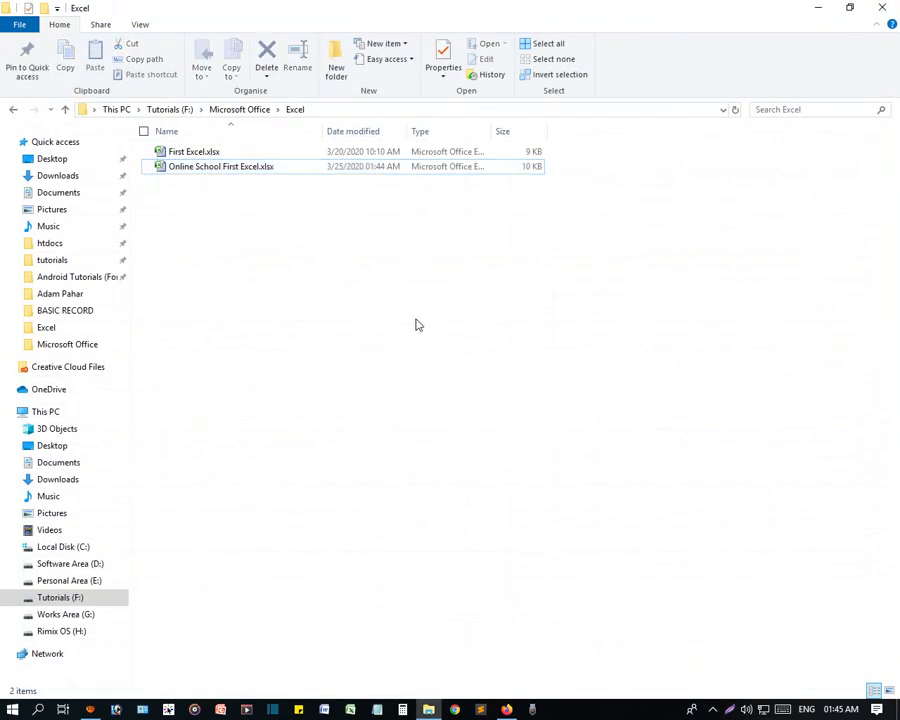
- Copy the updated Online School First Excel.xlsx from the Excel folder
drag(266, 294, 209, 172)
right_click(209, 170)
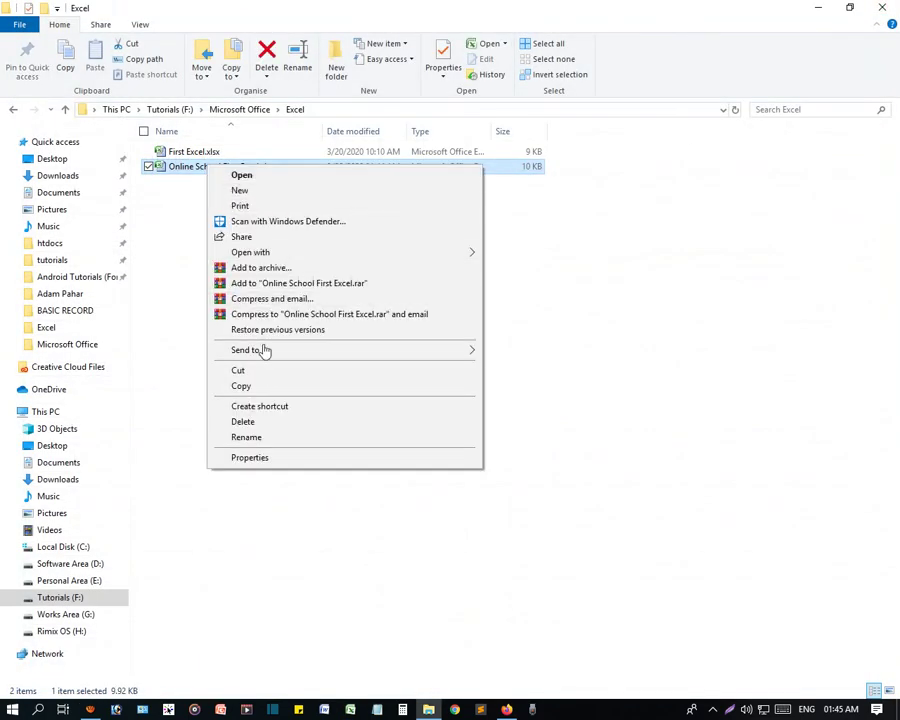
click(258, 386)
- Paste it into Microsoft Office, decline replacing the older copy, and open that older copy
click(237, 112)
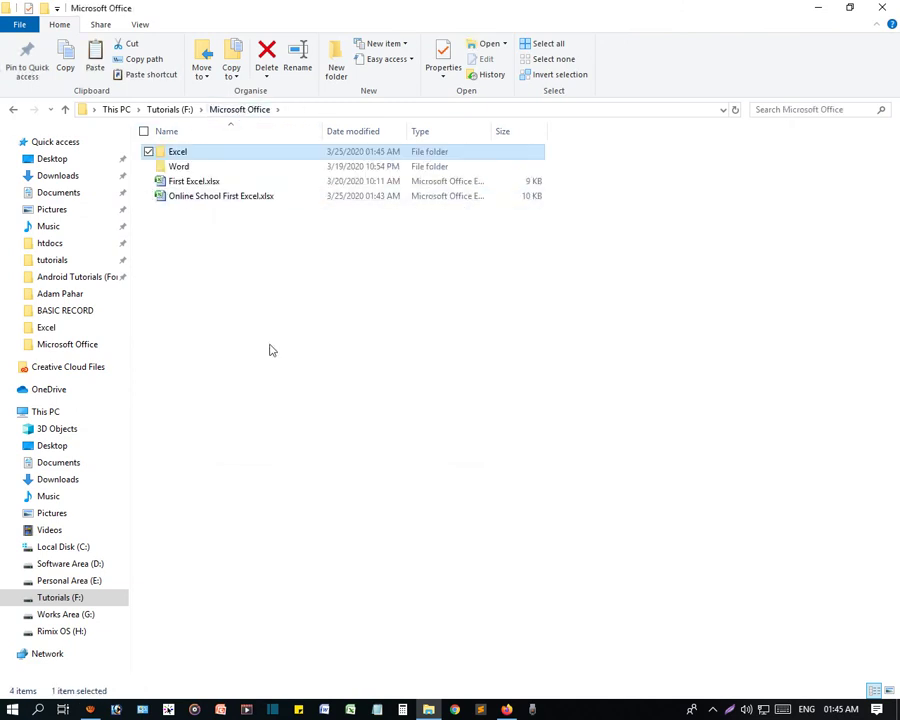
right_click(232, 288)
click(302, 384)
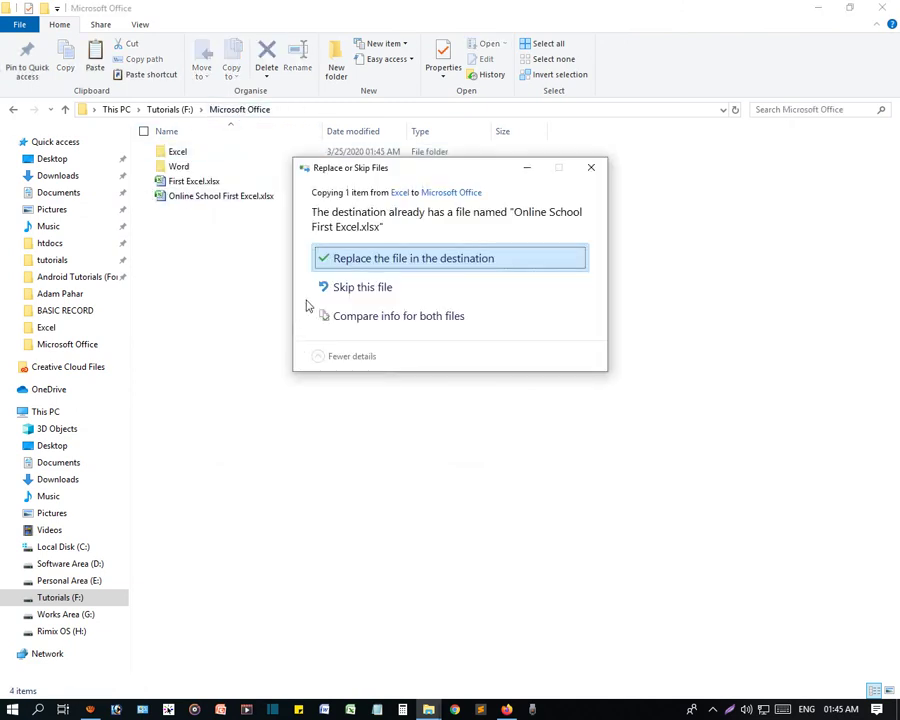
click(590, 169)
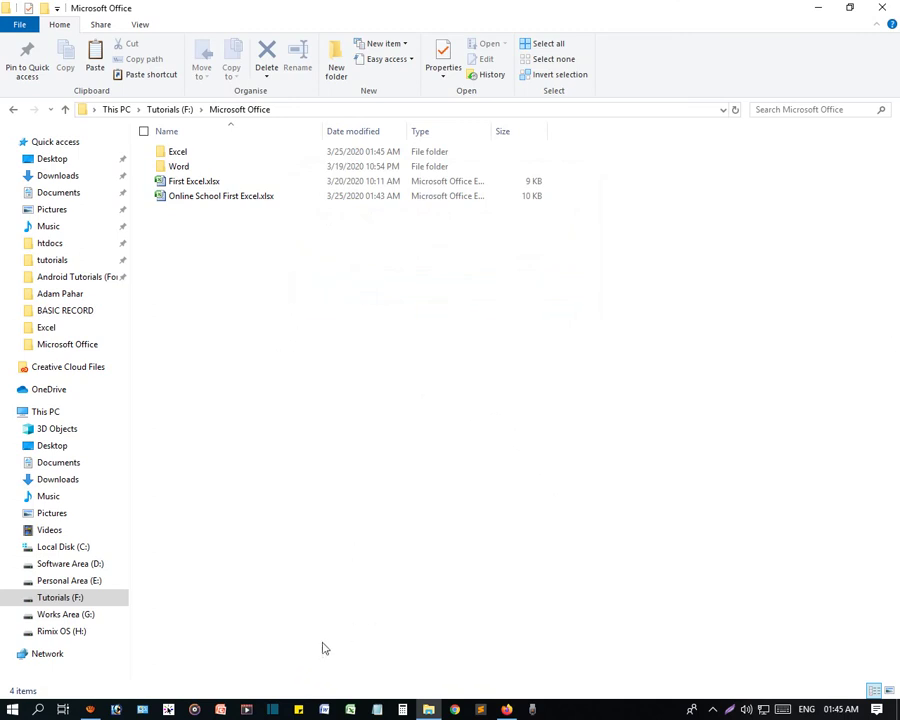
double_click(209, 197)
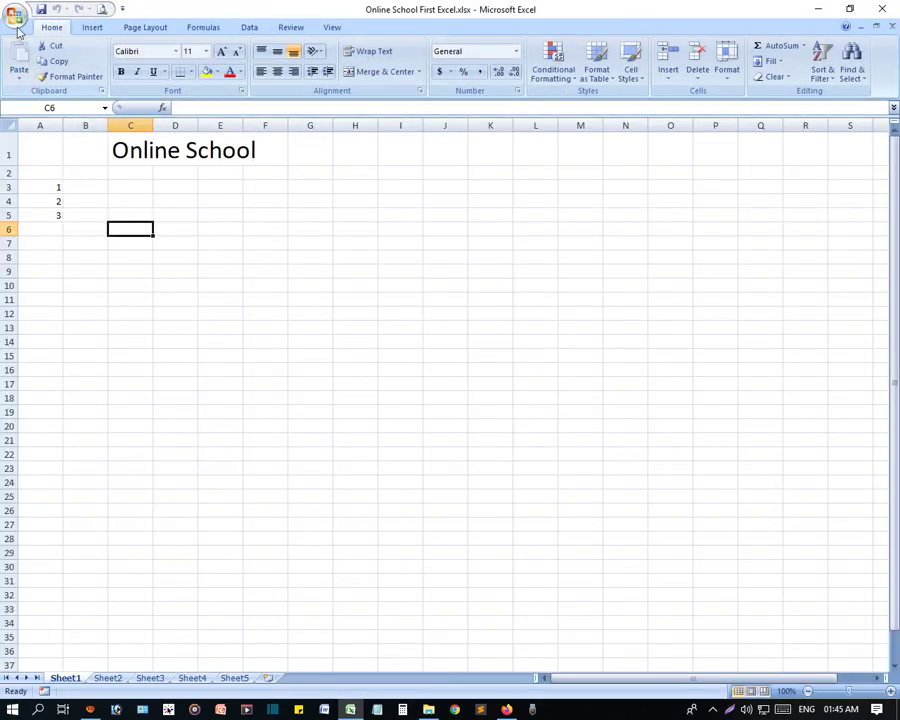
click(16, 18)
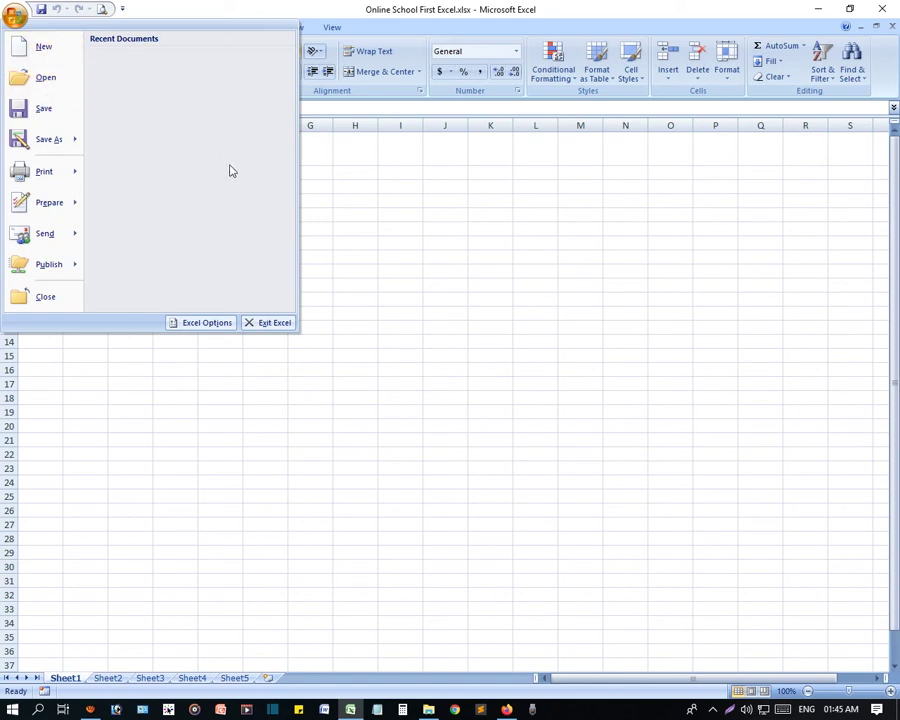
click(364, 400)
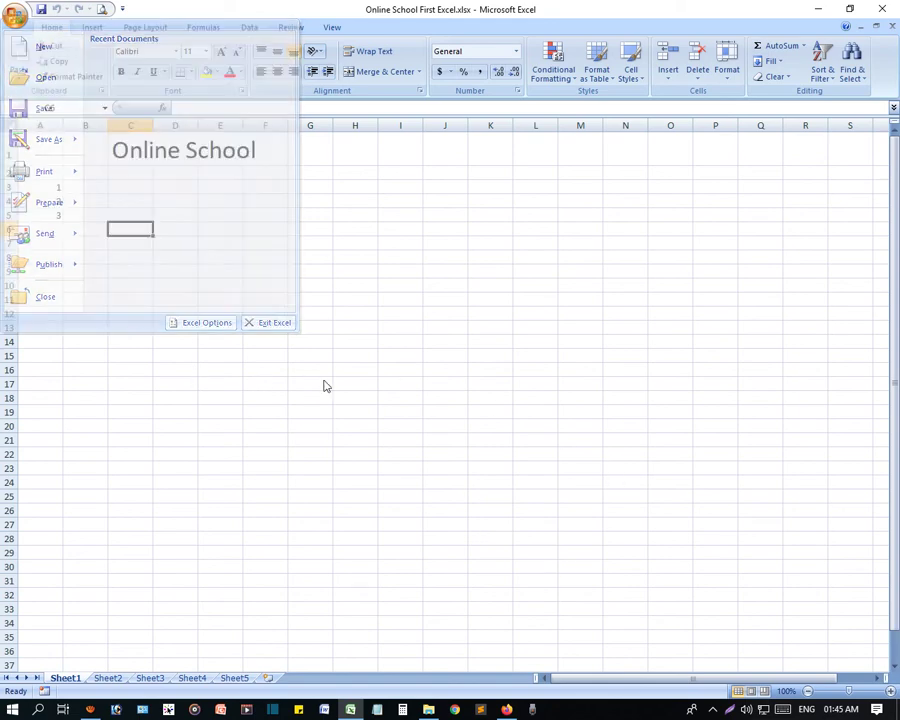
click(132, 150)
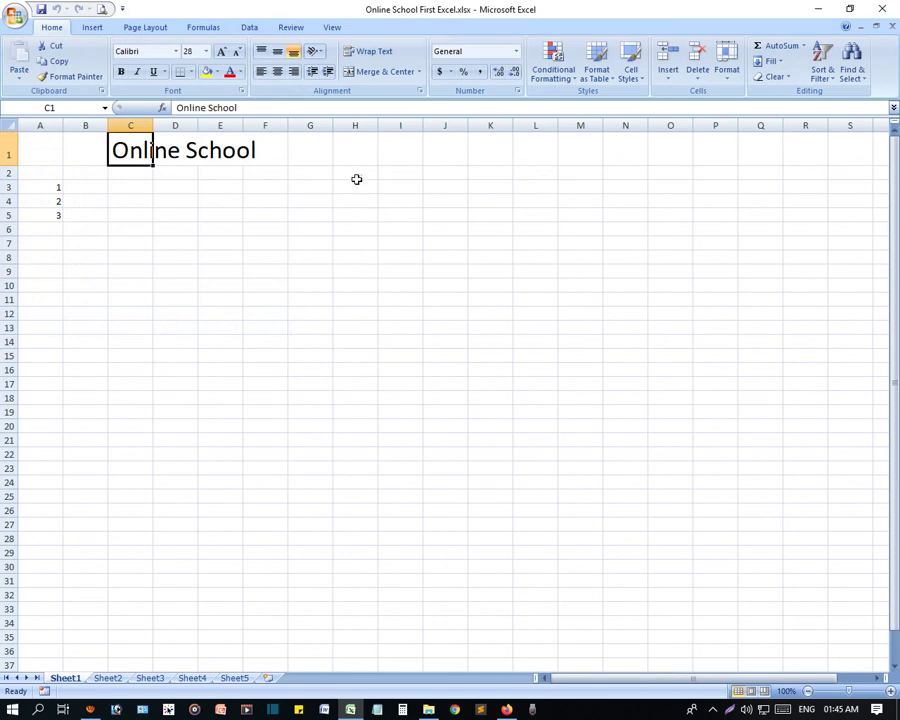
click(14, 13)
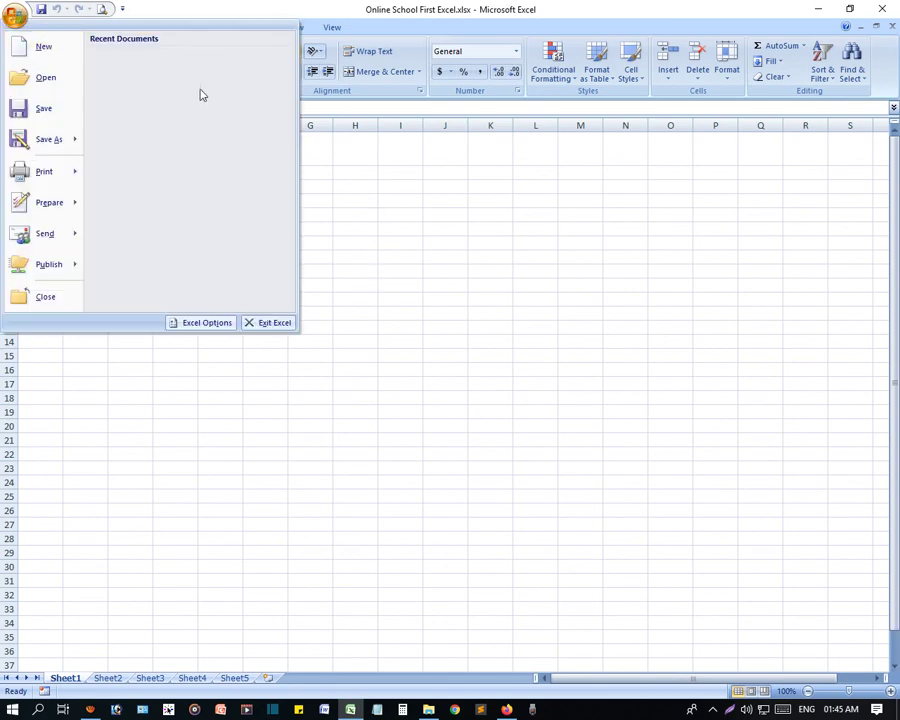
click(543, 260)
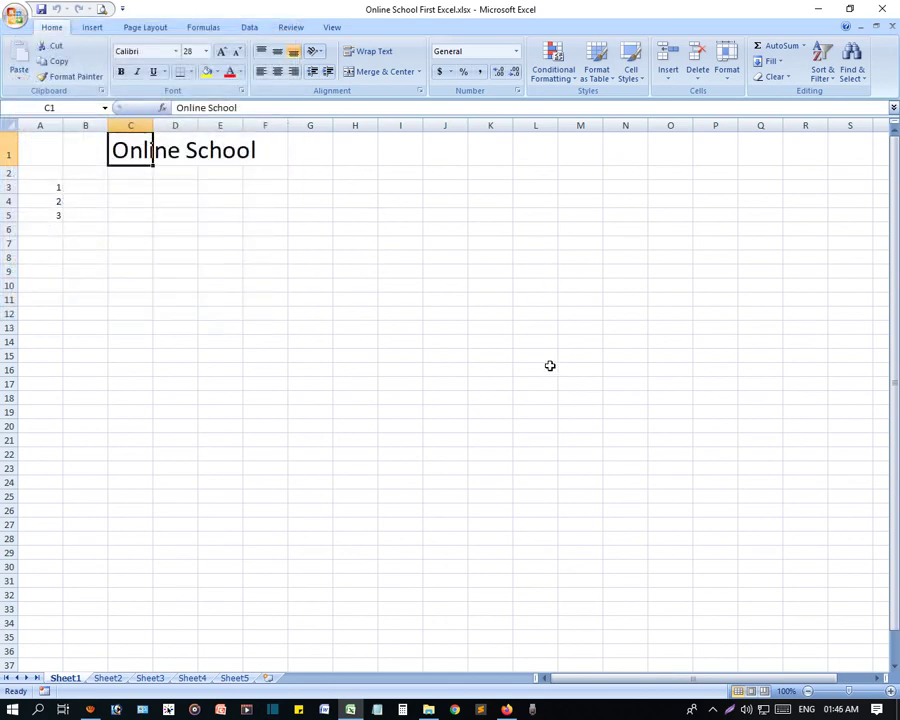